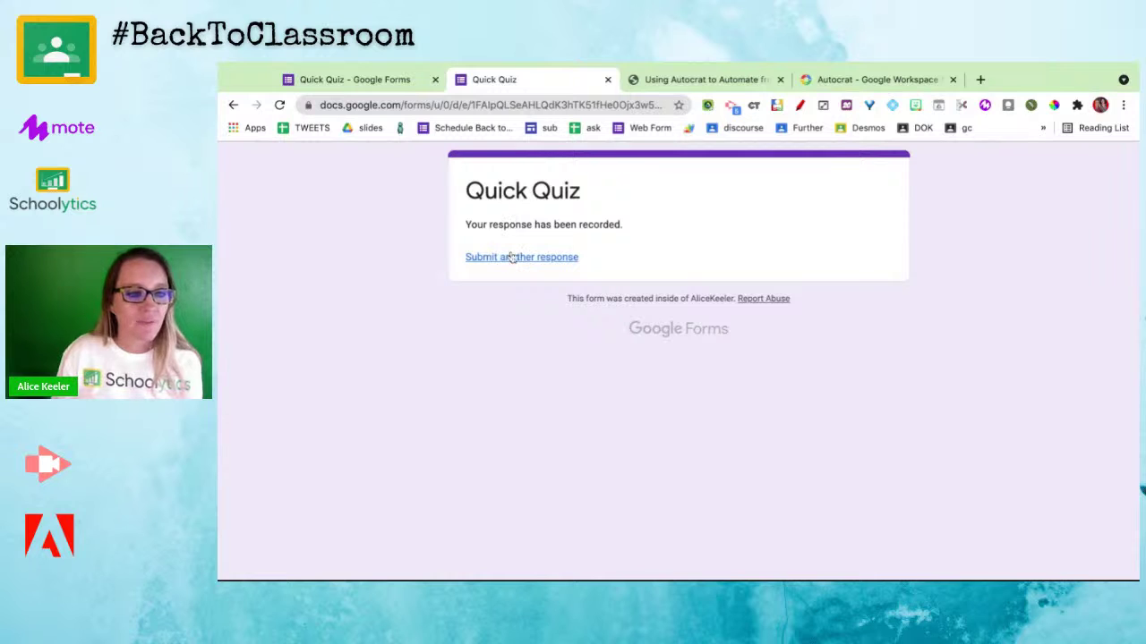
# Open another blank response of the Quick Quiz form and select its web address.
pyautogui.click(512, 258)
pyautogui.click(533, 105)
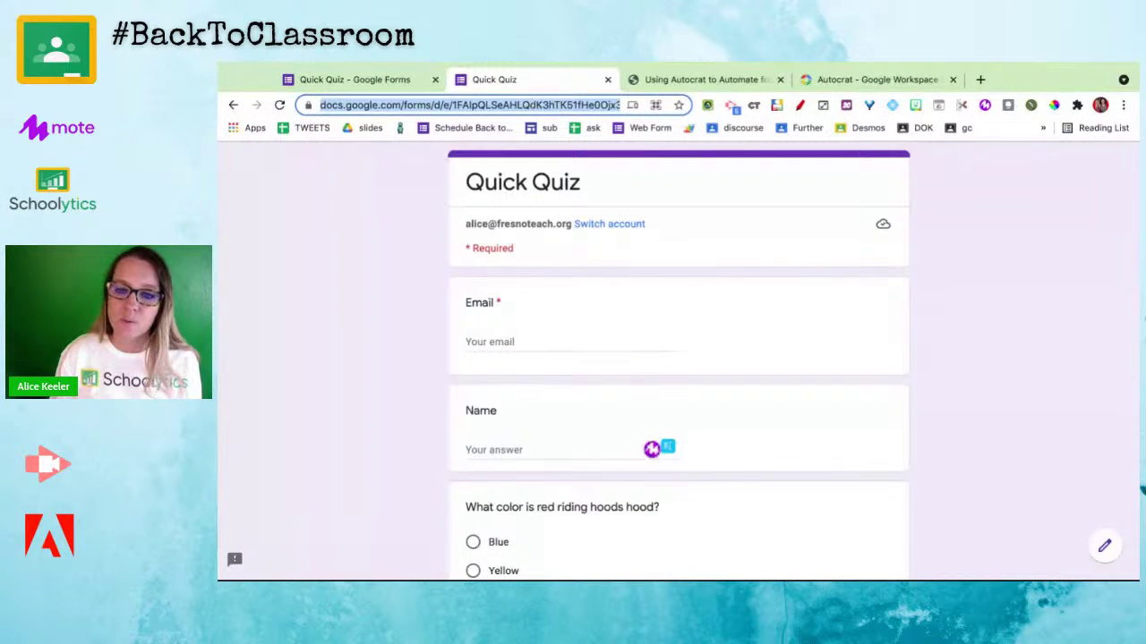
pyautogui.press('super+Tab')
pyautogui.press('super+Tab')
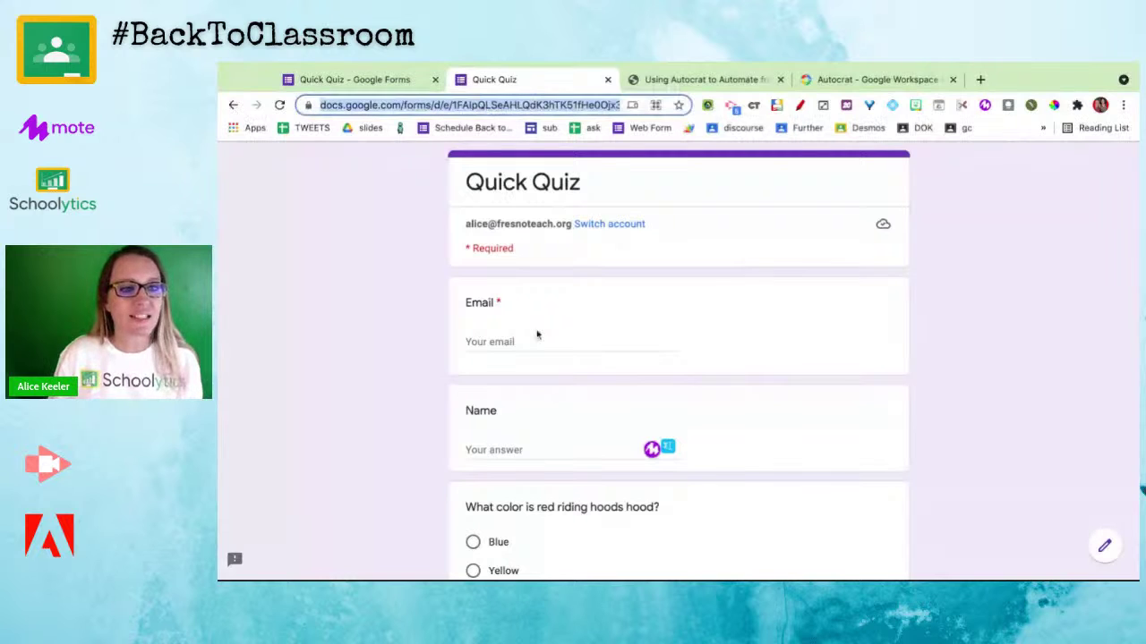
# Send the Quick Quiz form's responses to a new spreadsheet named Quick Quiz (Responses).
pyautogui.click(386, 86)
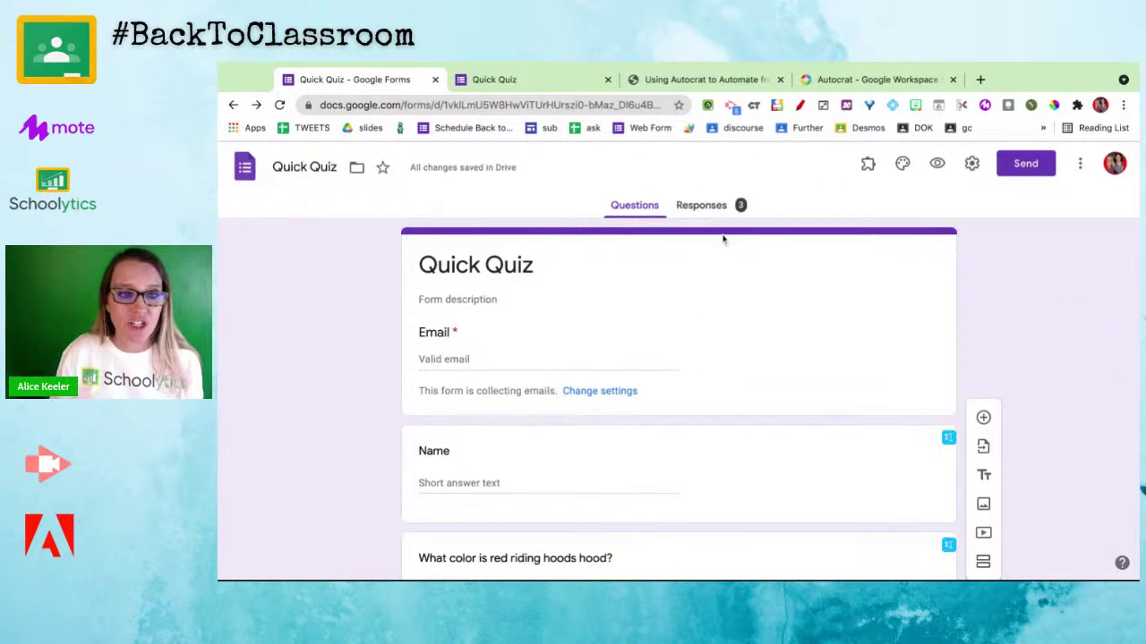
pyautogui.click(710, 213)
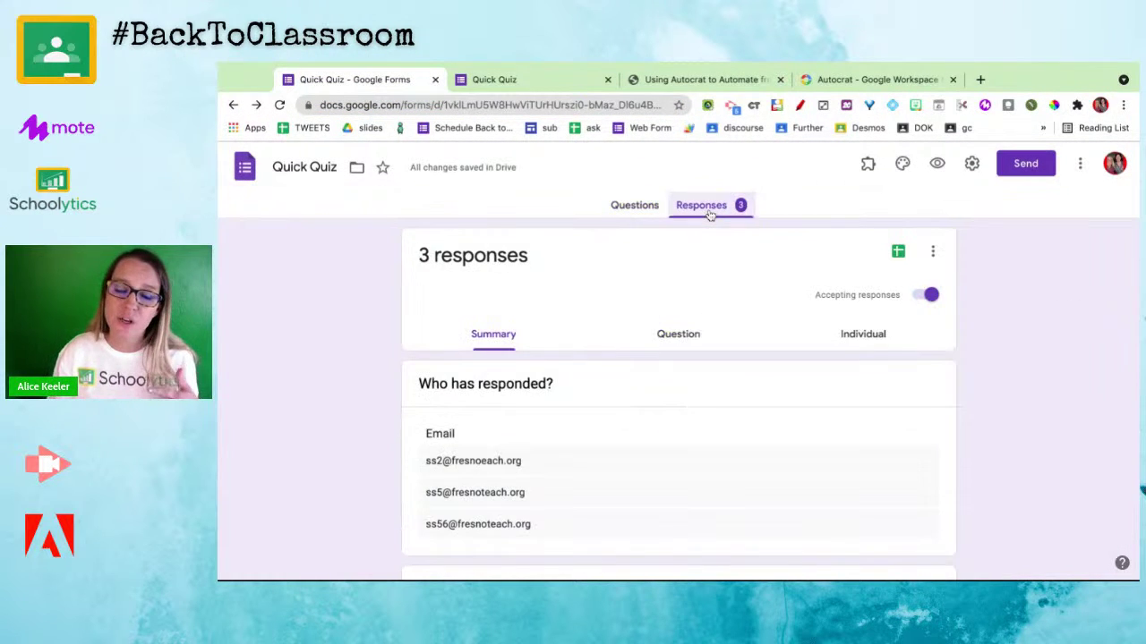
pyautogui.click(900, 255)
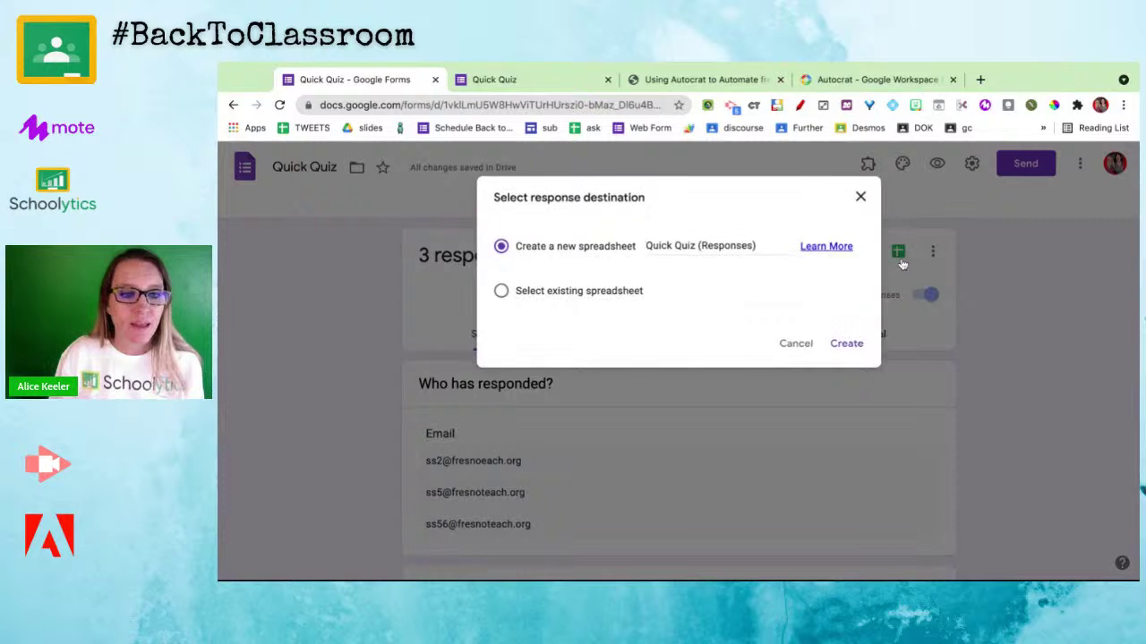
pyautogui.click(844, 348)
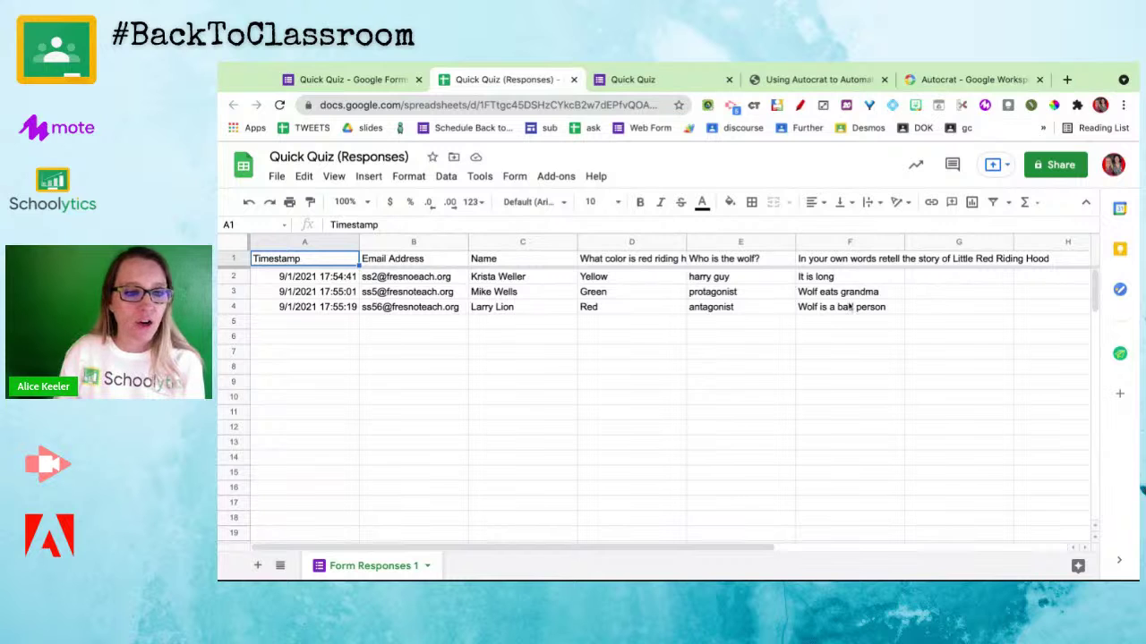
# Insert a column before the riding hood color question in column D and head it "Feedback".
pyautogui.click(635, 244)
pyautogui.rightClick(636, 243)
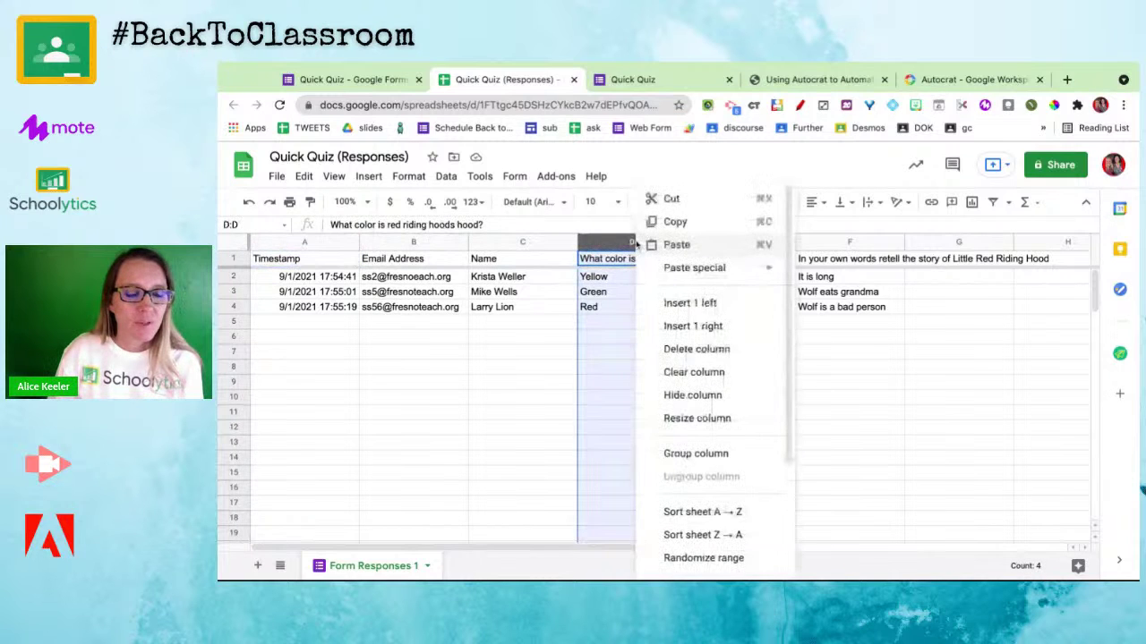
pyautogui.click(698, 304)
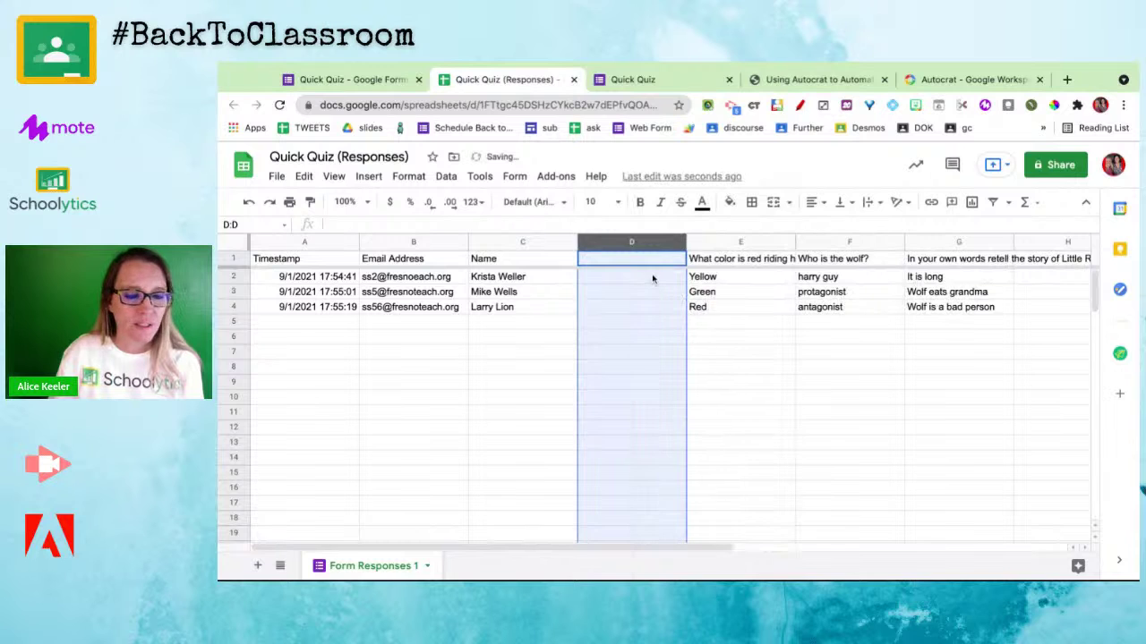
pyautogui.write('Feedback')
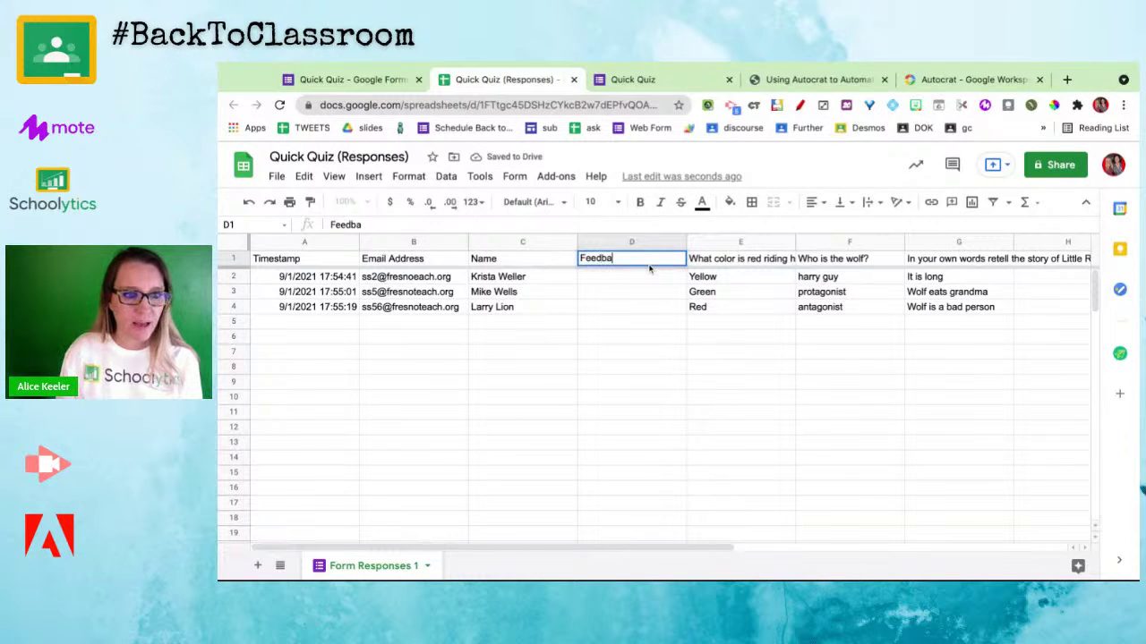
pyautogui.press('Return')
# In D2, greet the first student by name with the feedback "this is a good effort but they are all wrong".
pyautogui.write('Hi K')
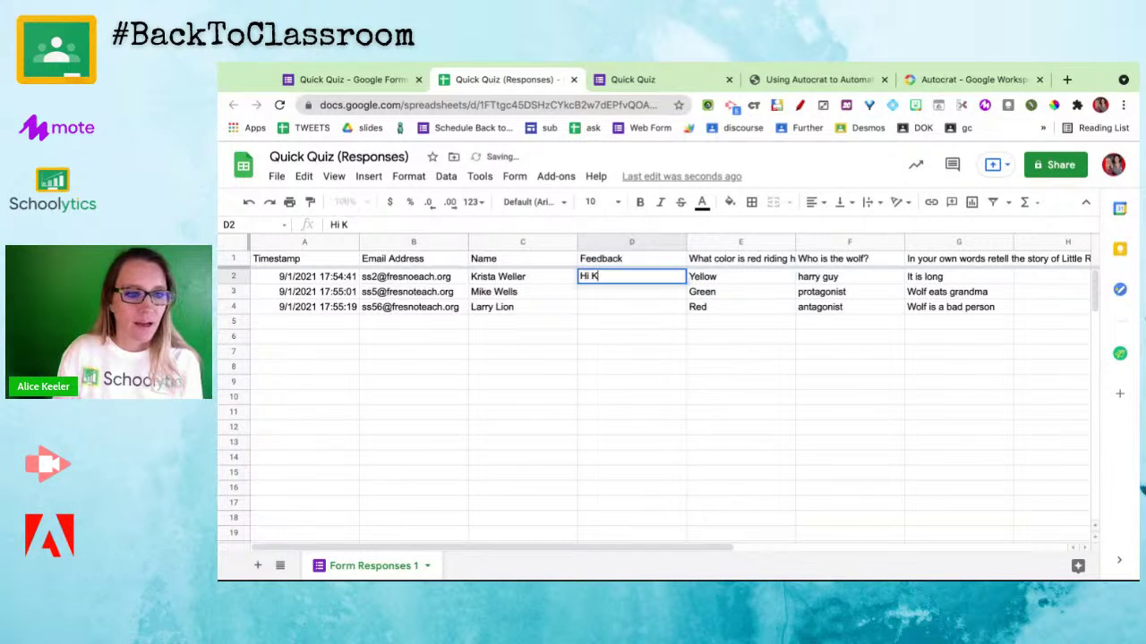
pyautogui.write('rista, this is a go')
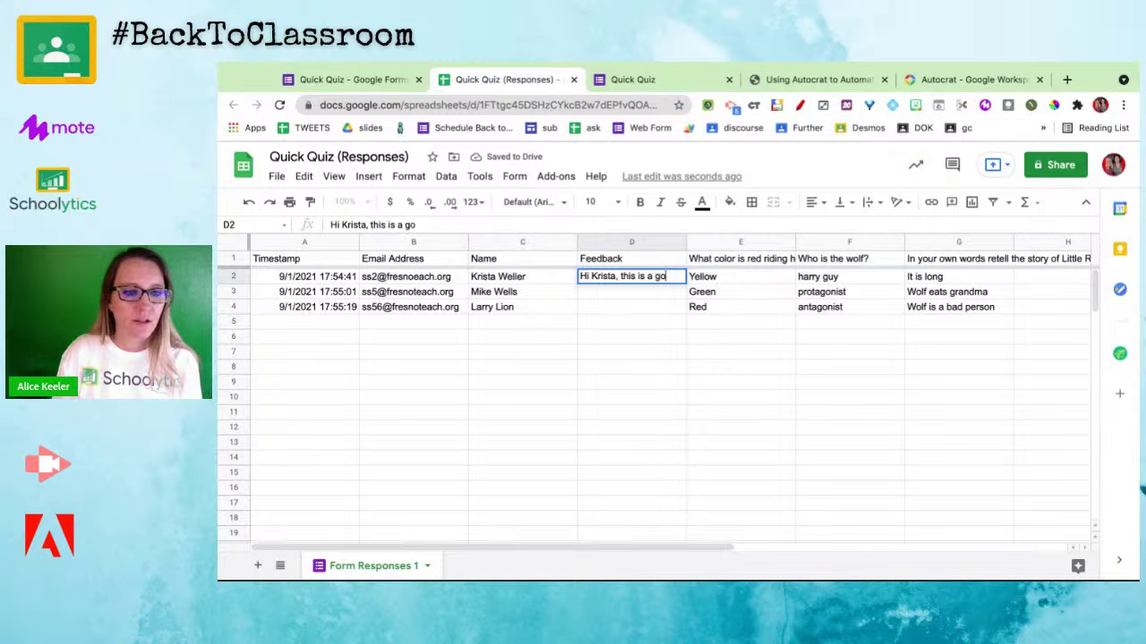
pyautogui.write('od effort but they are all wrong')
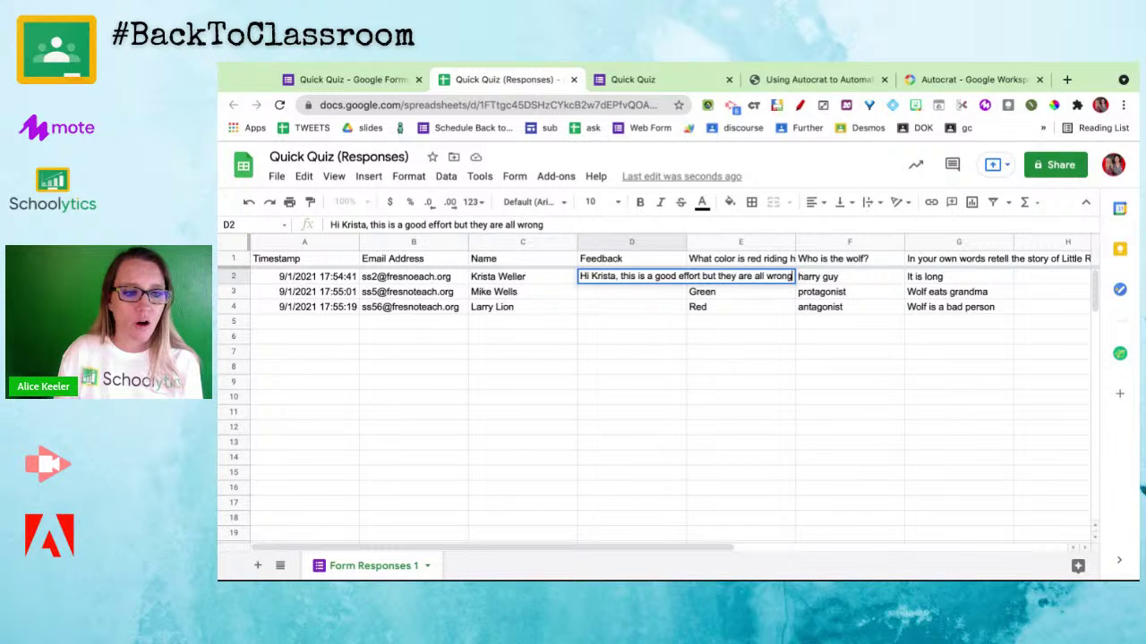
pyautogui.press('Return')
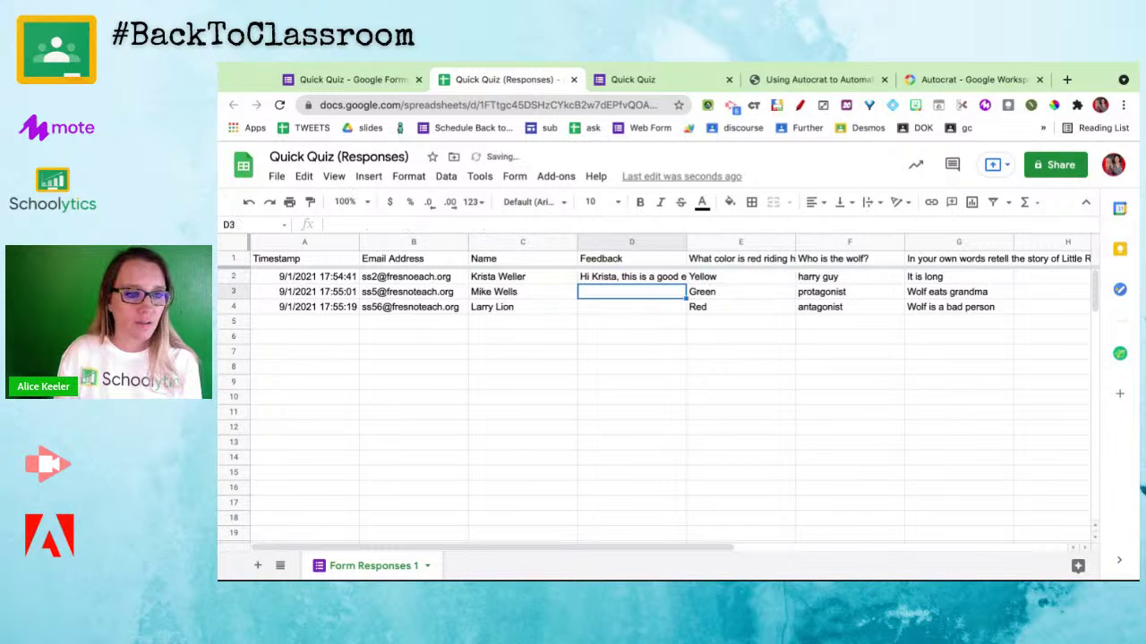
# In D3, greet the second student by name with "thanks for responding, take a look at that first answer again".
pyautogui.write('Hi Mike, thanks f')
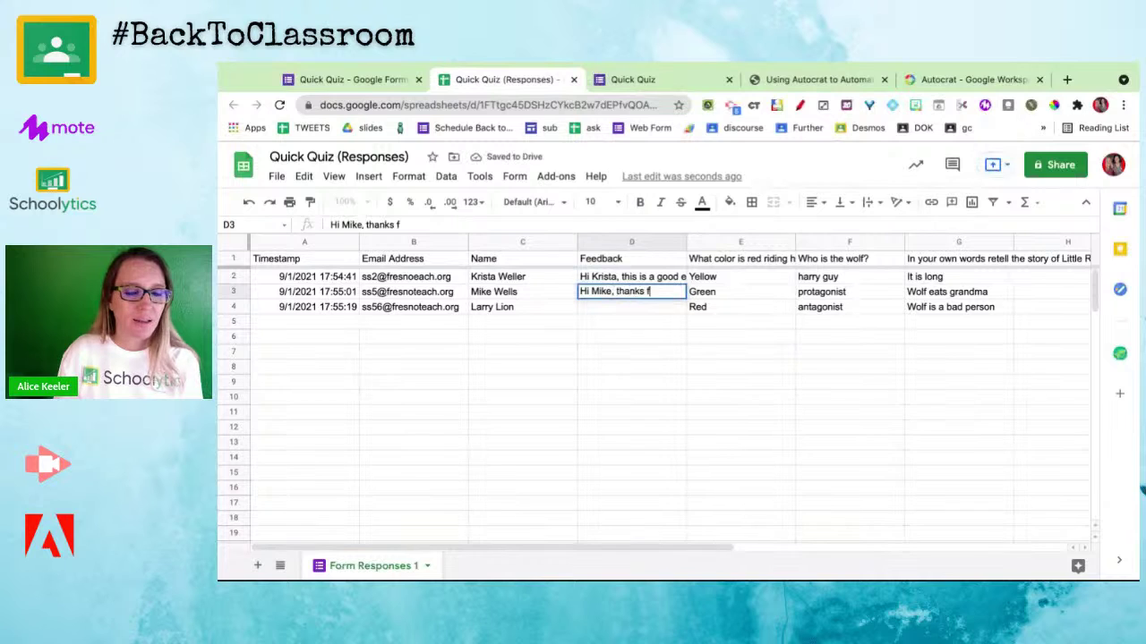
pyautogui.write('or responding, take ')
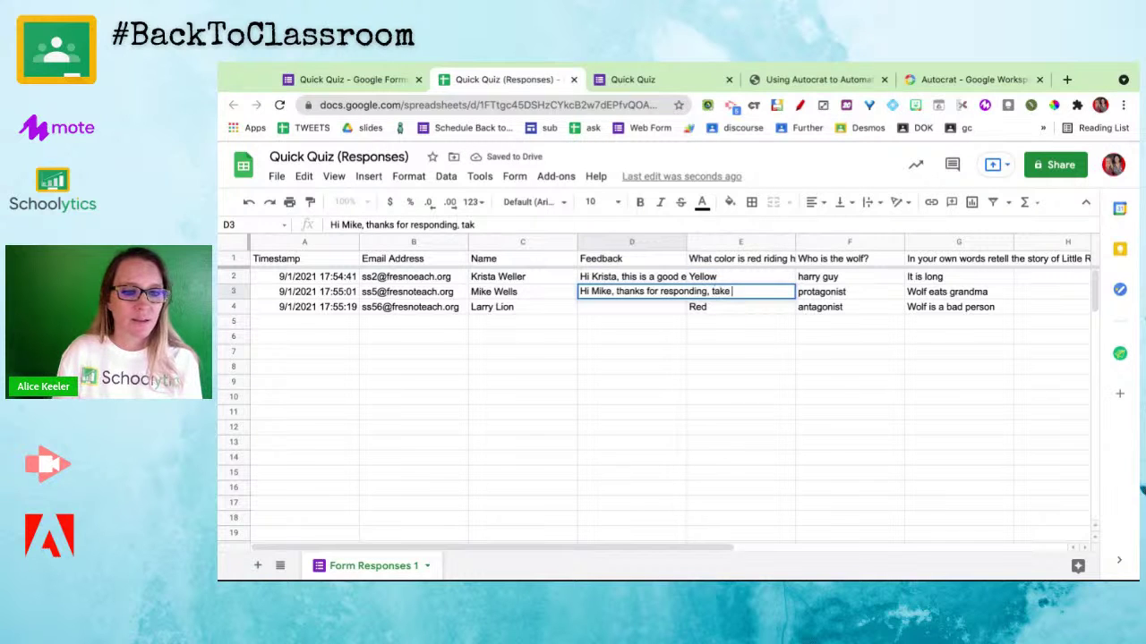
pyautogui.write('a look at that fi')
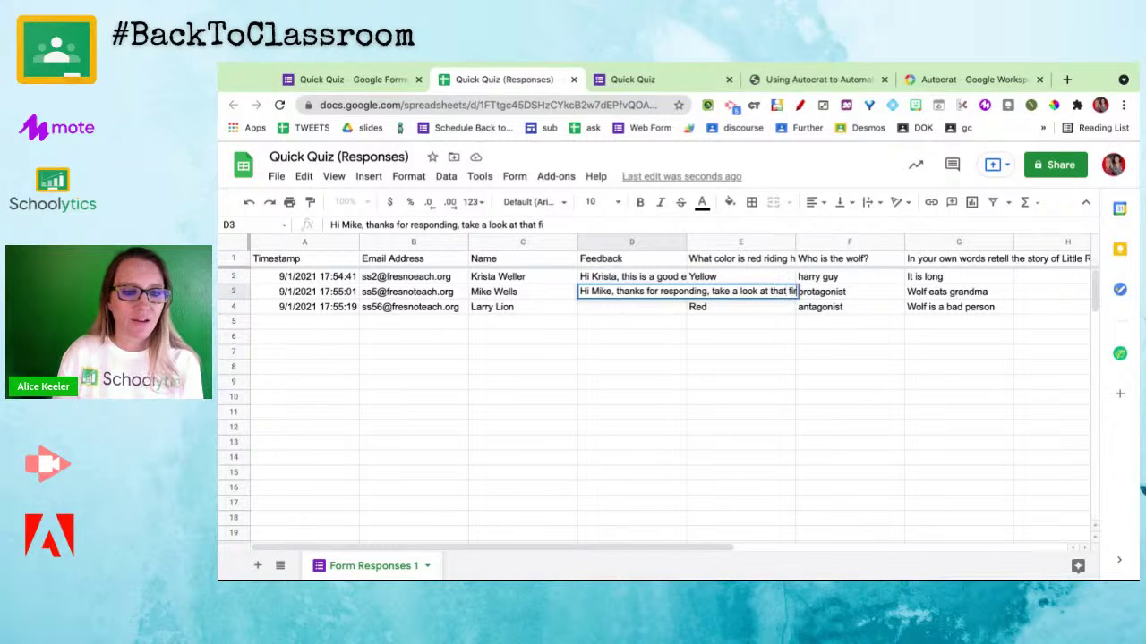
pyautogui.write('rst answer again')
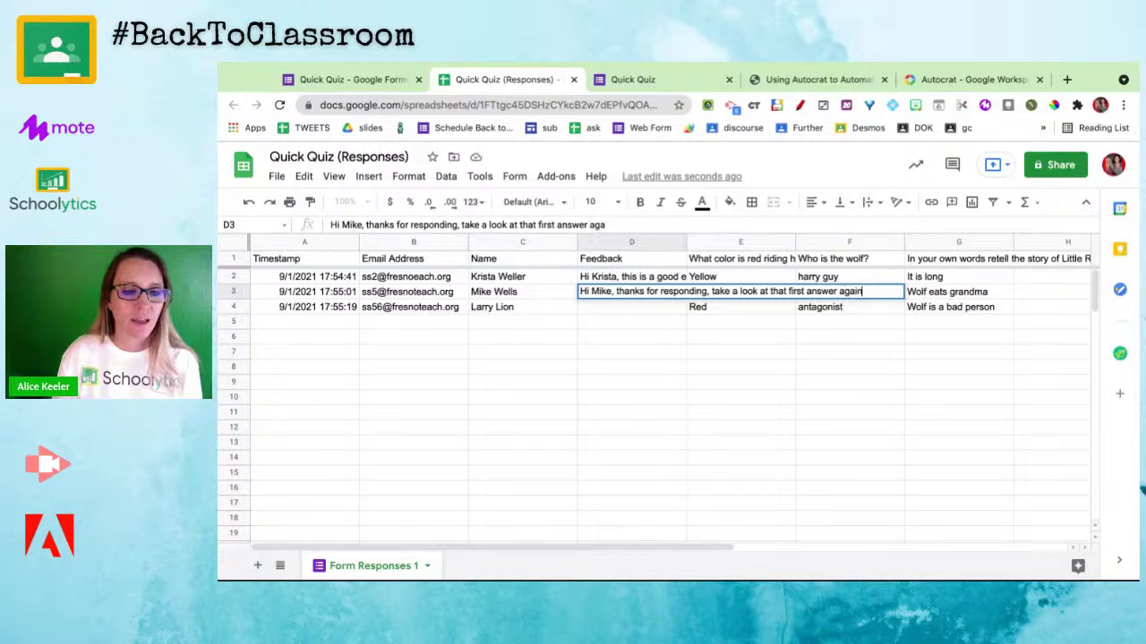
pyautogui.press('Return')
# In D4, address the third student by name with "you're killing it! Keep up the good work".
pyautogui.write('Laryry')
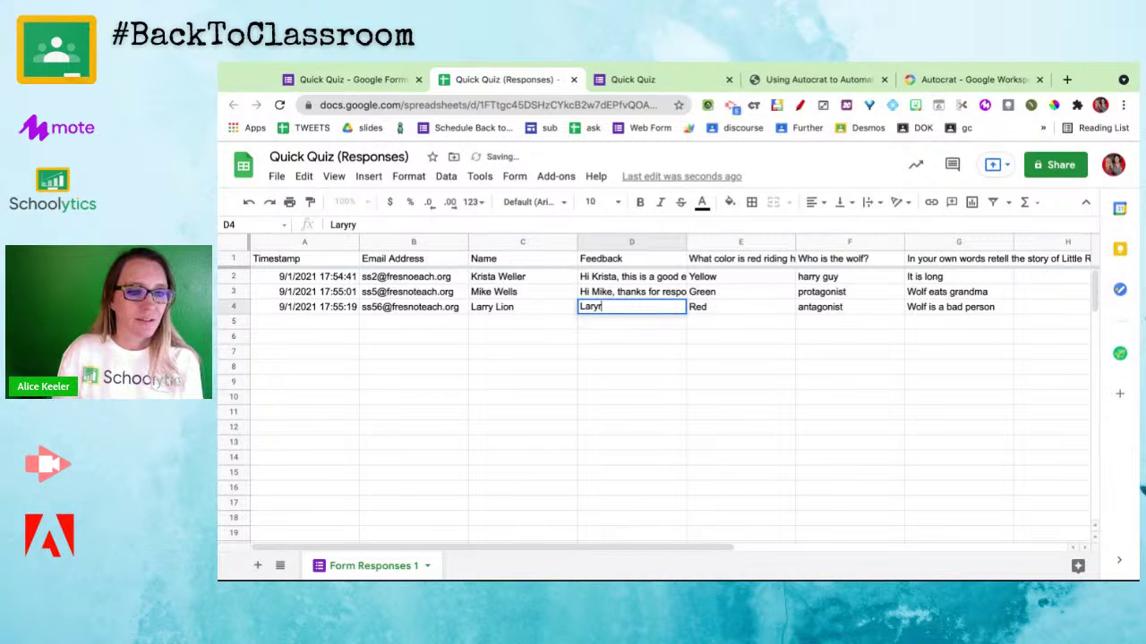
pyautogui.press('BackSpace')
pyautogui.write('ry yo')
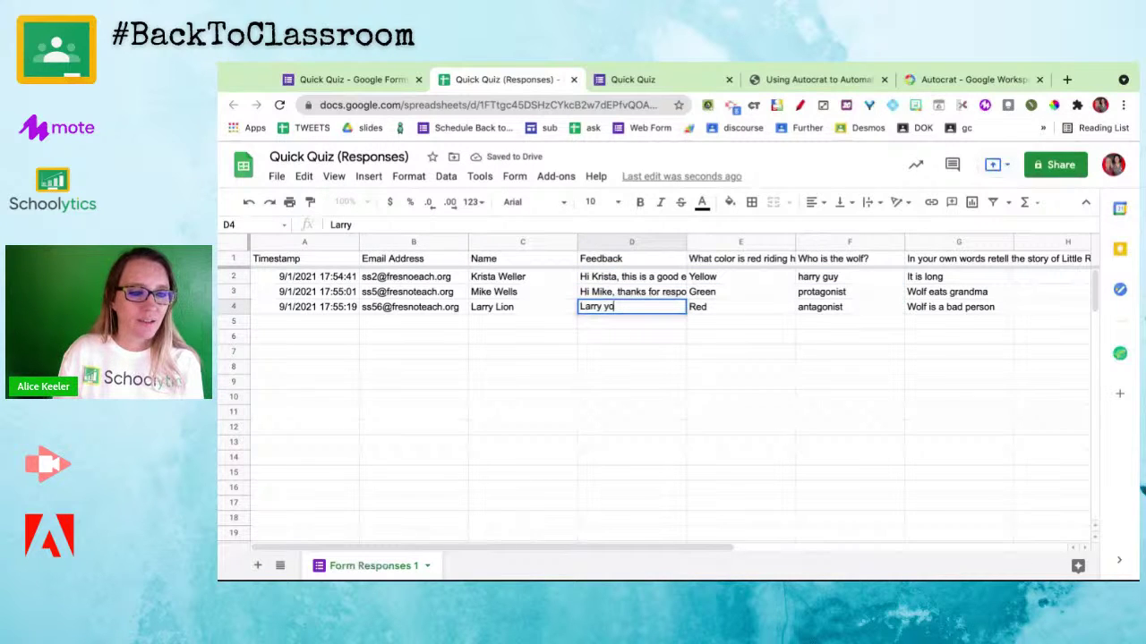
pyautogui.write('u')
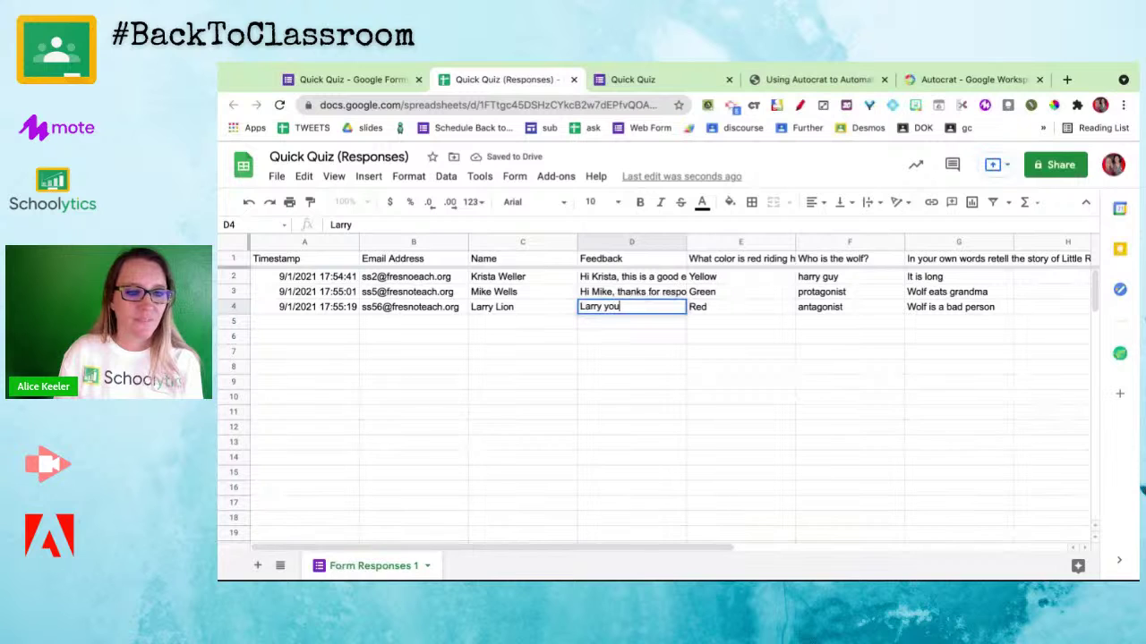
pyautogui.write("'re killing it! Ke")
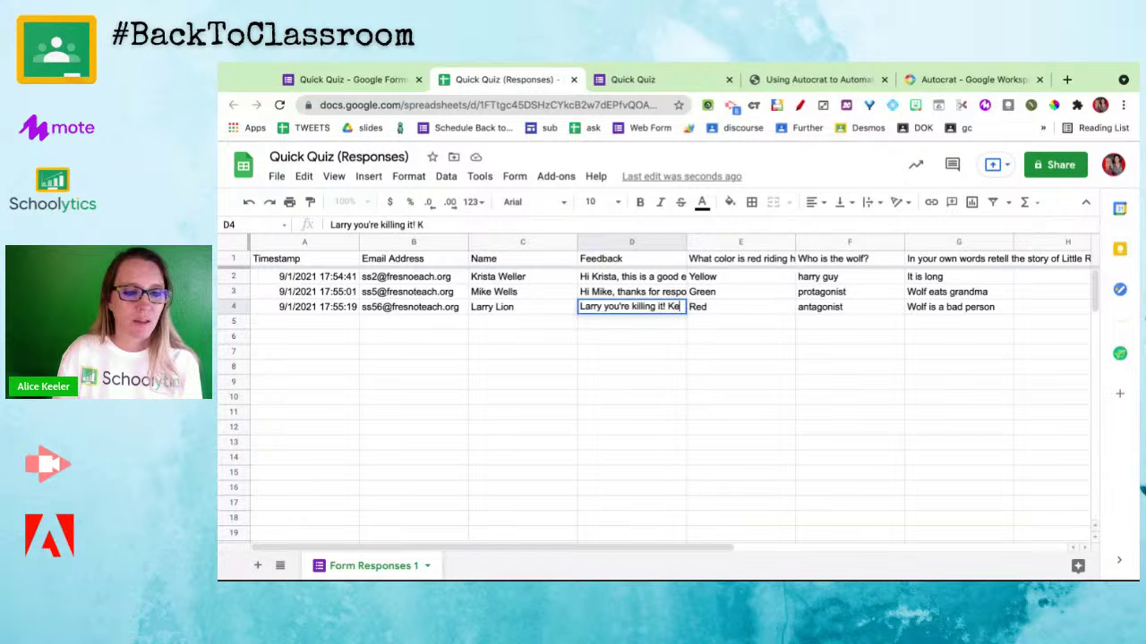
pyautogui.write('ep up the good work')
pyautogui.press('Return')
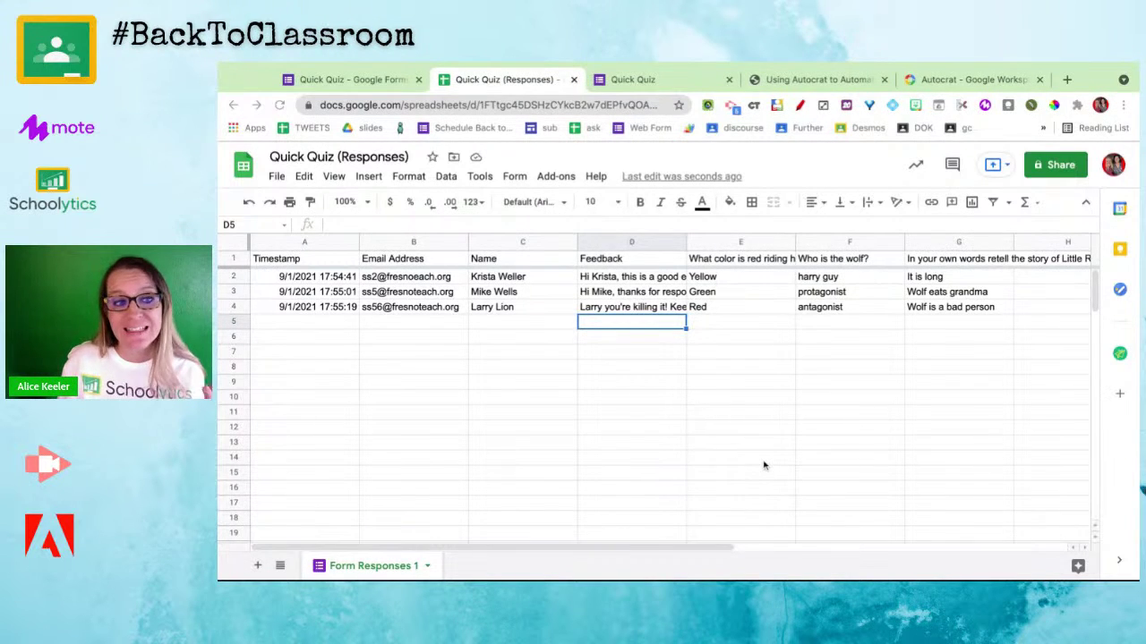
# Create a new Google Docs document and name it Quiz Feedback.
pyautogui.hotkey('ctrl', 't')
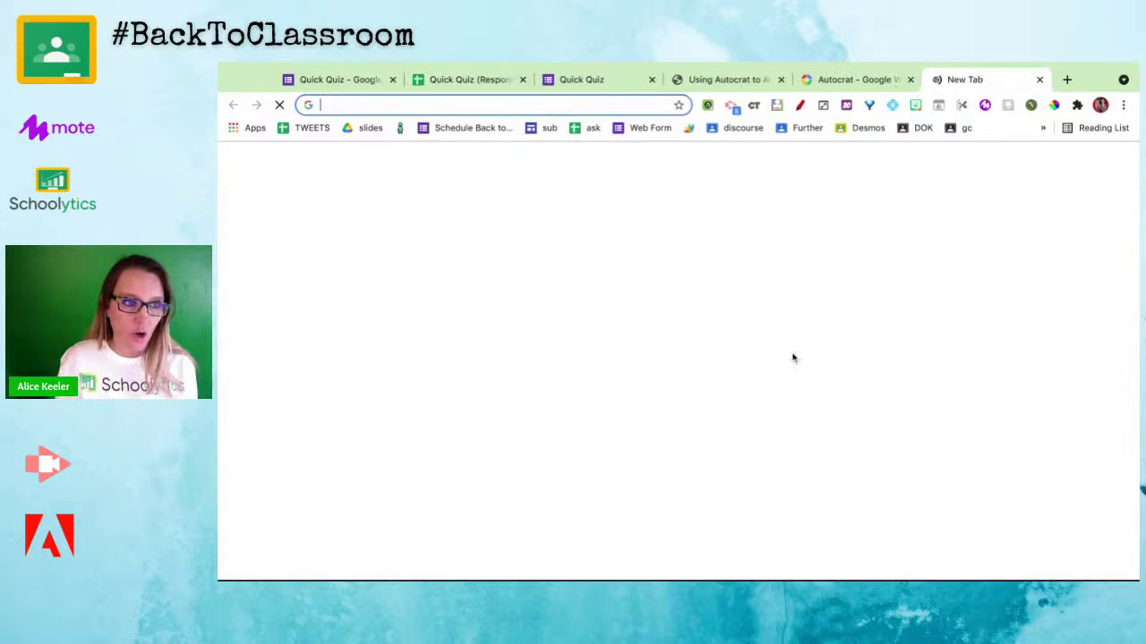
pyautogui.write('docs.new')
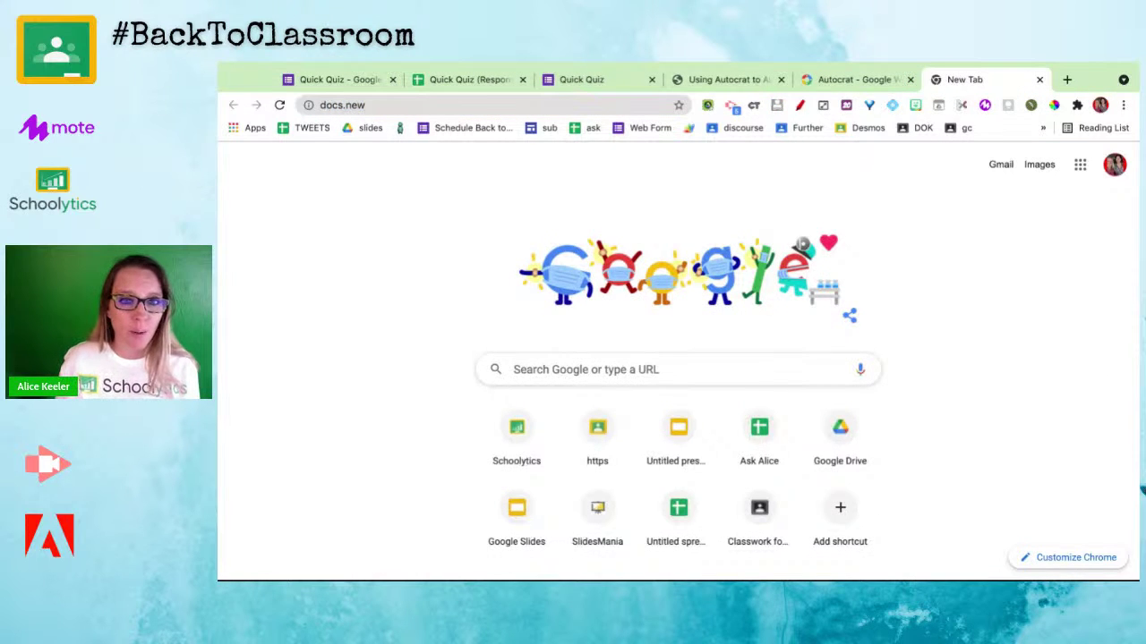
pyautogui.press('Return')
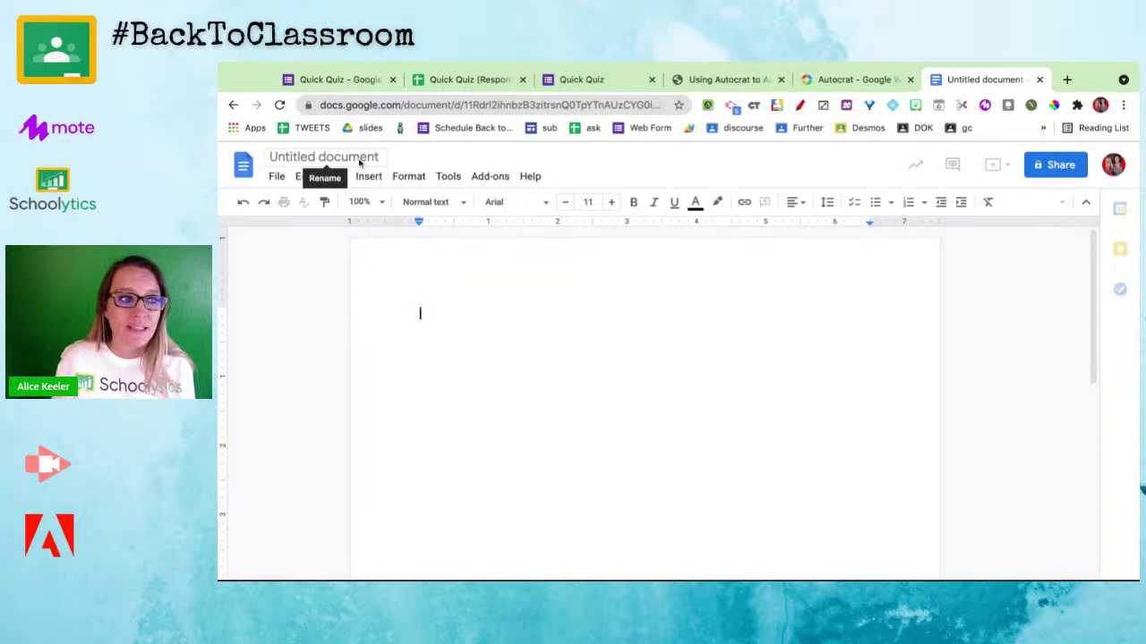
pyautogui.click(359, 159)
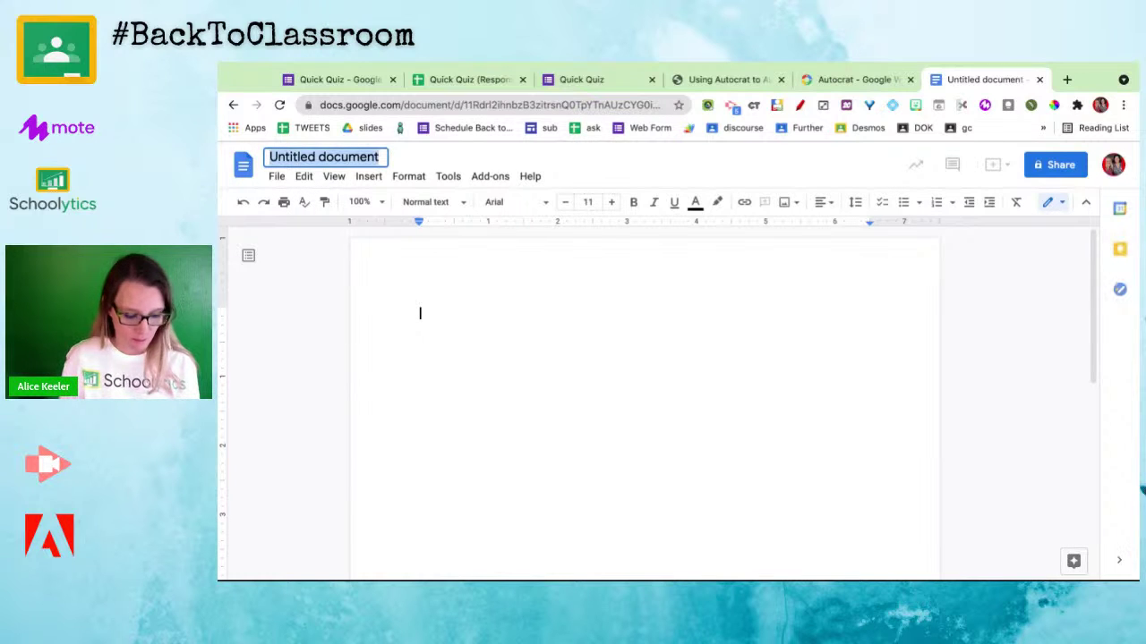
pyautogui.write('Quiz Feedb')
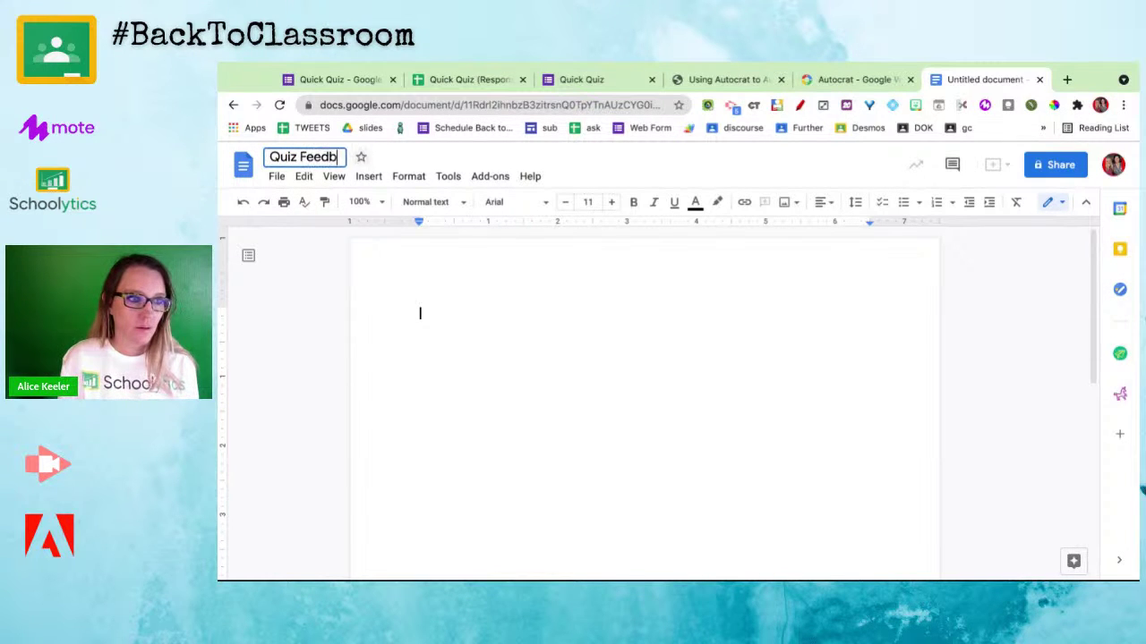
pyautogui.write('ack')
pyautogui.click(542, 322)
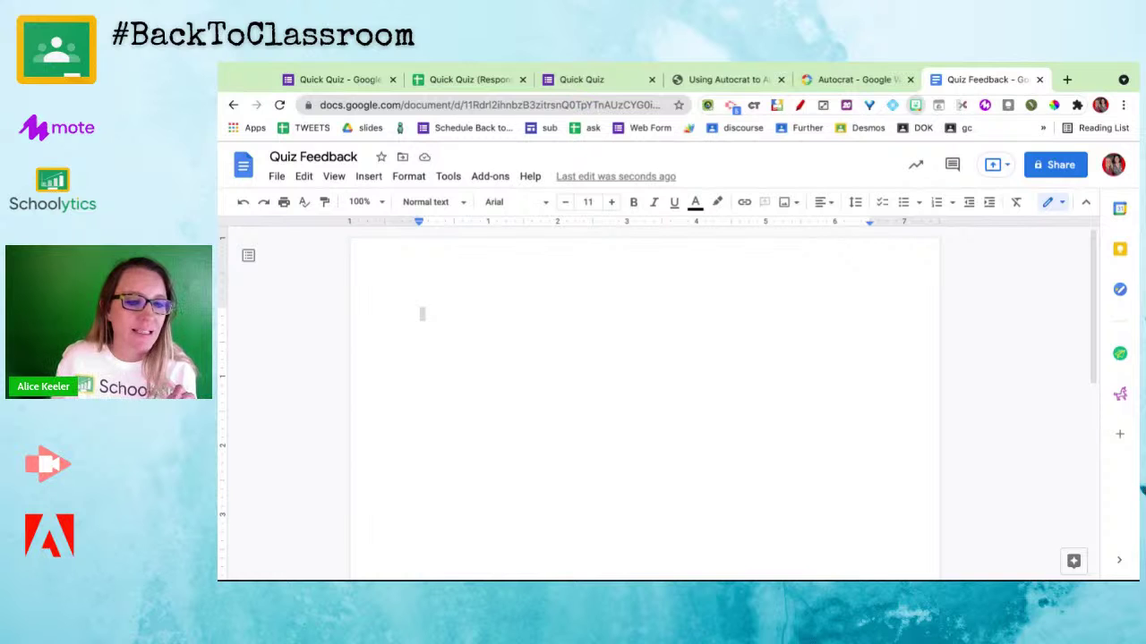
# Paste the copied cartoon avatar with the green check mark into the document and shrink it to about 1.7 inches wide.
pyautogui.hotkey('ctrl', 'v')
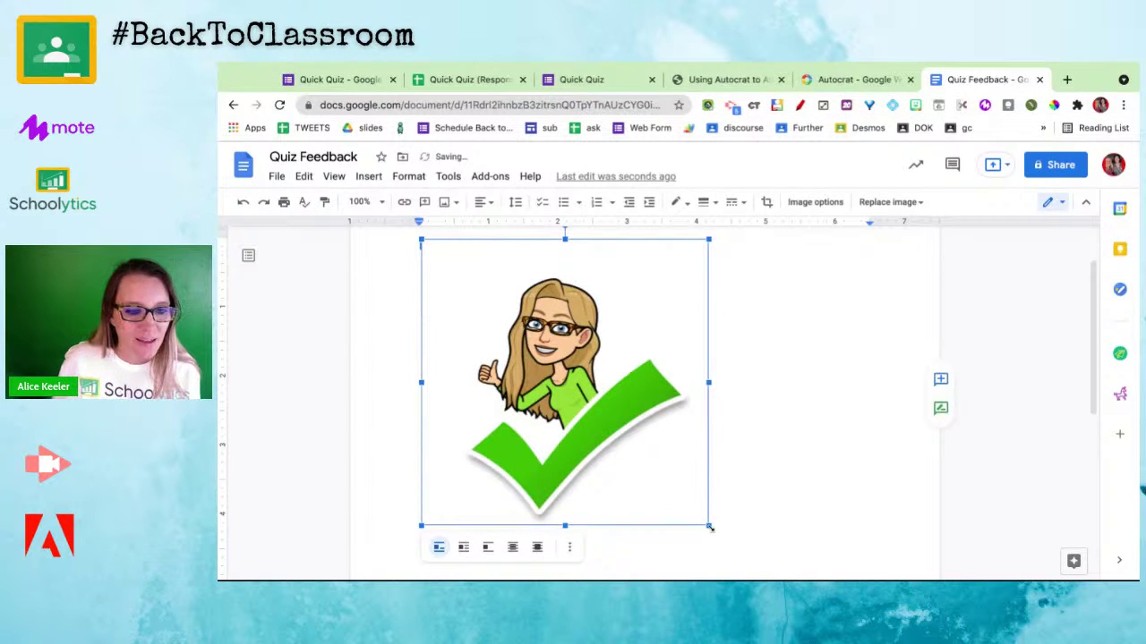
pyautogui.moveTo(710, 528); pyautogui.dragTo(540, 358)
pyautogui.click(566, 328)
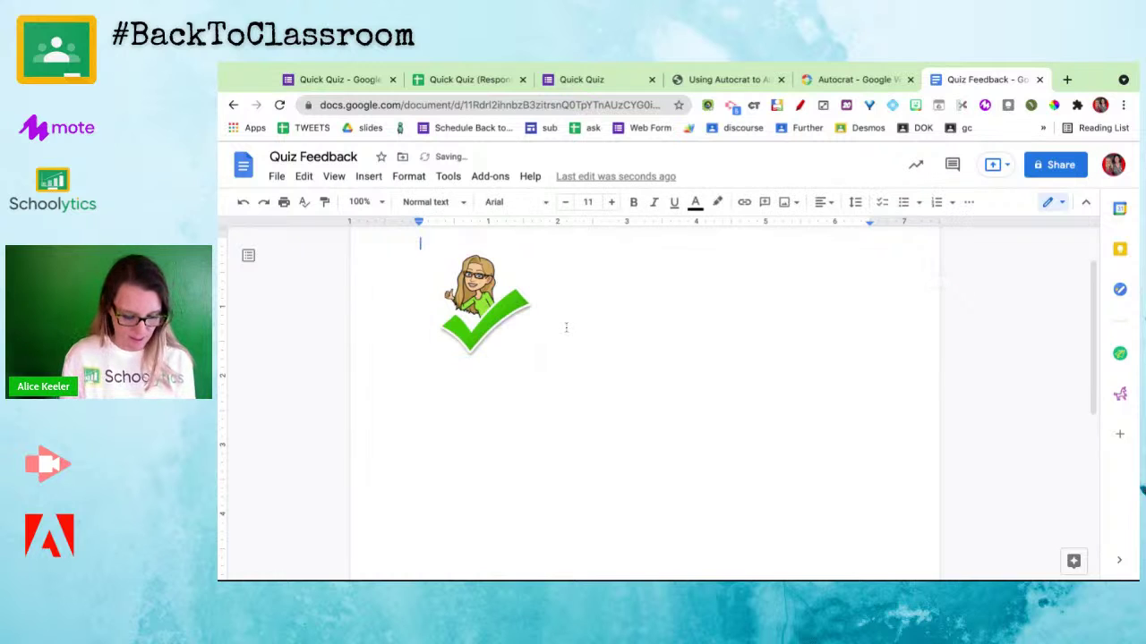
# Add the title "Quick Quiz Results" beside the avatar and the greeting "Hello <<name>>" on the line below.
pyautogui.write('Quick')
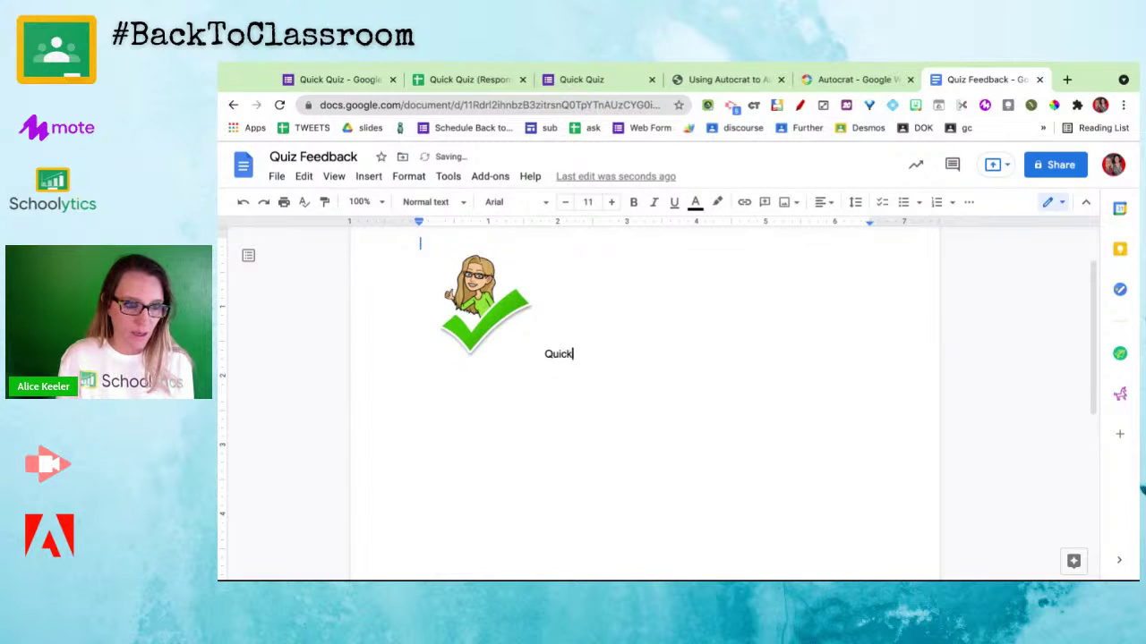
pyautogui.write(' Quiz Results')
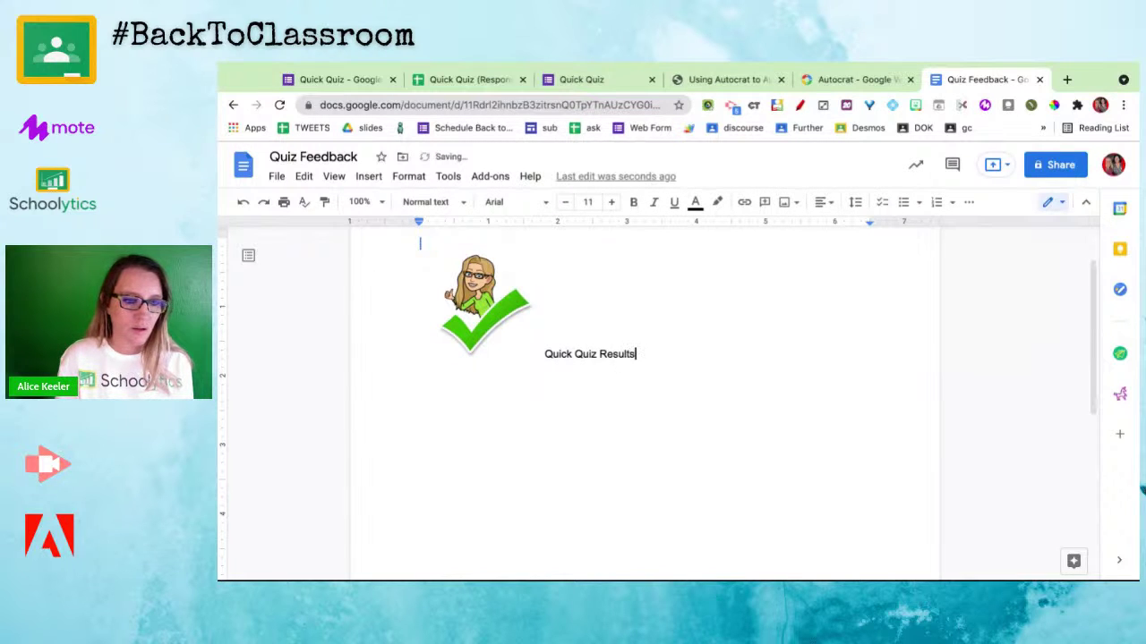
pyautogui.press('Return')
pyautogui.write('Hello')
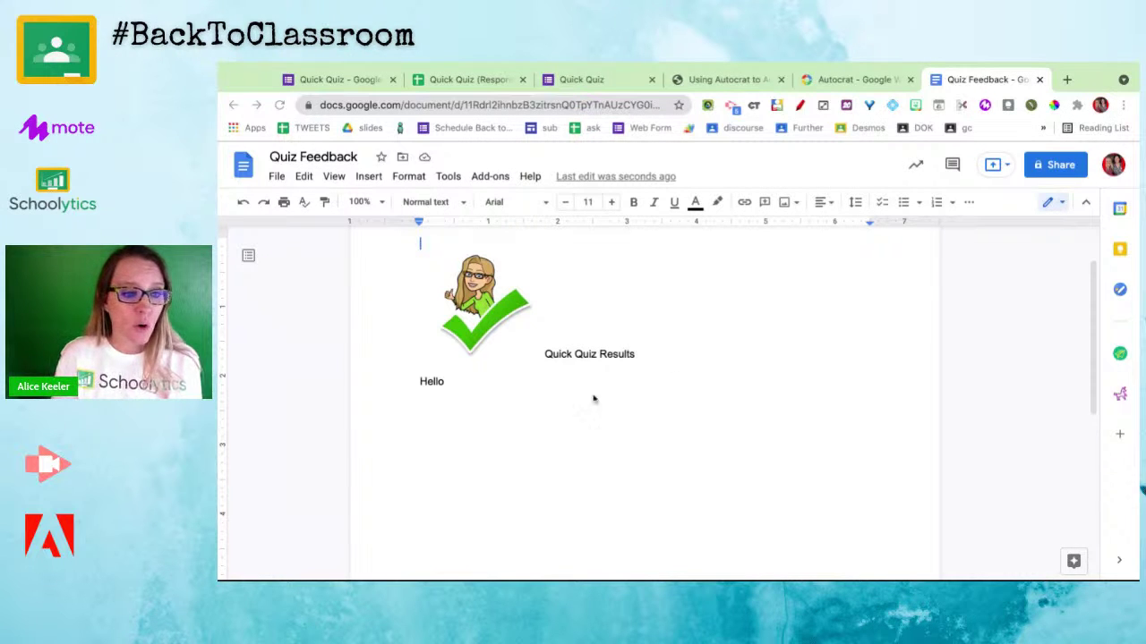
pyautogui.click(560, 383)
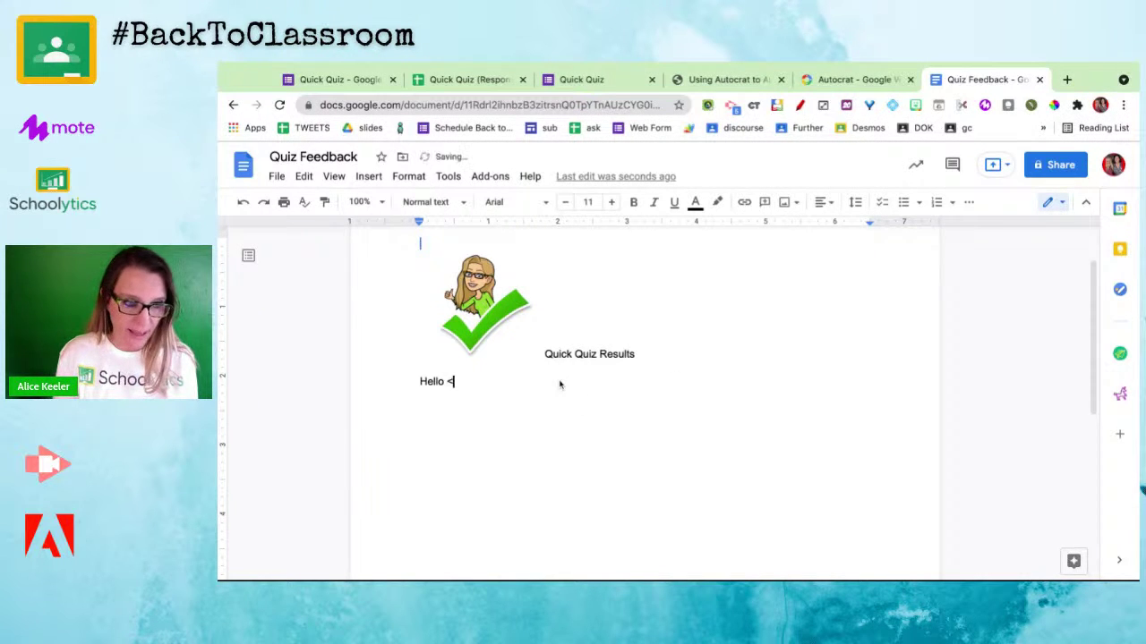
pyautogui.write('<<name')
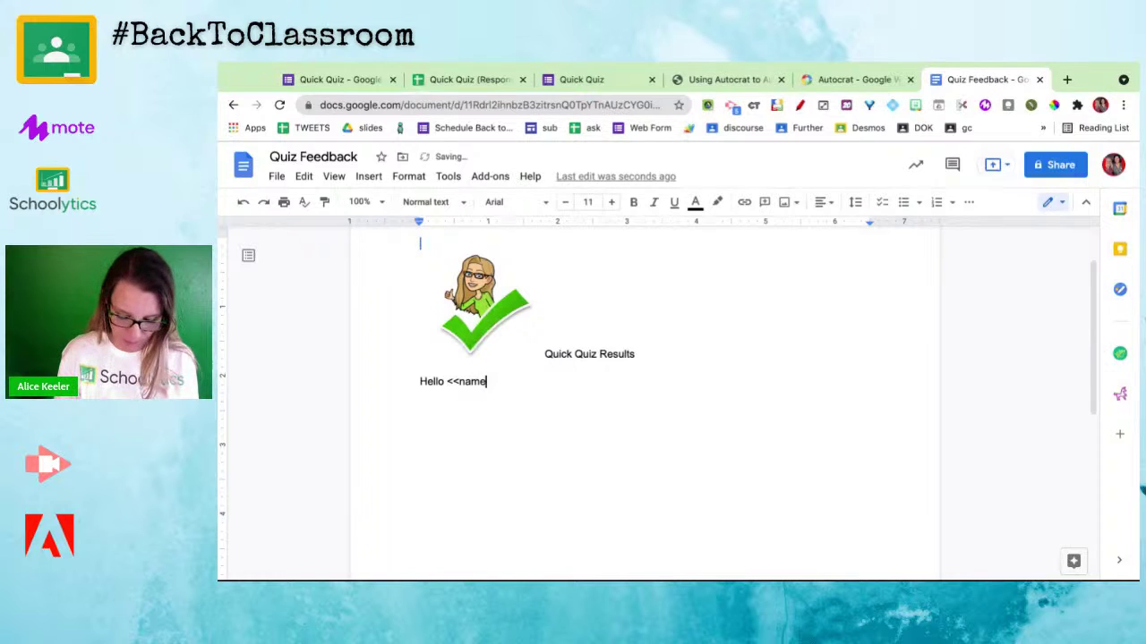
pyautogui.write('>>')
pyautogui.press('Return')
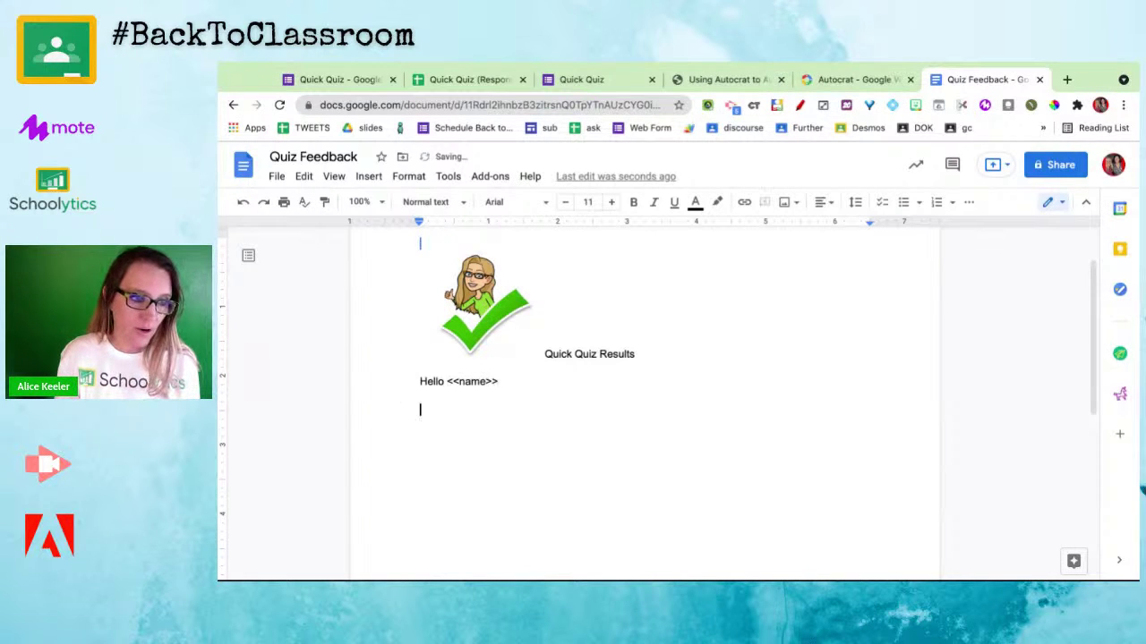
# Enlarge the greeting line to font size 32 and add a comma after the name merge tag.
pyautogui.doubleClick(512, 383)
pyautogui.tripleClick(512, 383)
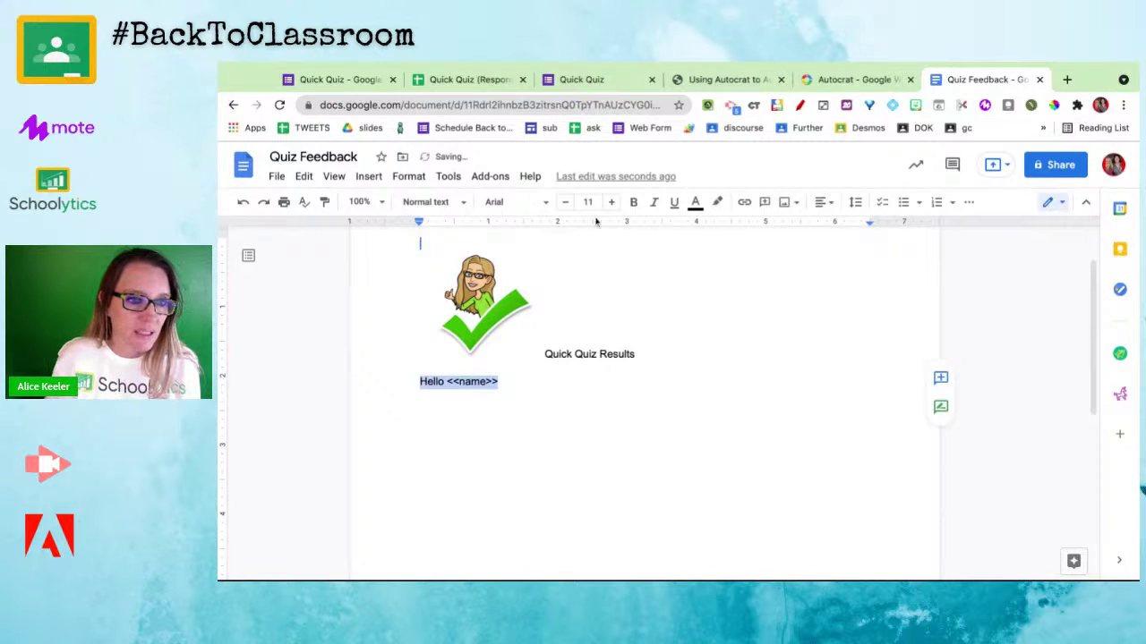
pyautogui.click(612, 203)
pyautogui.click(612, 202)
pyautogui.click(612, 202)
pyautogui.click(612, 202)
pyautogui.click(612, 202)
pyautogui.click(612, 202)
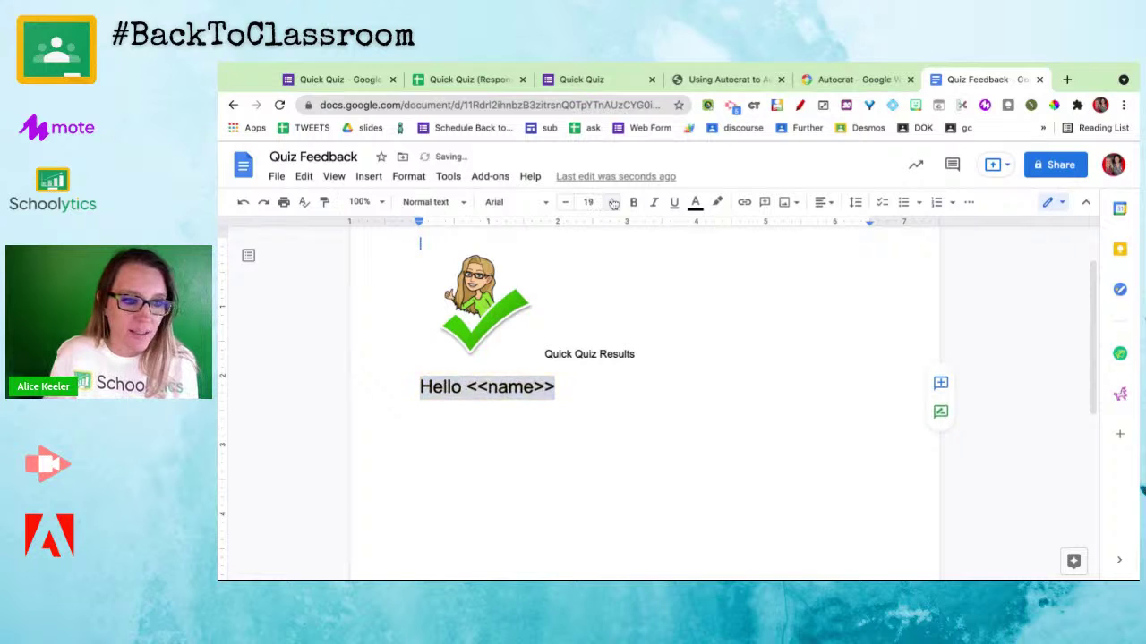
pyautogui.click(612, 202)
pyautogui.click(613, 202)
pyautogui.click(612, 202)
pyautogui.click(612, 202)
pyautogui.click(612, 202)
pyautogui.click(613, 202)
pyautogui.click(612, 203)
pyautogui.click(612, 202)
pyautogui.click(612, 202)
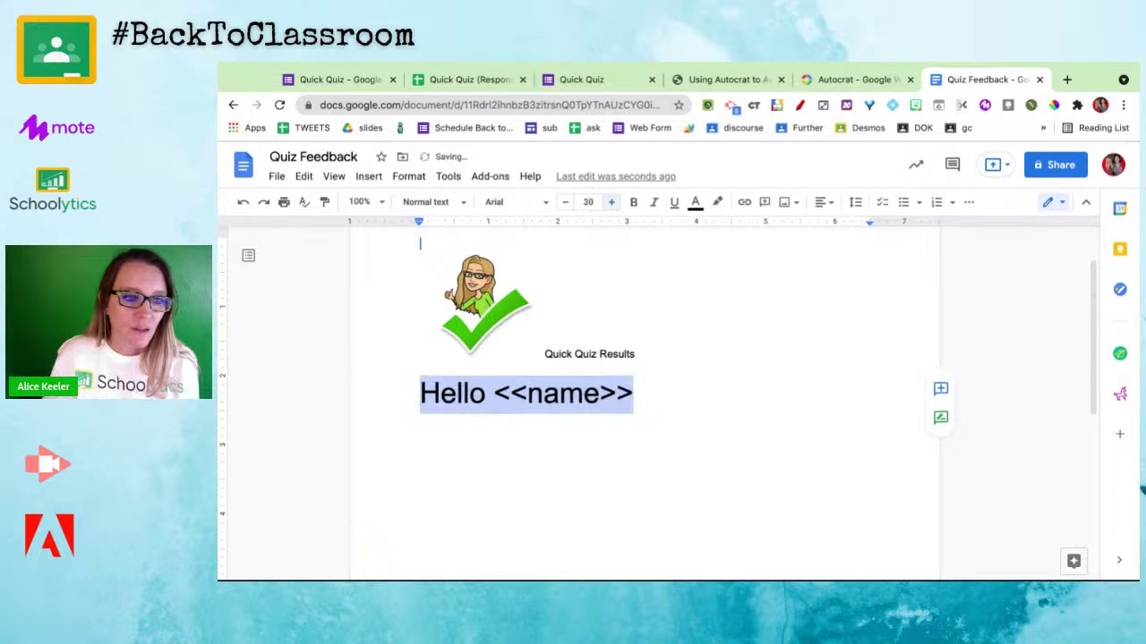
pyautogui.click(613, 203)
pyautogui.click(612, 203)
pyautogui.click(688, 403)
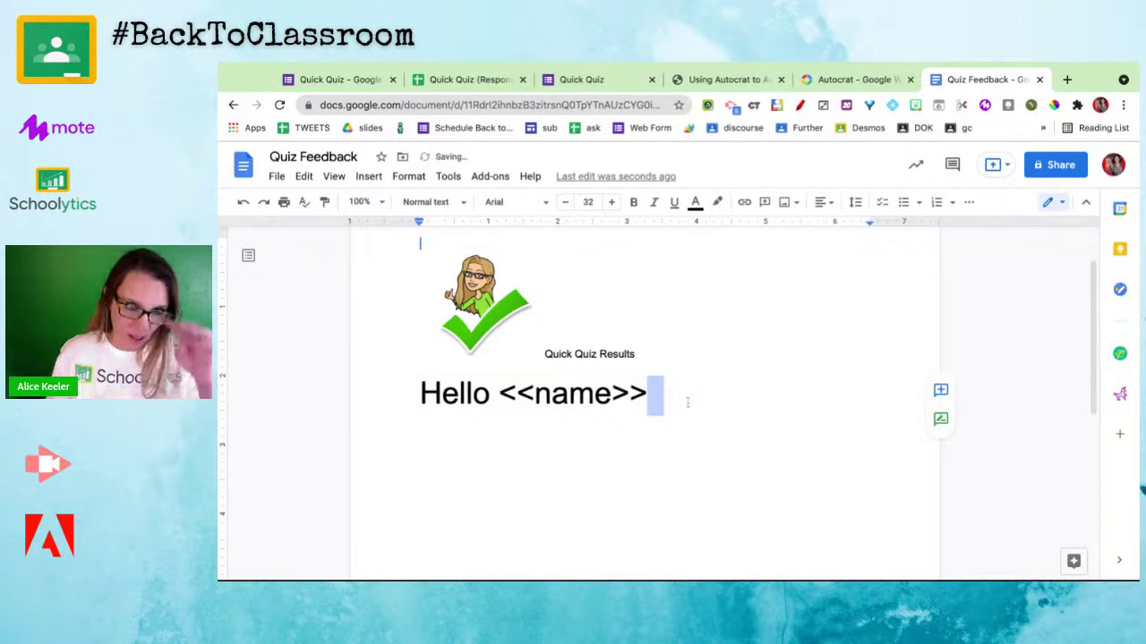
pyautogui.write(',')
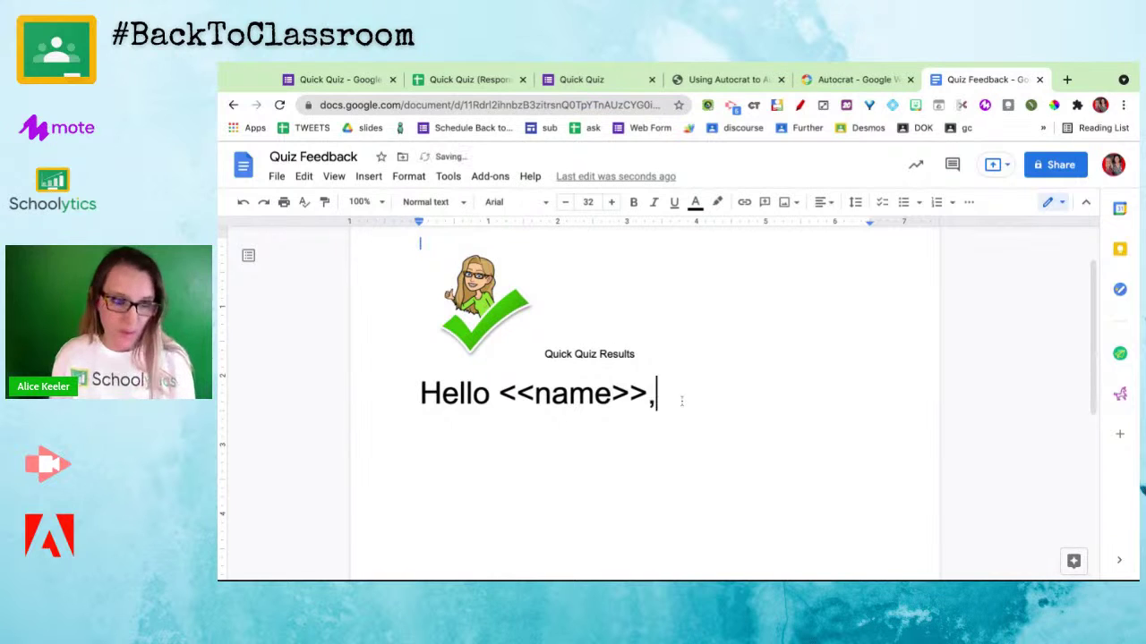
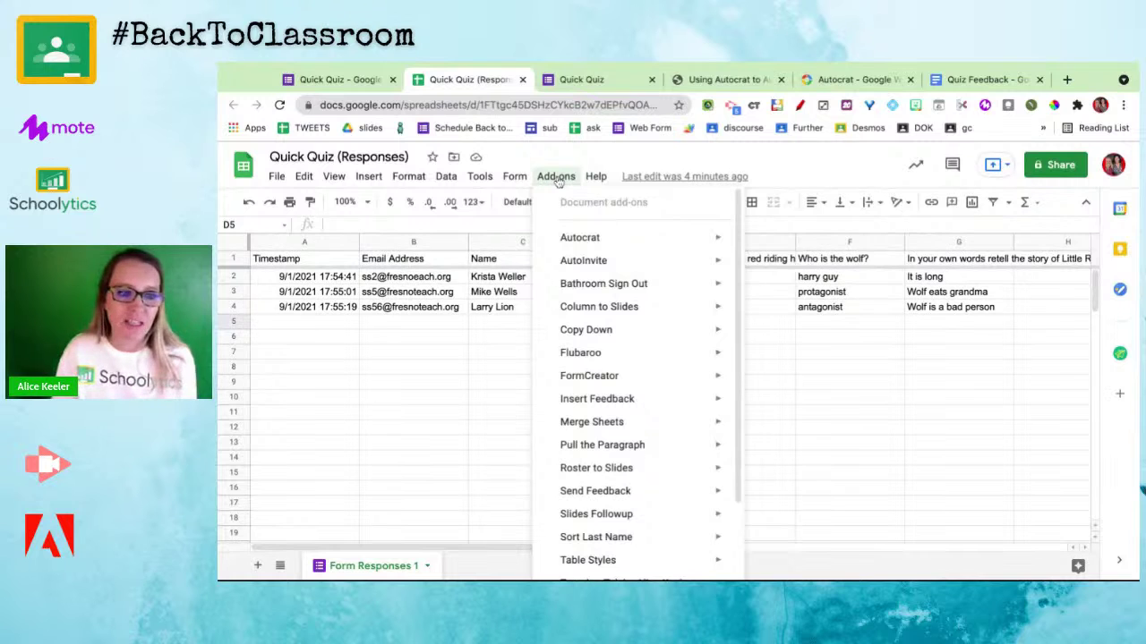
# Check the merge tags in the Quiz Feedback document and launch the Autocrat add-on from the Quick Quiz responses spreadsheet.
pyautogui.moveTo(583, 241)
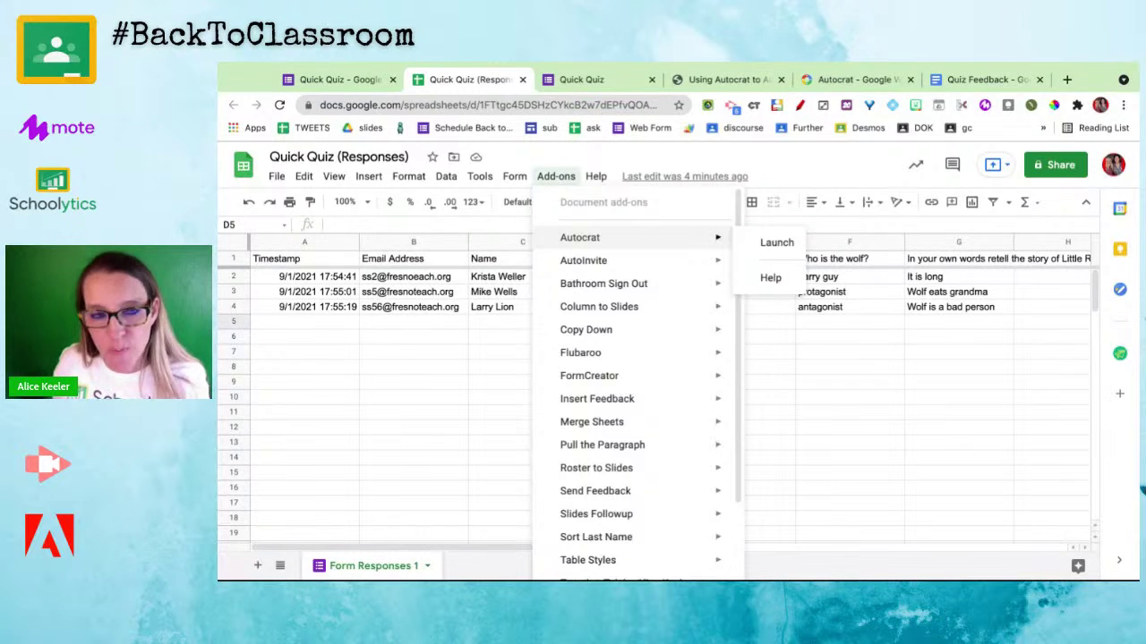
pyautogui.click(968, 81)
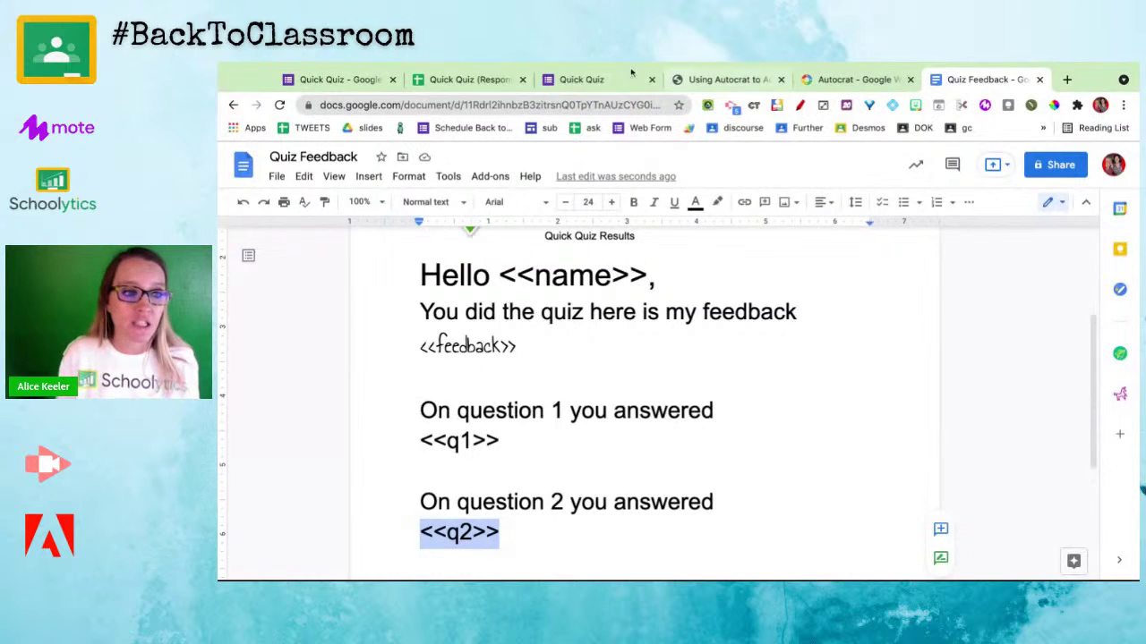
pyautogui.click(466, 80)
pyautogui.click(555, 177)
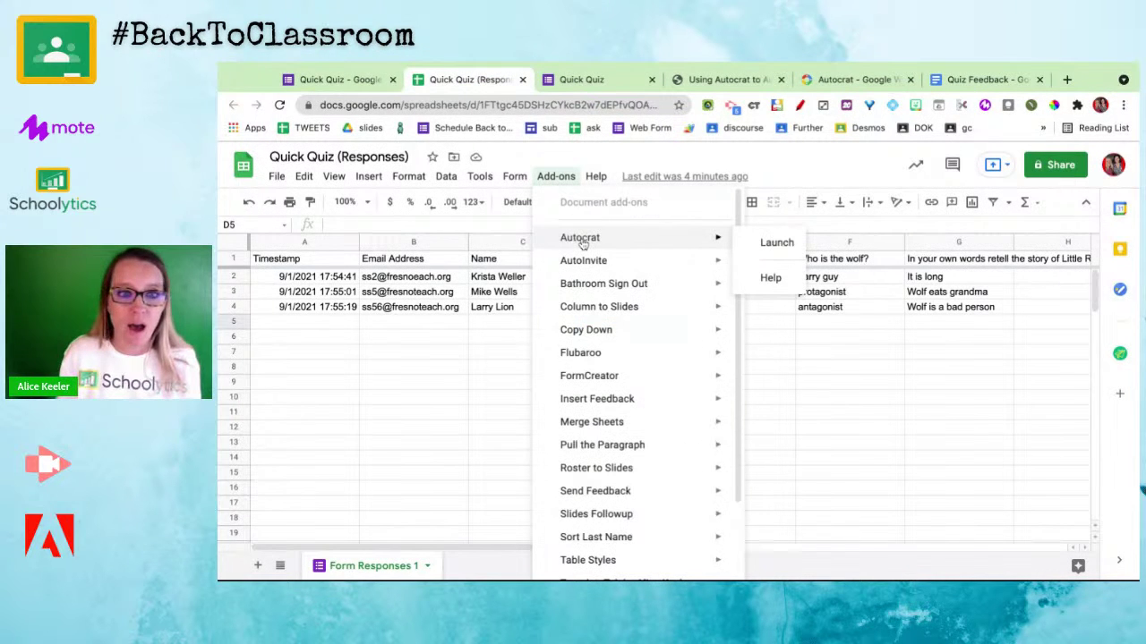
pyautogui.click(753, 245)
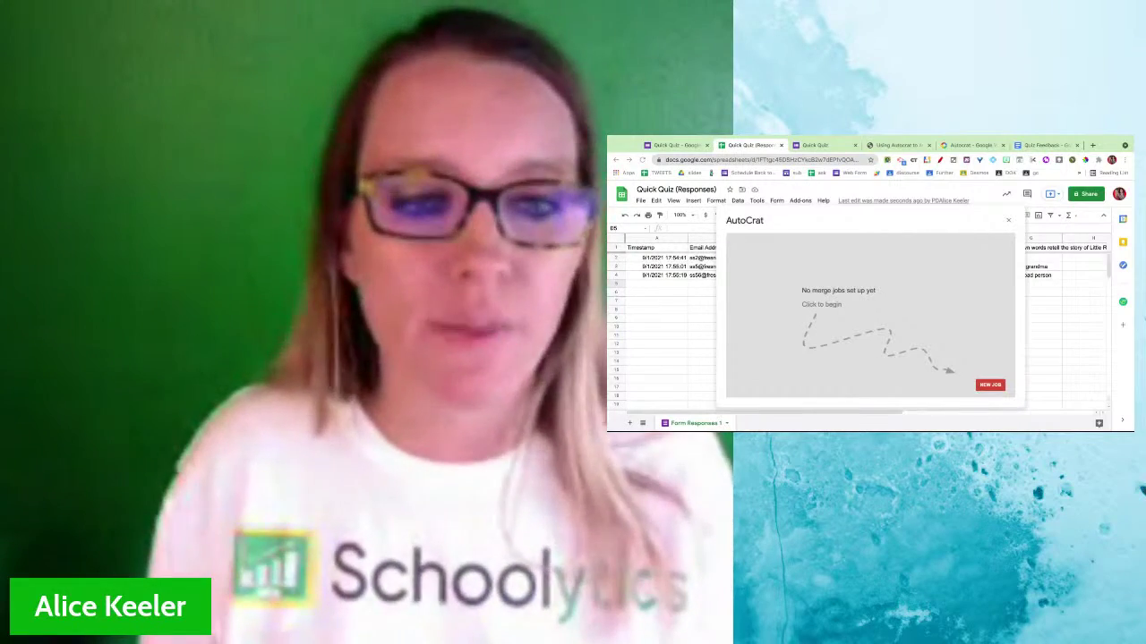
# Create a new Autocrat merge job named Quiz Feedback and continue to choosing its template.
pyautogui.click(989, 385)
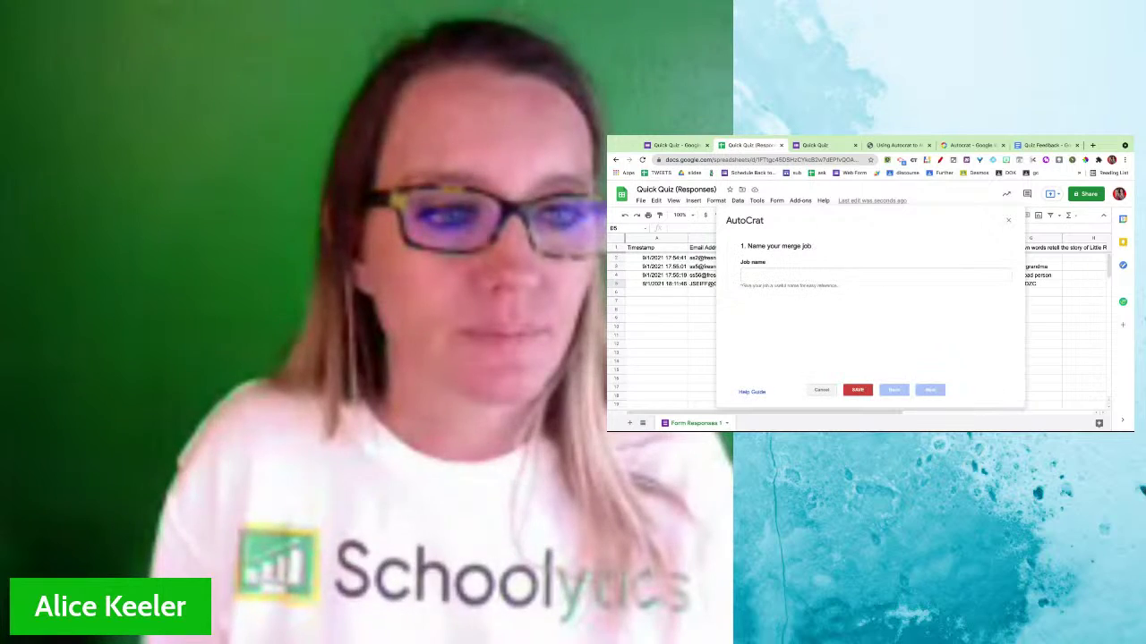
pyautogui.click(882, 277)
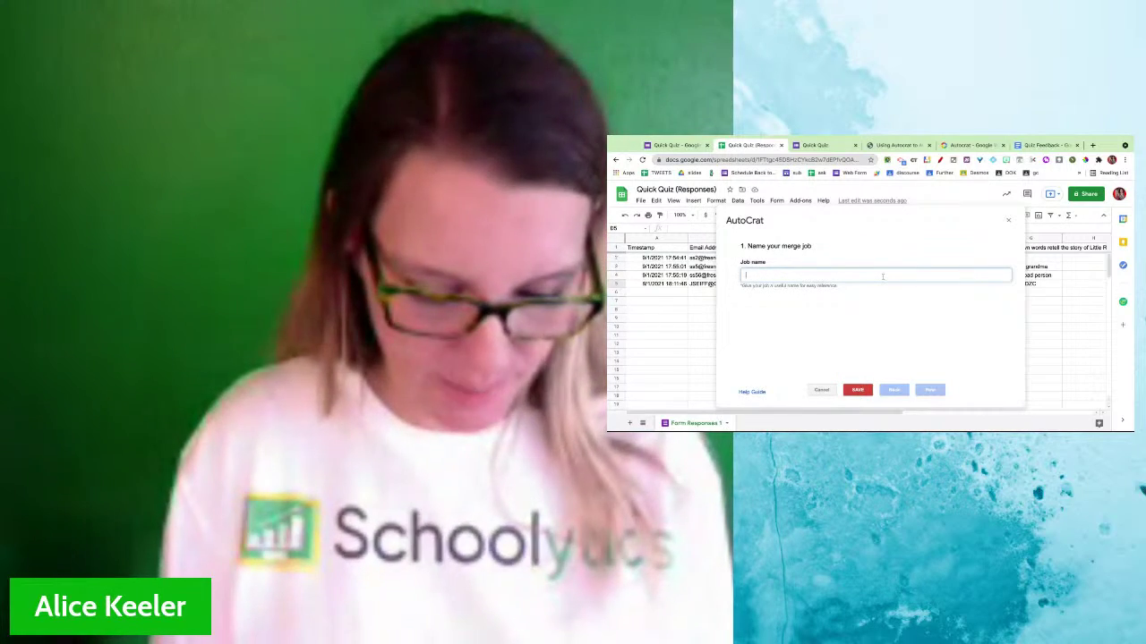
pyautogui.write('Quiz Feedback')
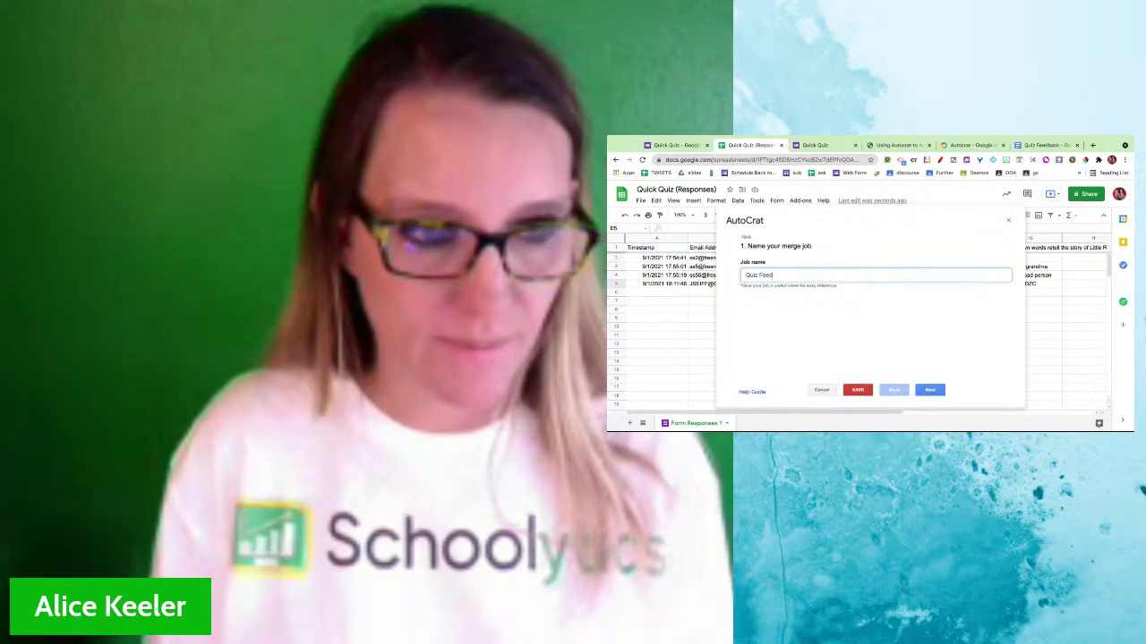
pyautogui.click(929, 390)
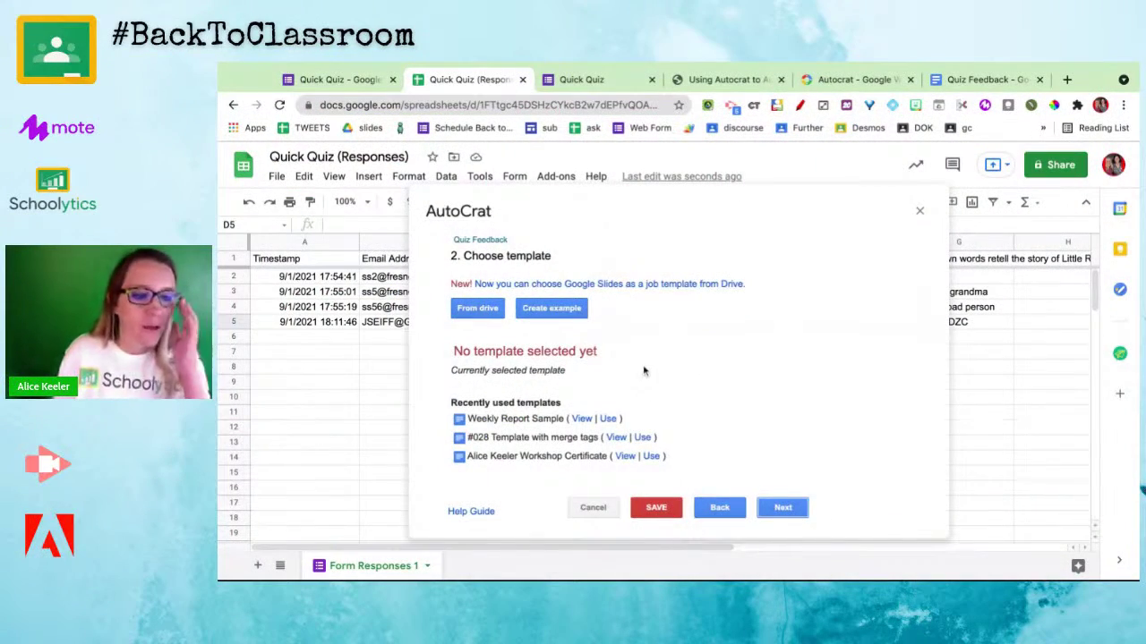
# Choose the Quiz Feedback document from Drive as the merge job's template and continue to the data mapping.
pyautogui.click(722, 518)
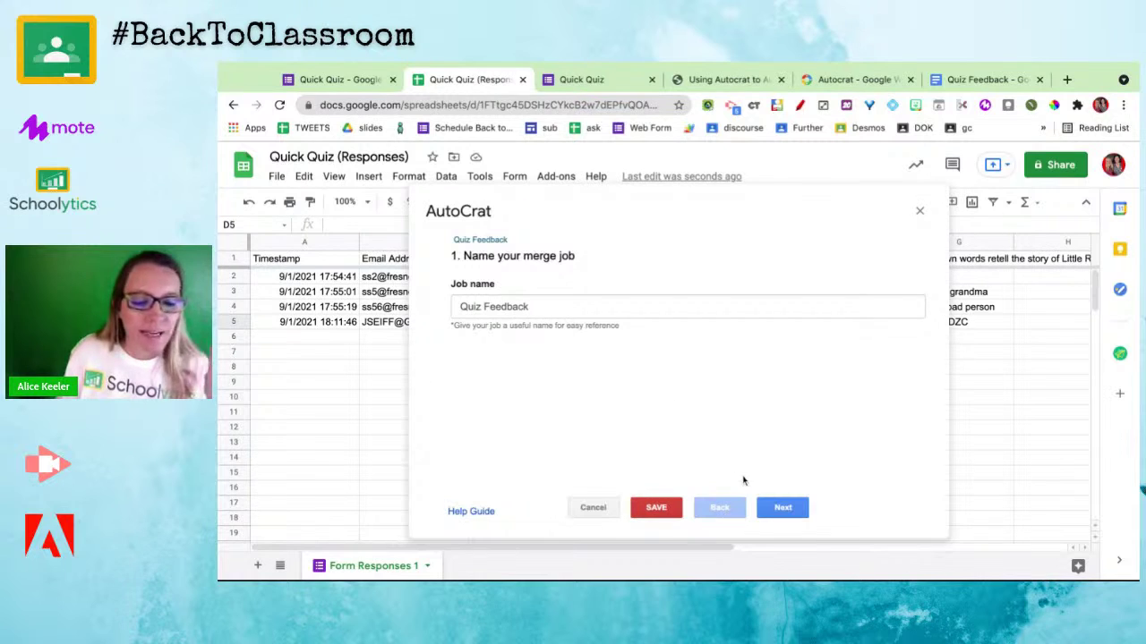
pyautogui.click(772, 507)
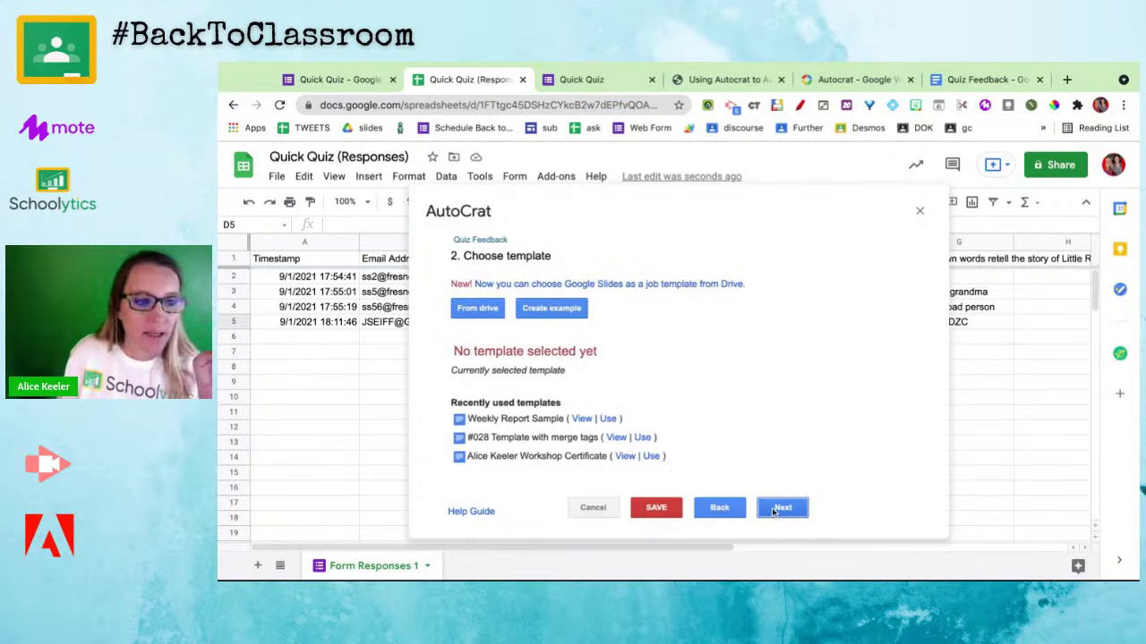
pyautogui.click(484, 320)
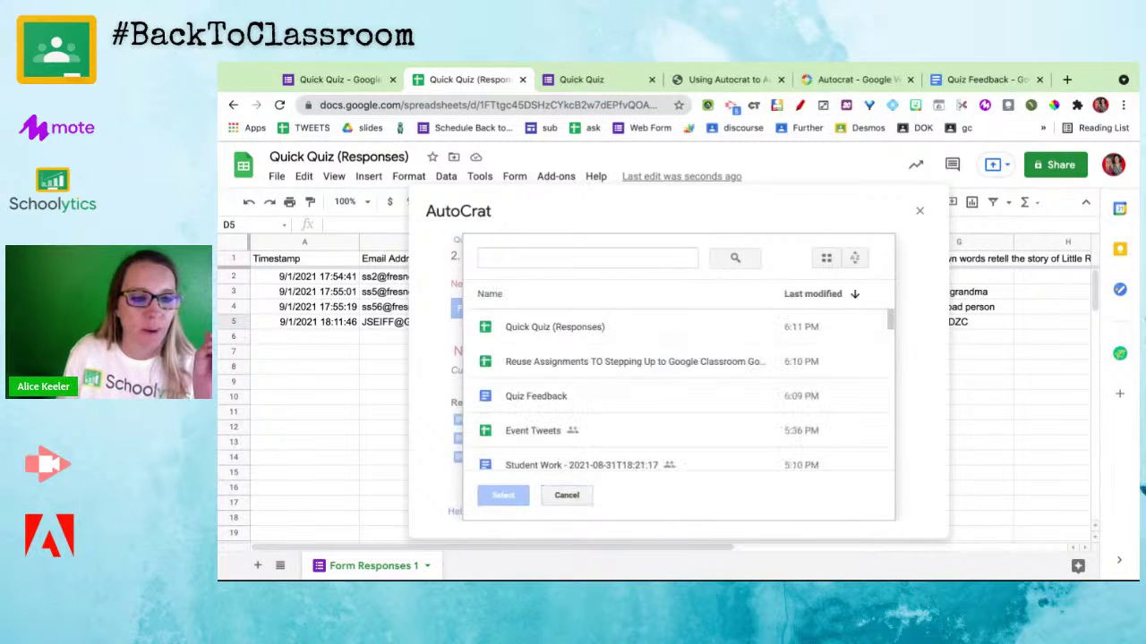
pyautogui.click(537, 395)
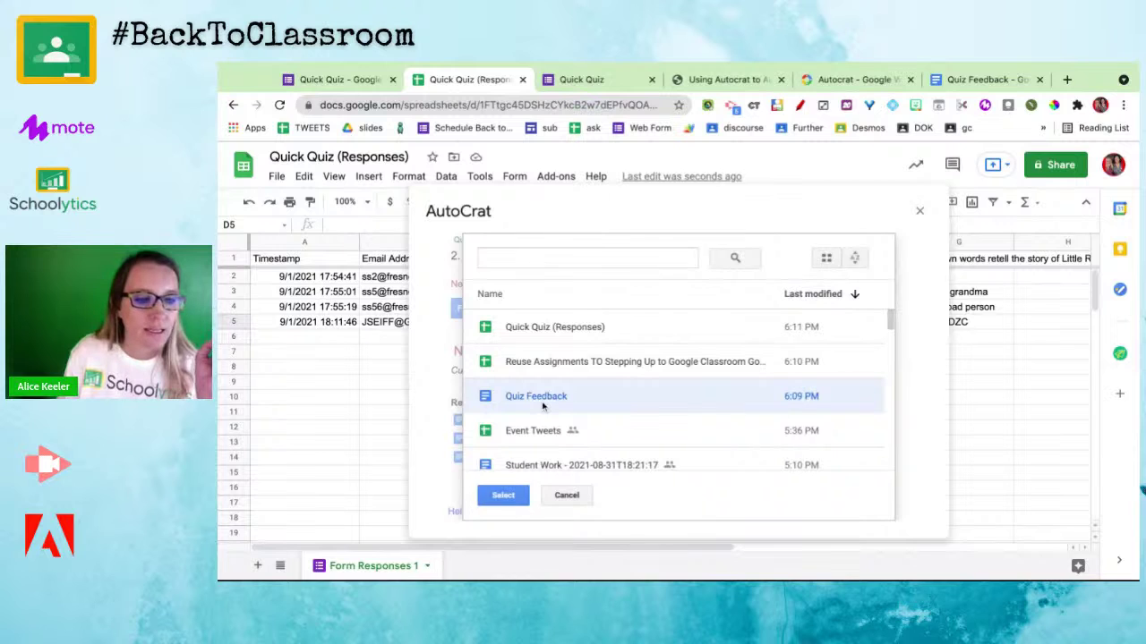
pyautogui.click(520, 495)
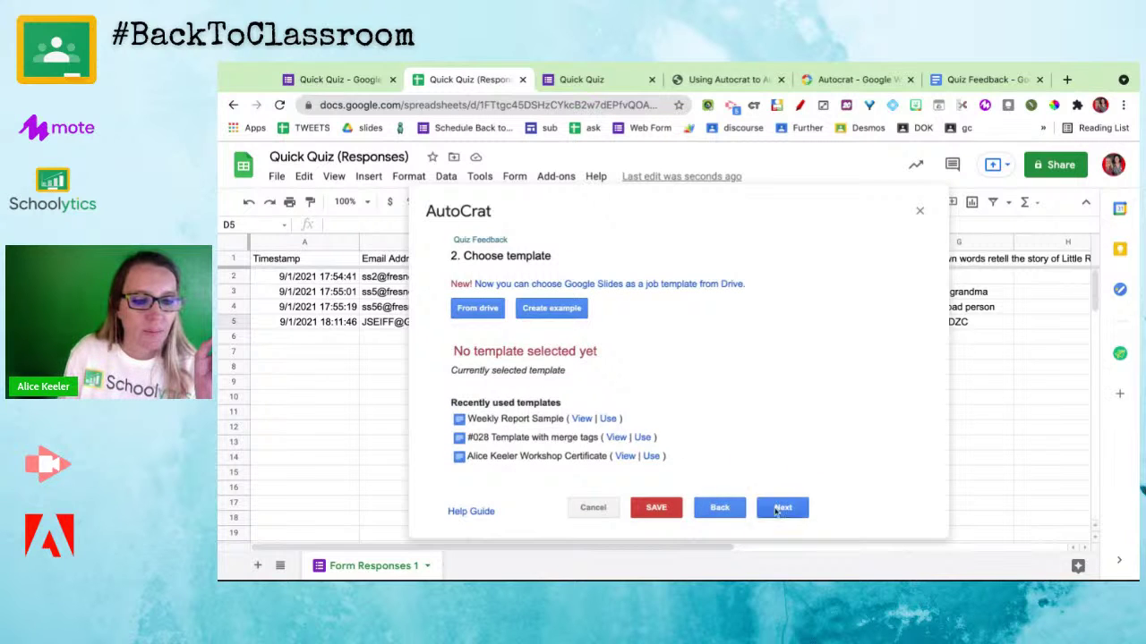
pyautogui.click(781, 510)
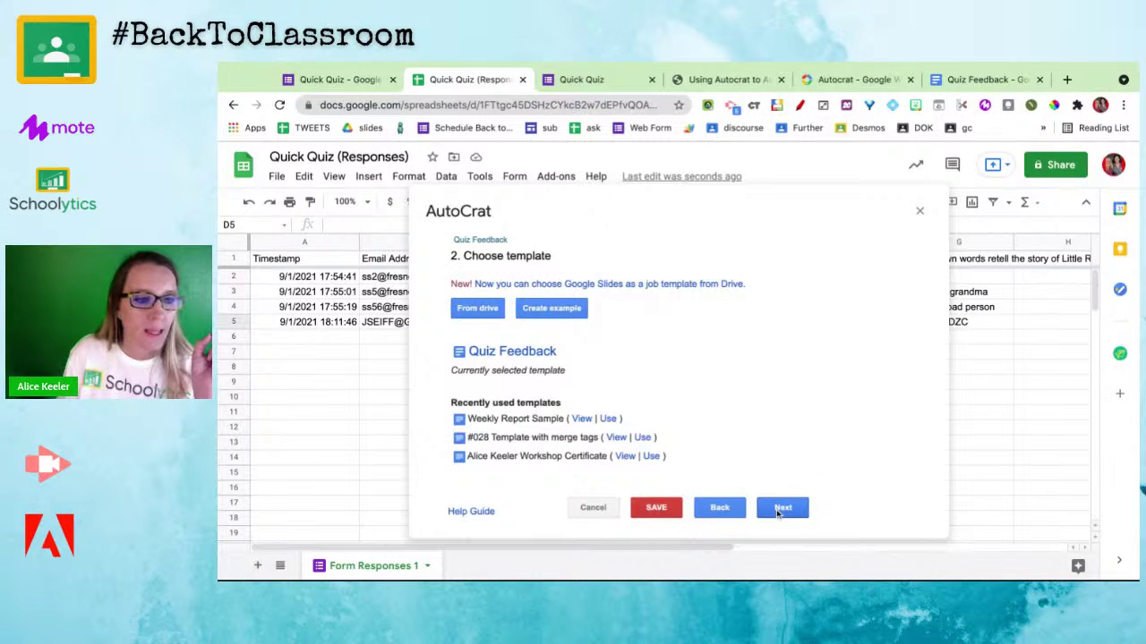
pyautogui.click(782, 508)
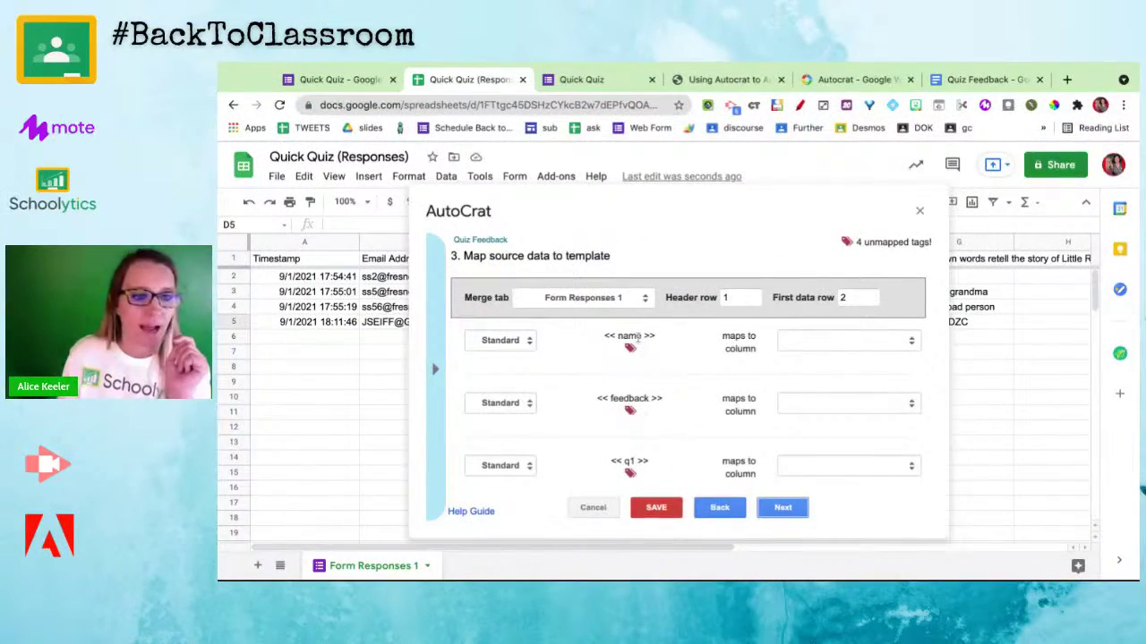
# Map the <<name>> tag to the Name column and the <<feedback>> tag to the Feedback column.
pyautogui.click(799, 343)
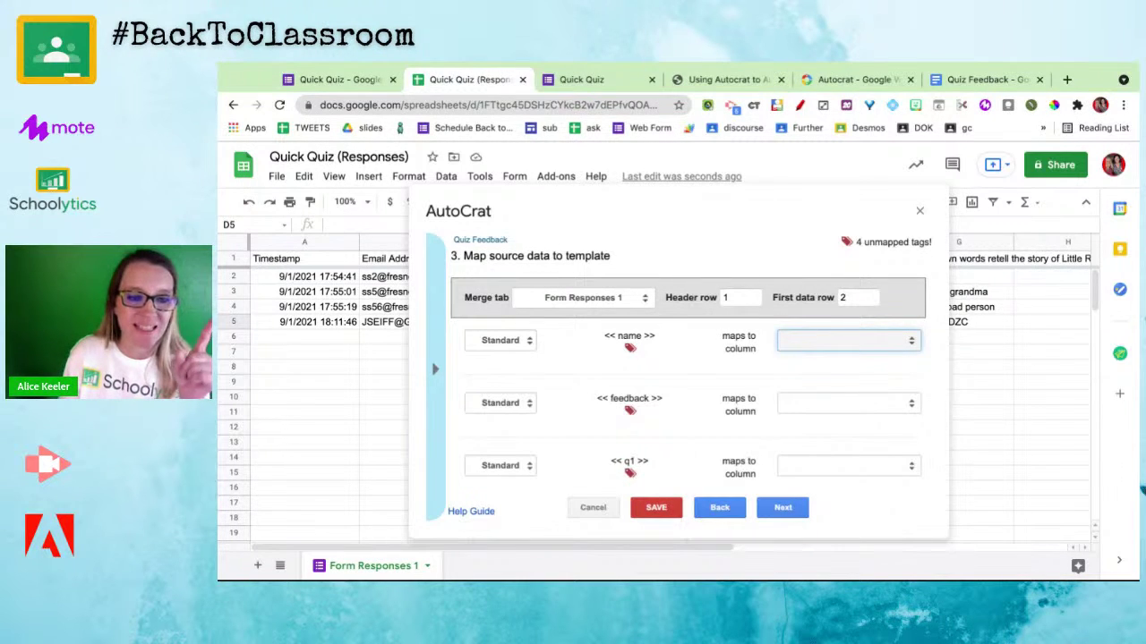
pyautogui.click(811, 384)
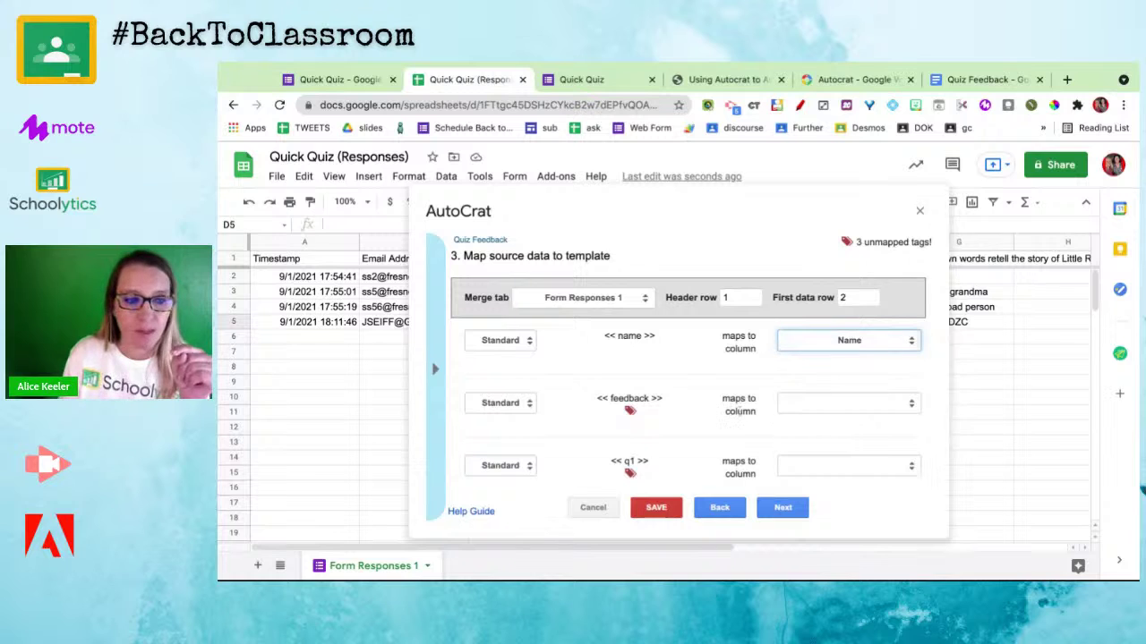
pyautogui.click(789, 411)
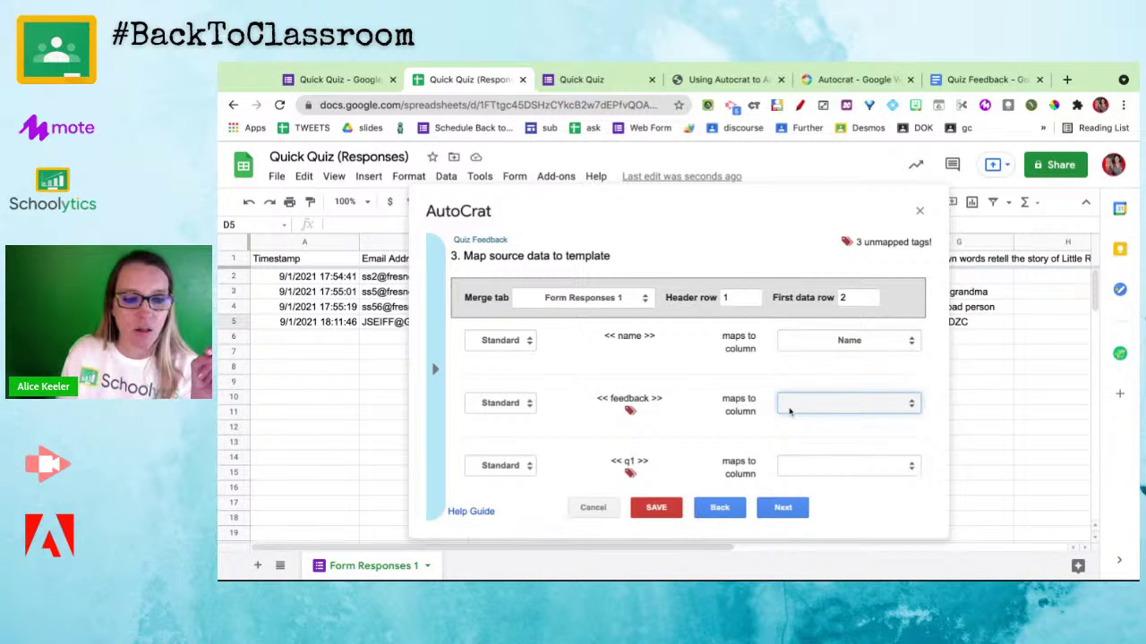
pyautogui.press('f')
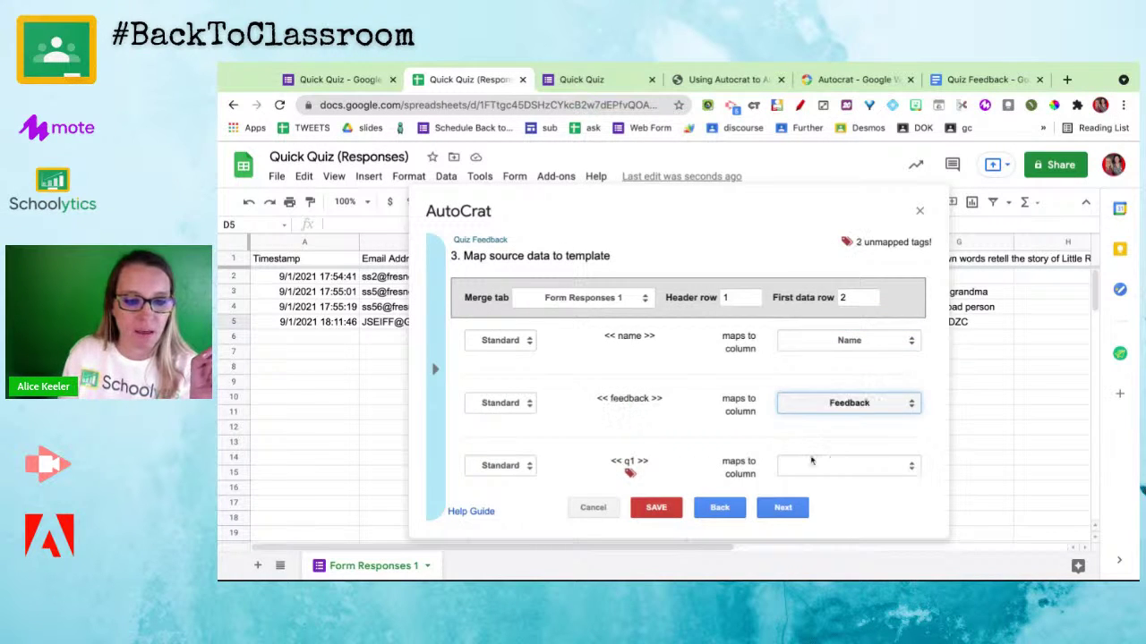
# Map <<q1>> to the red riding hood color question and <<q2>> to "Who is the wolf?", and continue to the file settings.
pyautogui.scroll(-2, 813, 463)
pyautogui.click(824, 392)
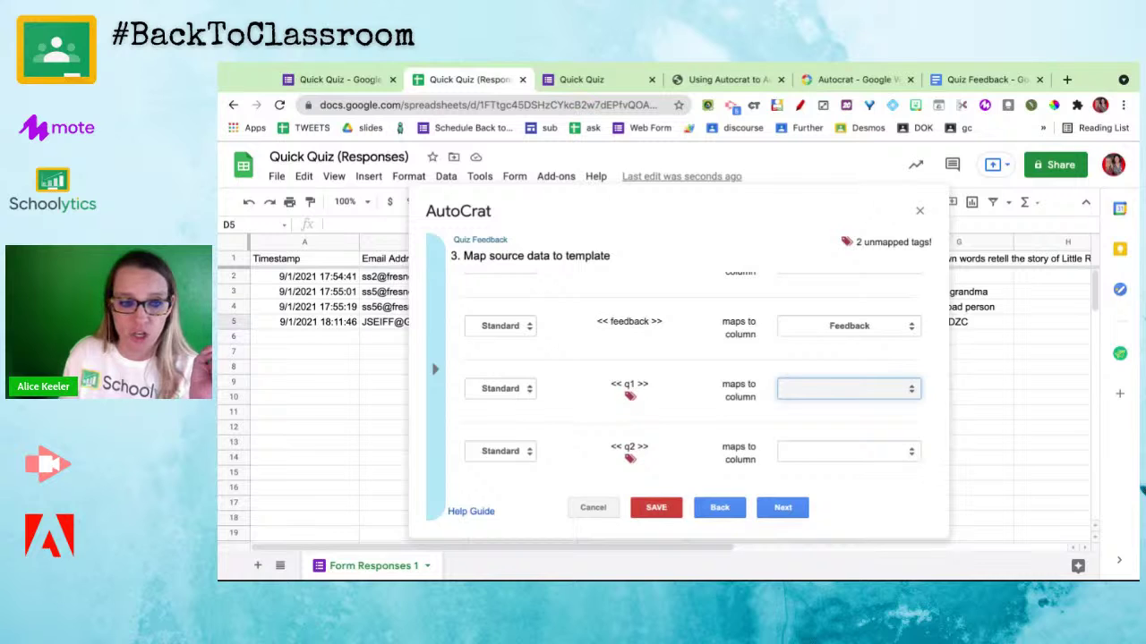
pyautogui.click(867, 456)
pyautogui.click(855, 453)
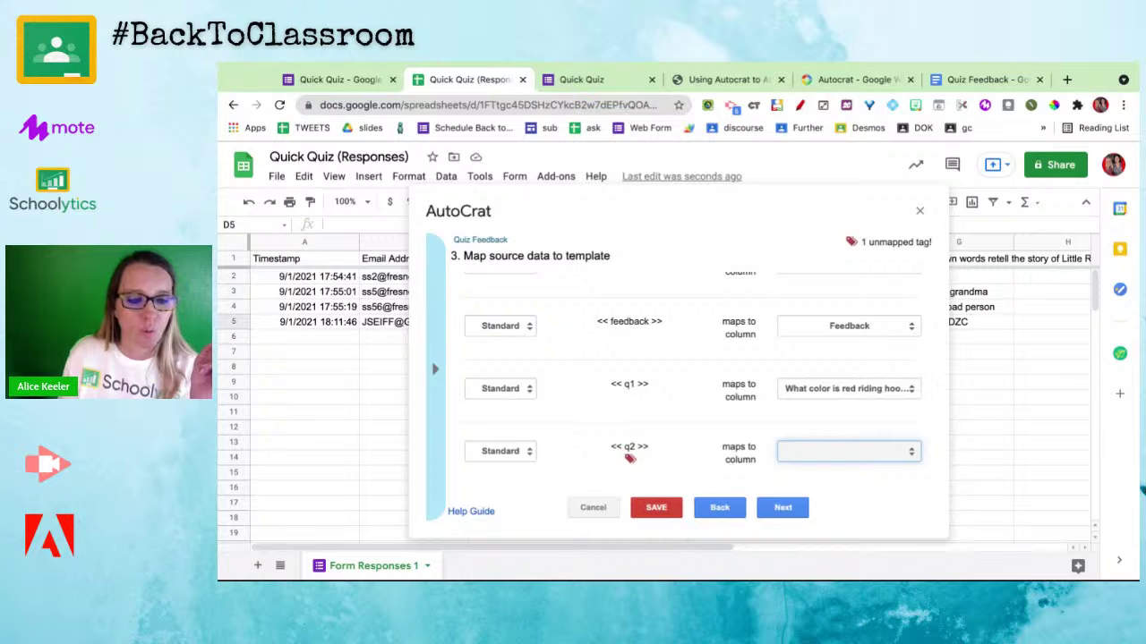
pyautogui.click(854, 529)
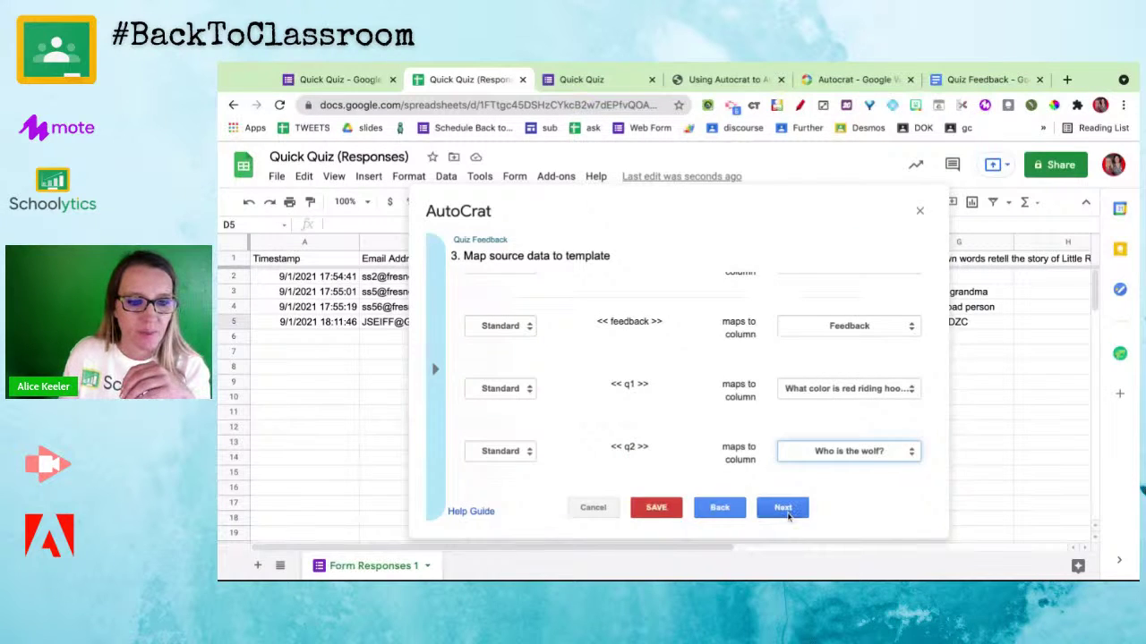
pyautogui.click(784, 508)
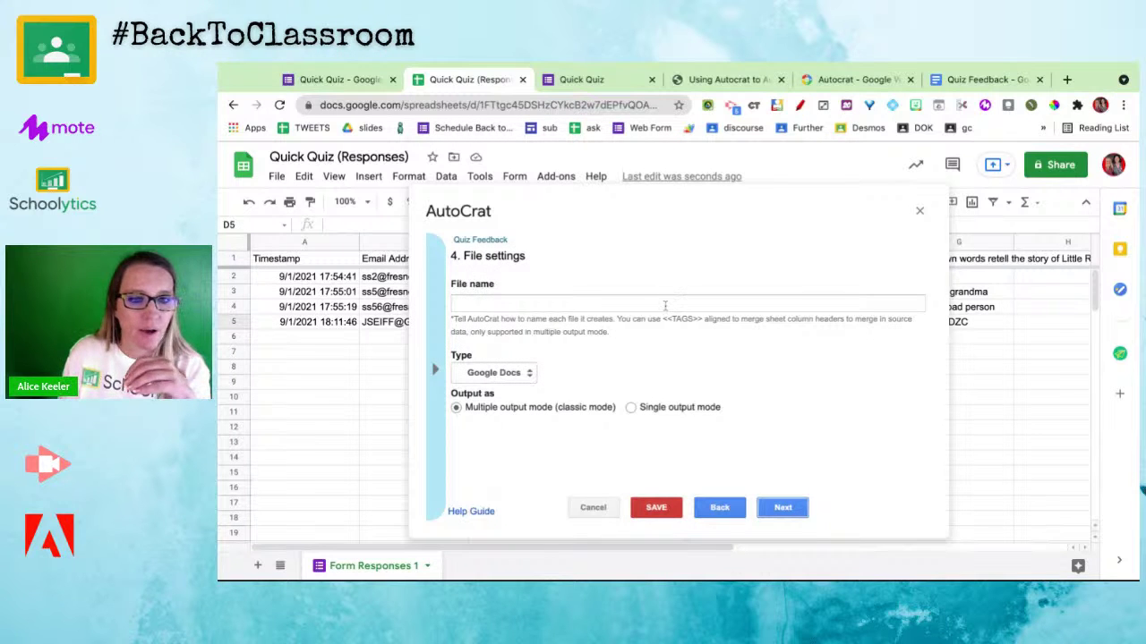
# Set the merged file name to "Quiz Results for <<Name>>", copying the <<Name>> tag from the merge tag list.
pyautogui.click(992, 368)
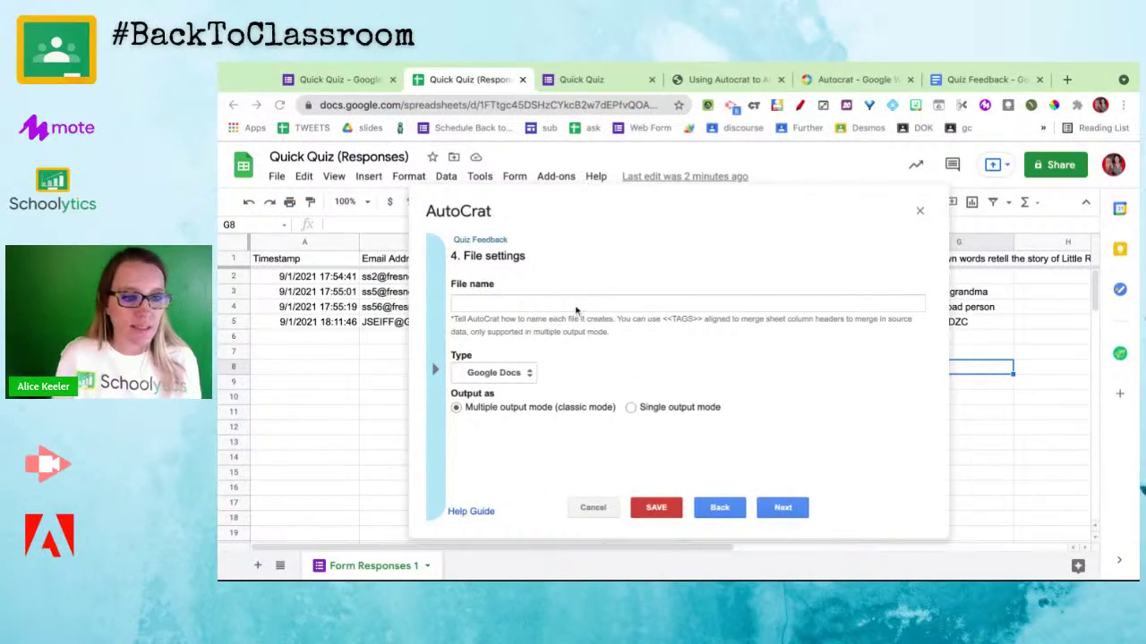
pyautogui.click(576, 308)
pyautogui.write('Quiz Results for')
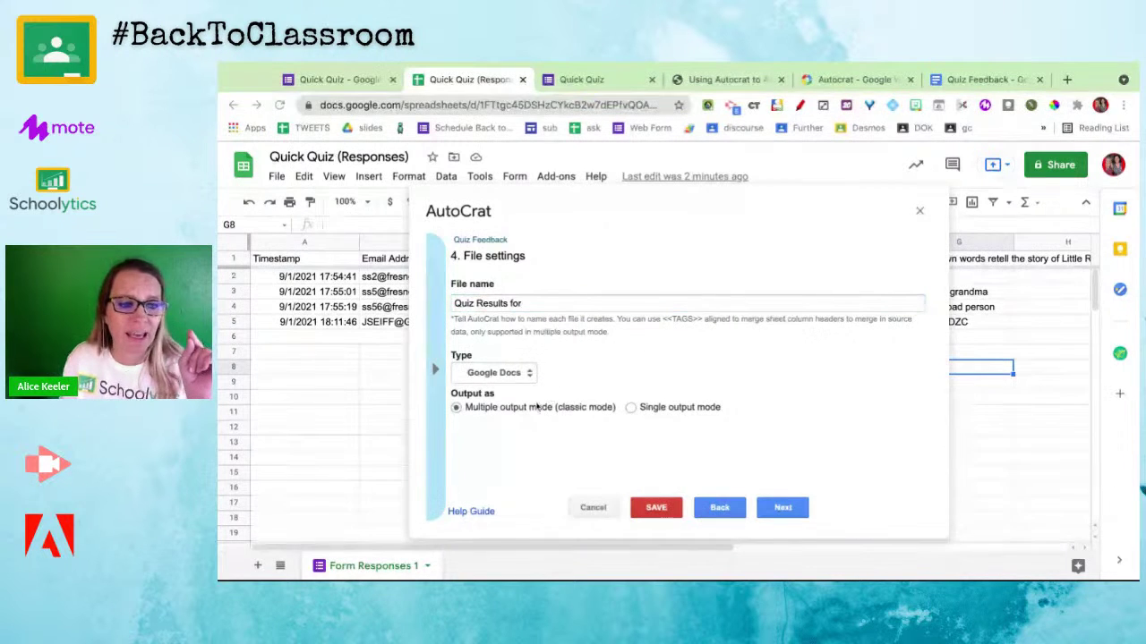
pyautogui.click(439, 376)
pyautogui.click(437, 371)
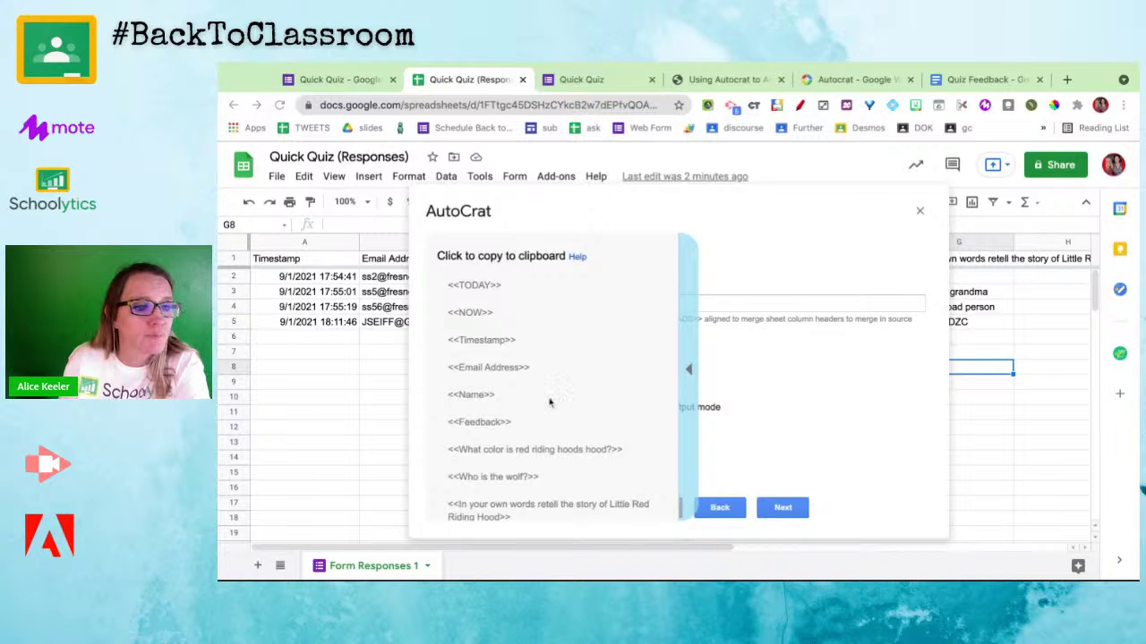
pyautogui.scroll(-1, 549, 402)
pyautogui.scroll(-1, 550, 402)
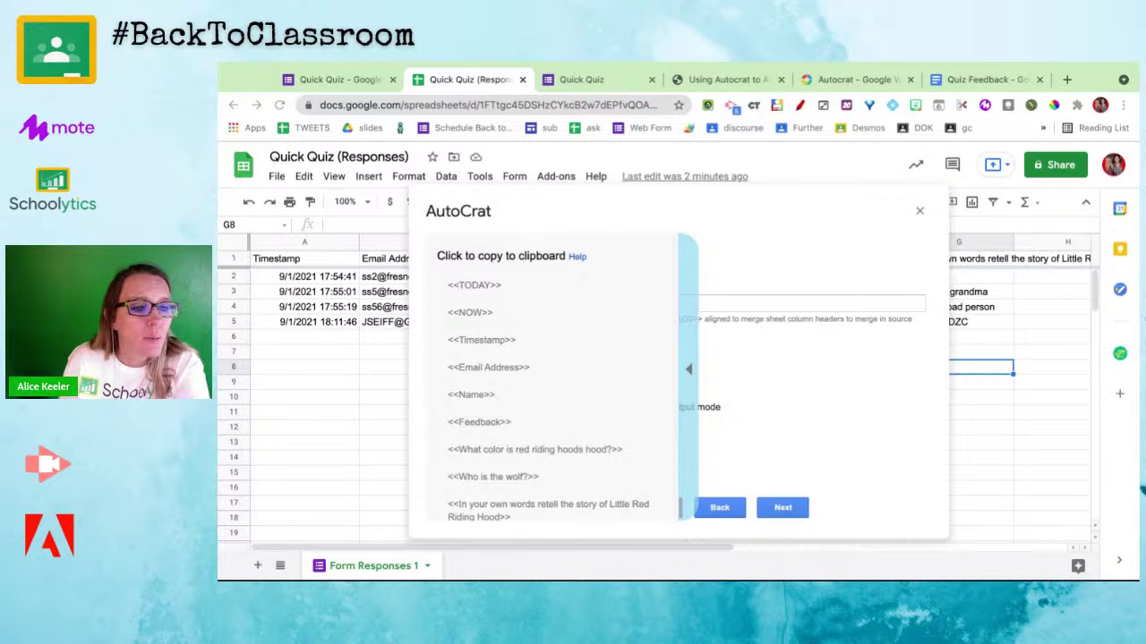
pyautogui.click(488, 395)
pyautogui.hotkey('ctrl', 'c')
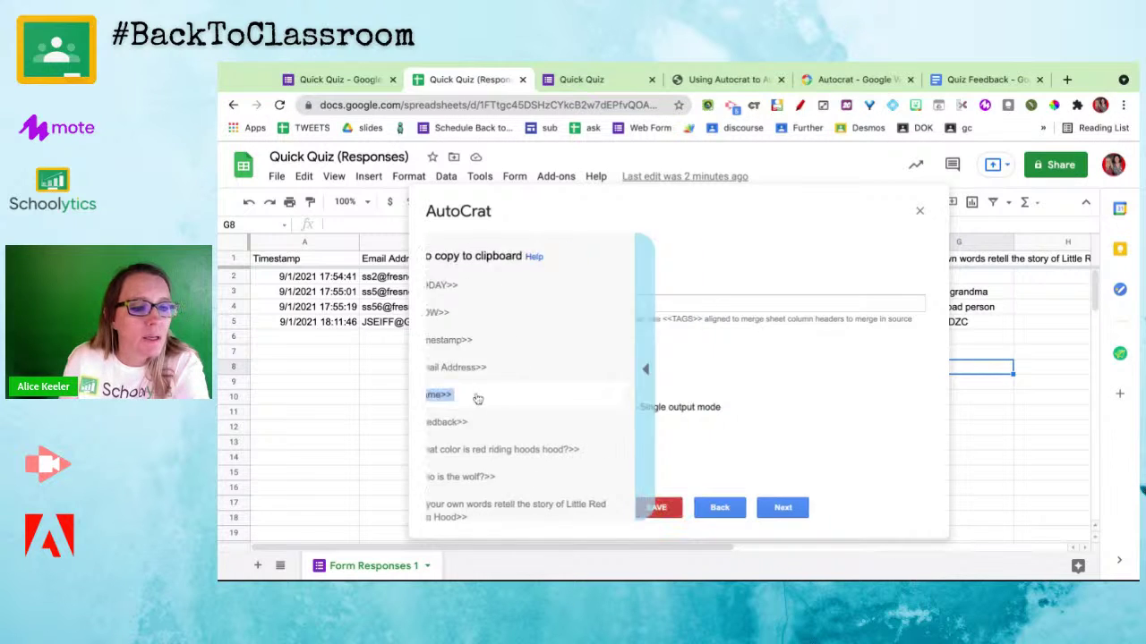
pyautogui.click(663, 308)
pyautogui.hotkey('ctrl', 'v')
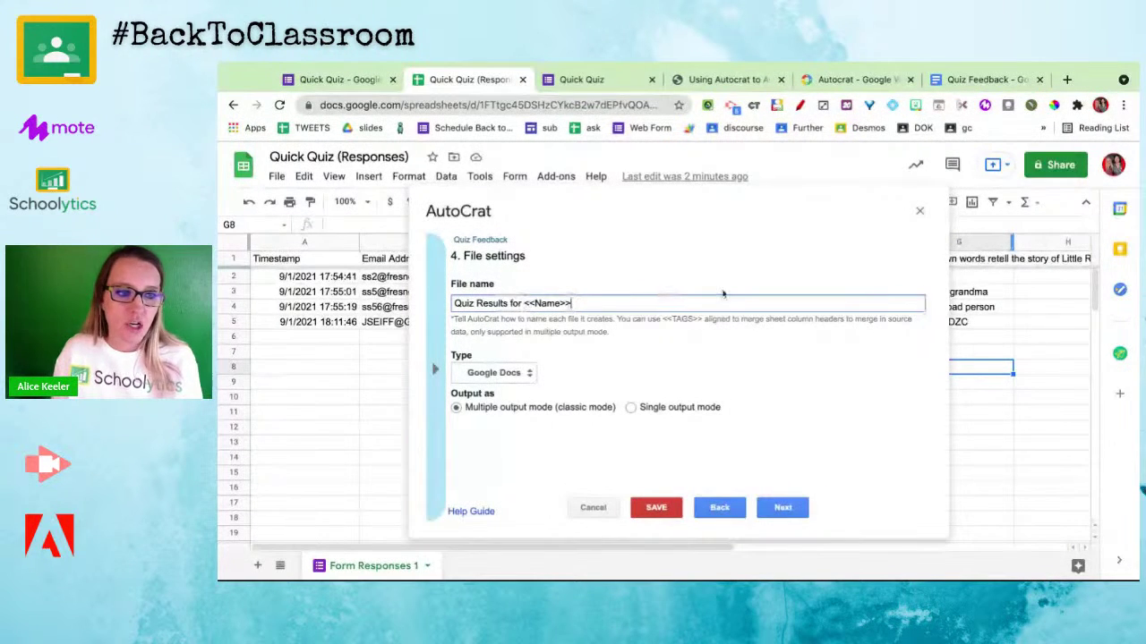
# Extend the file name after <<Name>> with "here is your feedback <<Feedback>>".
pyautogui.hotkey('shift', 'Left')
pyautogui.hotkey('shift', 'Left')
pyautogui.hotkey('shift', 'Left')
pyautogui.hotkey('shift', 'Left')
pyautogui.hotkey('shift', 'Left')
pyautogui.hotkey('shift', 'Left')
pyautogui.hotkey('shift', 'Left')
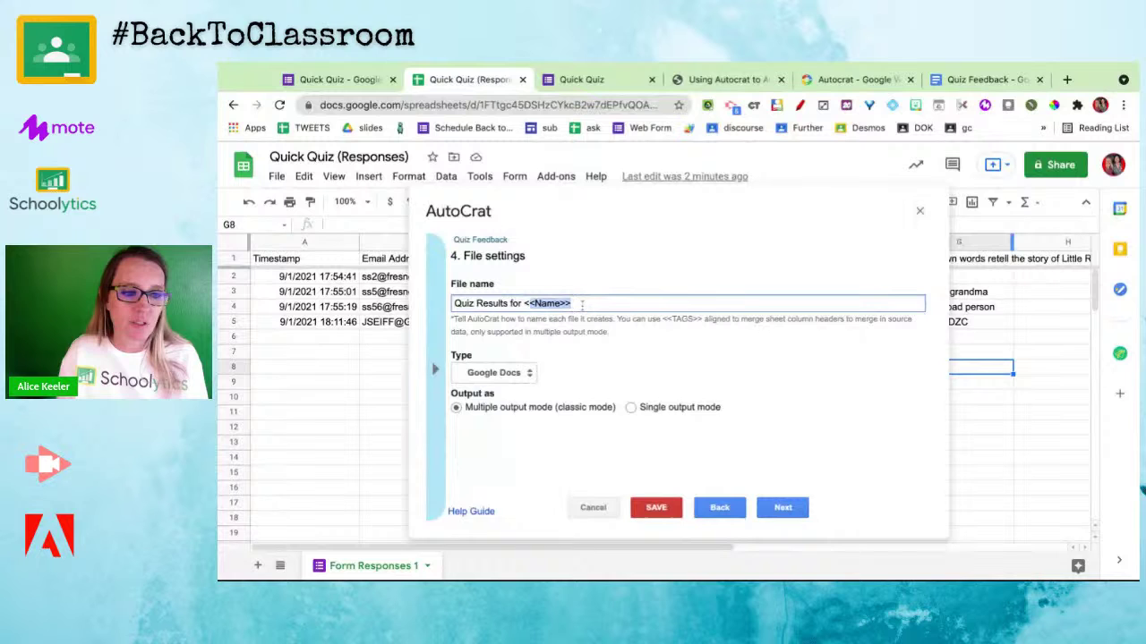
pyautogui.click(435, 369)
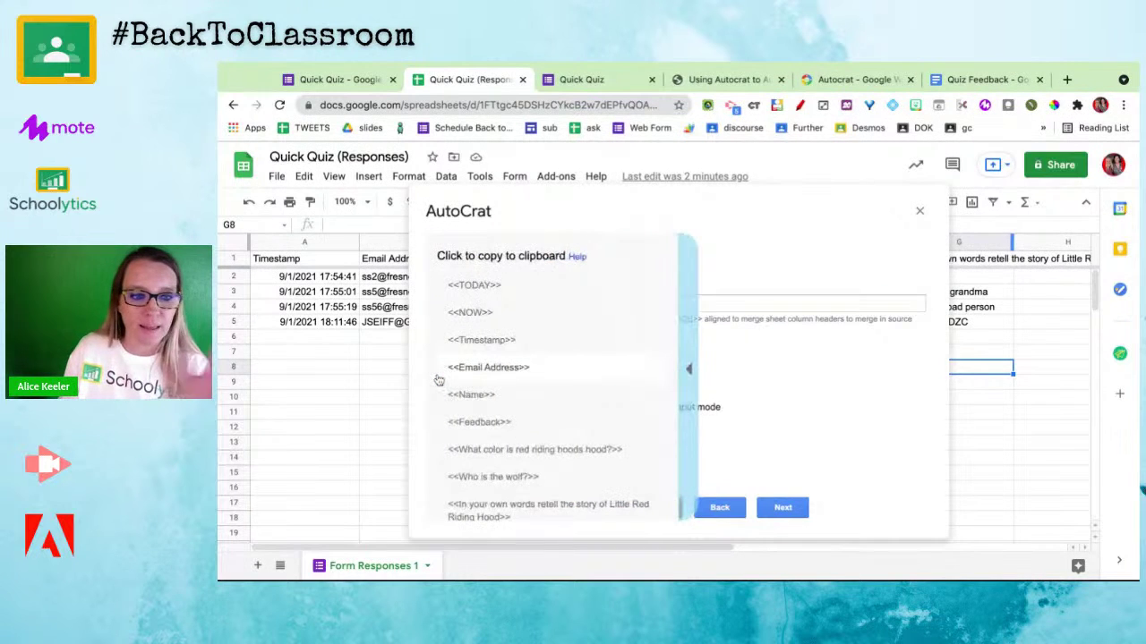
pyautogui.click(481, 422)
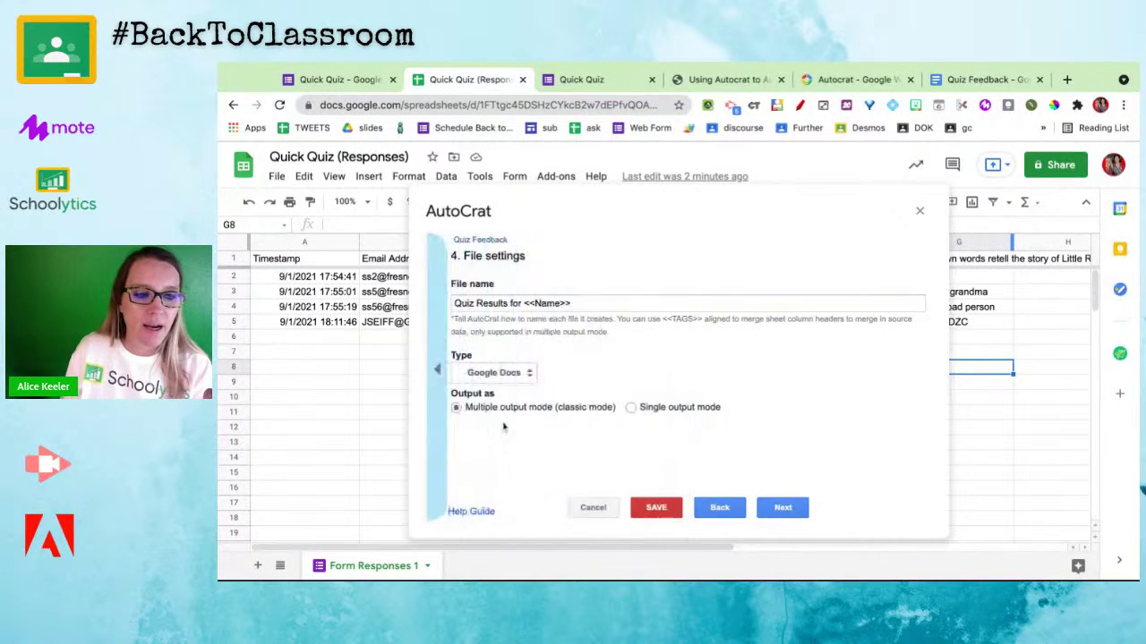
pyautogui.click(605, 304)
pyautogui.write('here ')
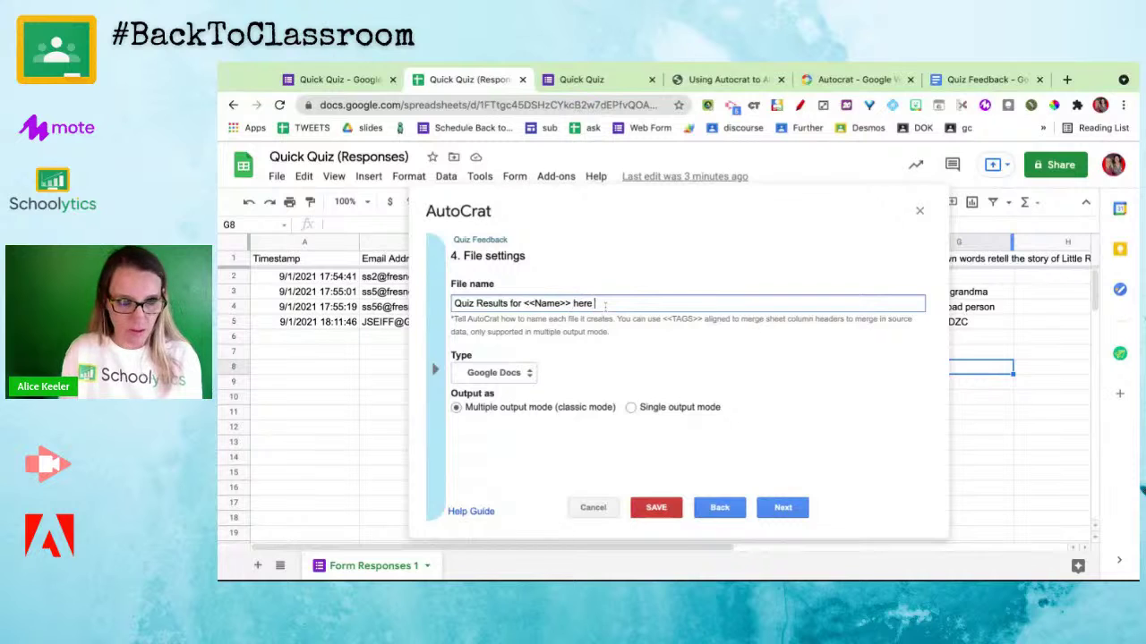
pyautogui.write('is your feedb')
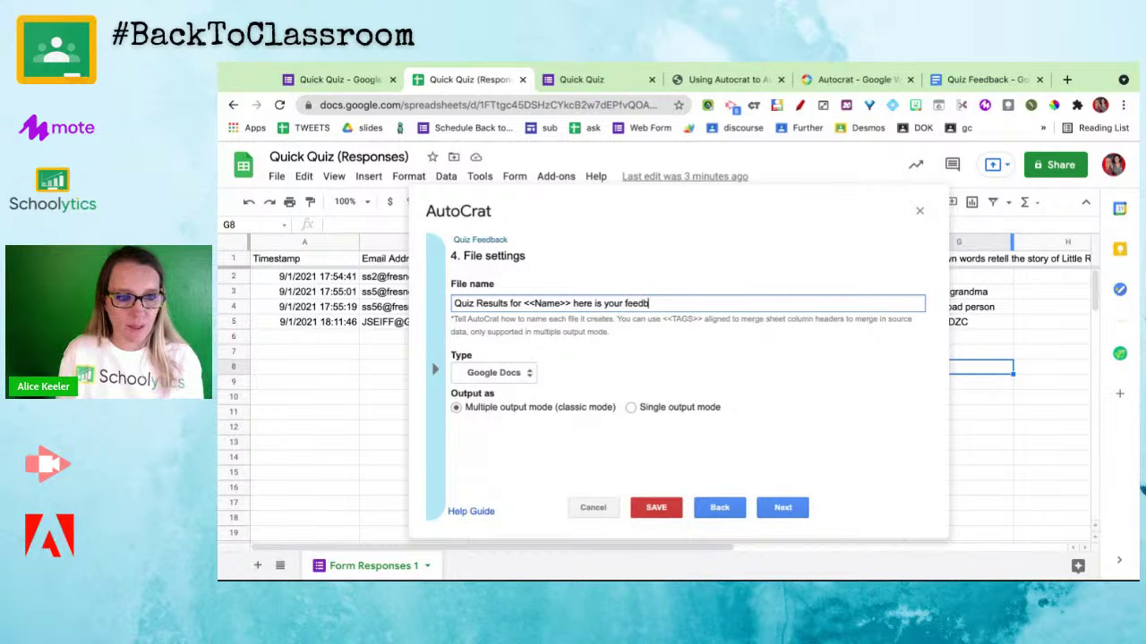
pyautogui.write('ack')
pyautogui.write('<<Feedback>>')
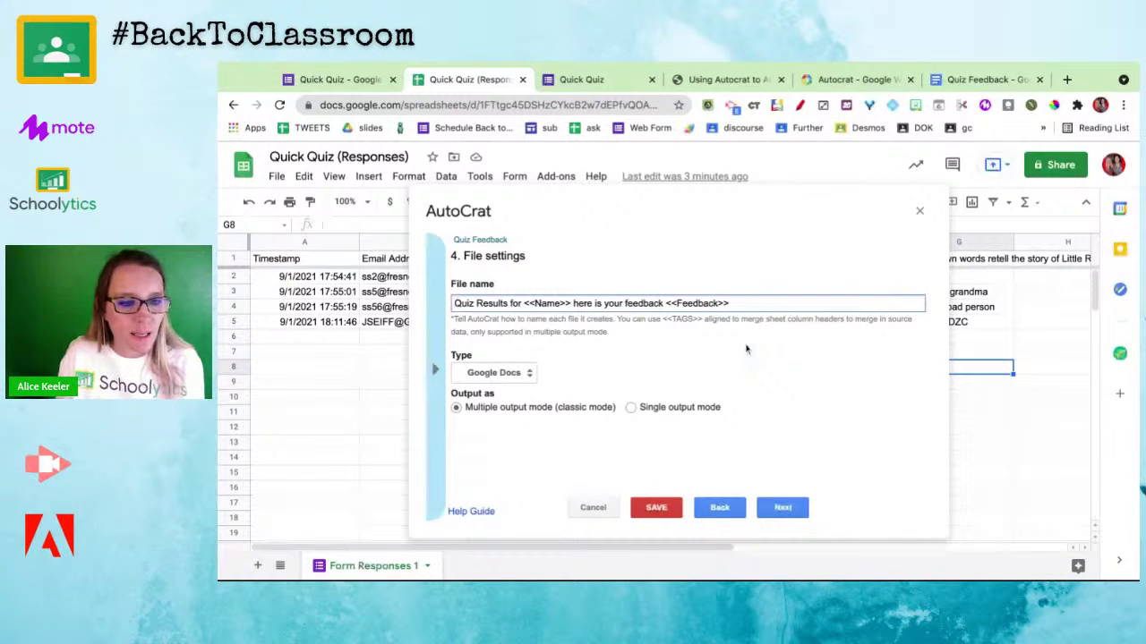
# Remove "here is your feedback <<Feedback>>" from the end of the file name.
pyautogui.hotkey('alt', 'BackSpace')
pyautogui.hotkey('alt', 'BackSpace')
pyautogui.hotkey('alt', 'BackSpace')
pyautogui.hotkey('alt', 'BackSpace')
pyautogui.hotkey('alt', 'BackSpace')
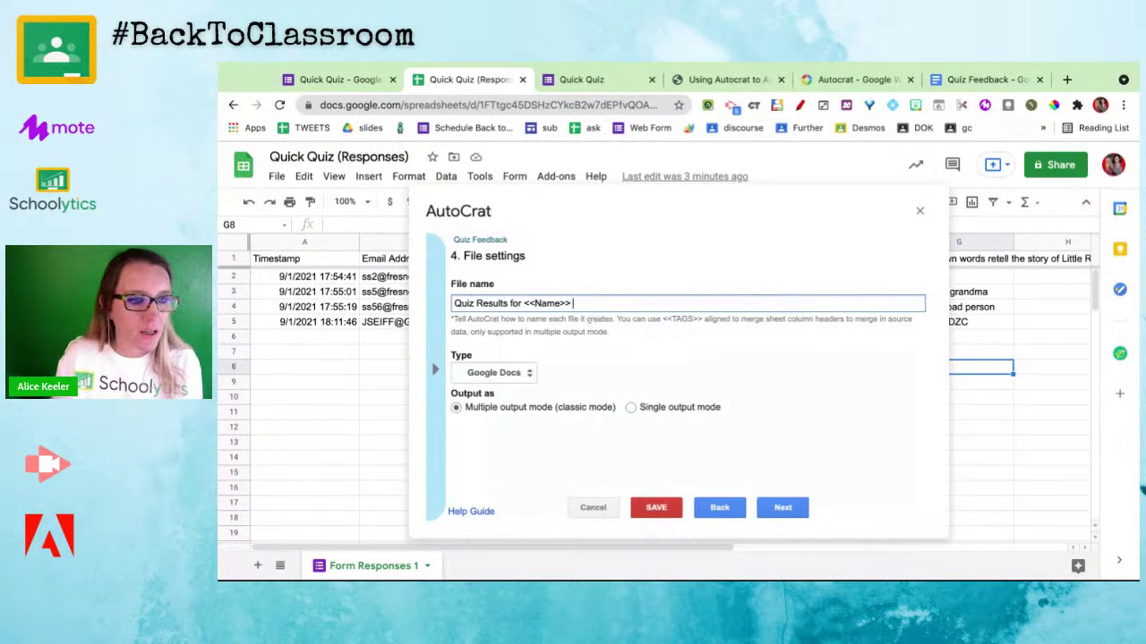
# Keep Google Docs as the output type and continue to the destination folder settings.
pyautogui.click(524, 375)
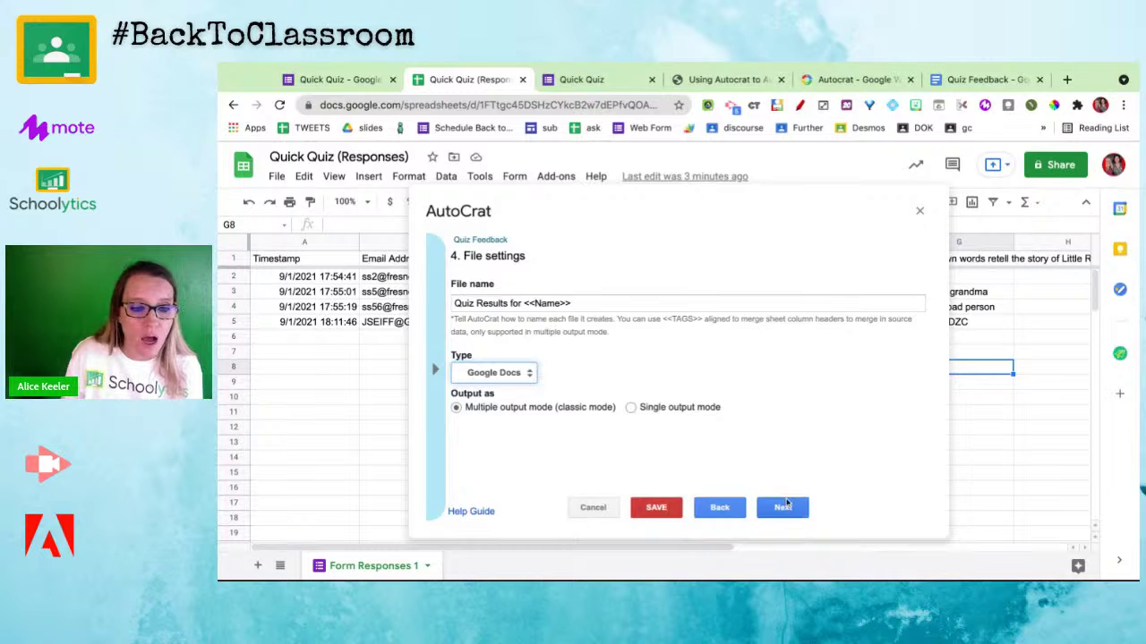
pyautogui.click(790, 514)
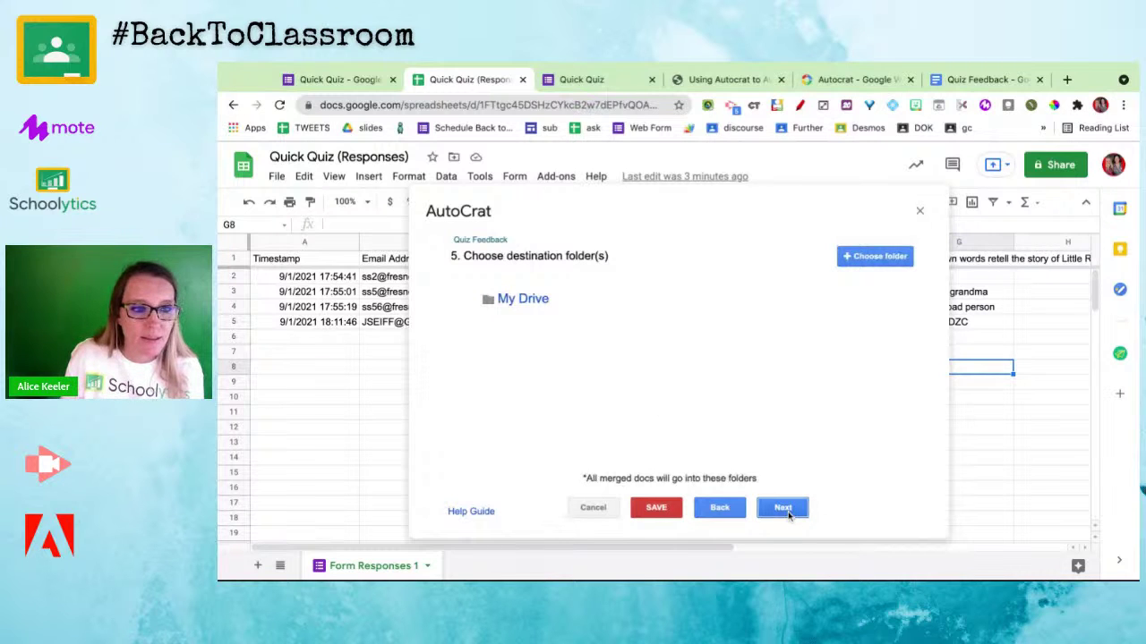
# Search Drive for the folder "delete" and add the first match as a destination folder for the merged docs.
pyautogui.click(884, 259)
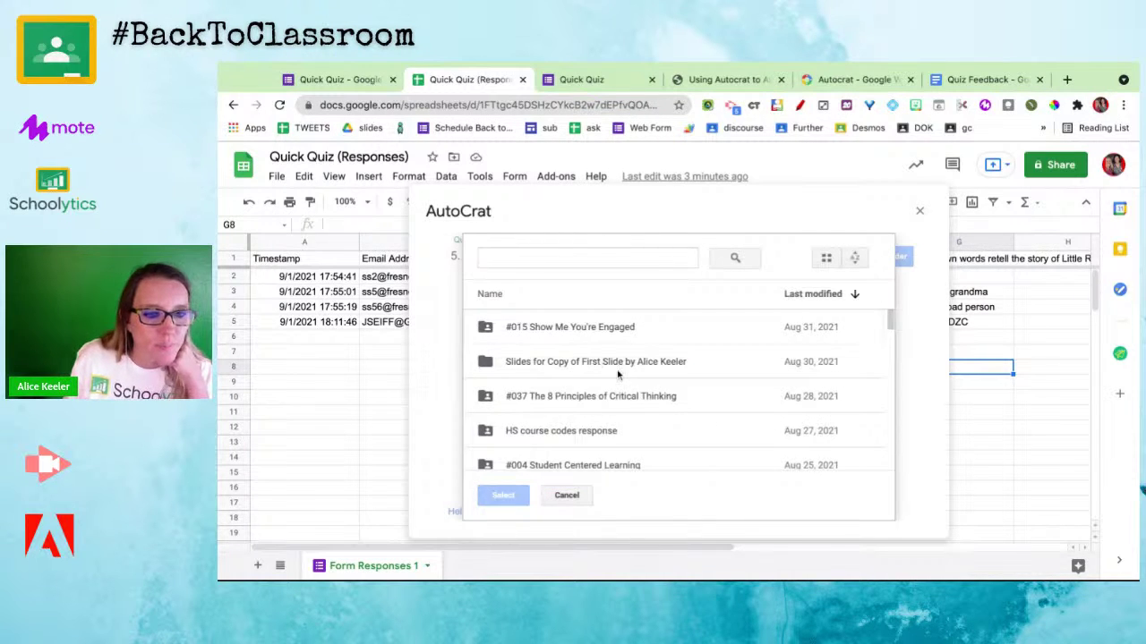
pyautogui.scroll(-1, 618, 375)
pyautogui.scroll(-1, 617, 376)
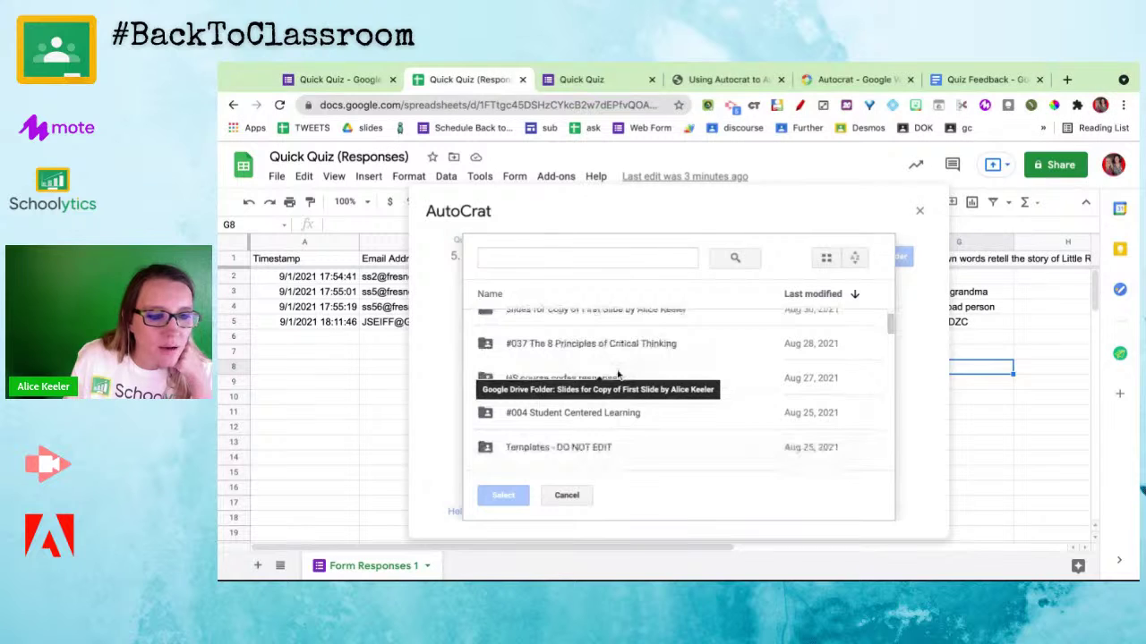
pyautogui.scroll(-3, 618, 376)
pyautogui.scroll(-2, 618, 376)
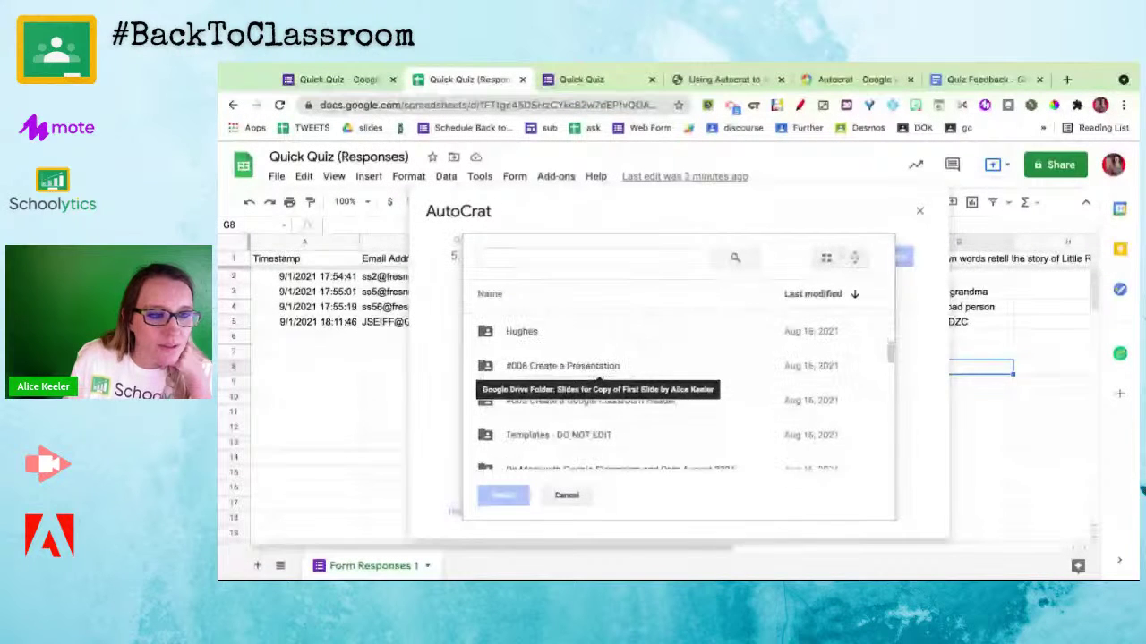
pyautogui.click(569, 258)
pyautogui.write('delet')
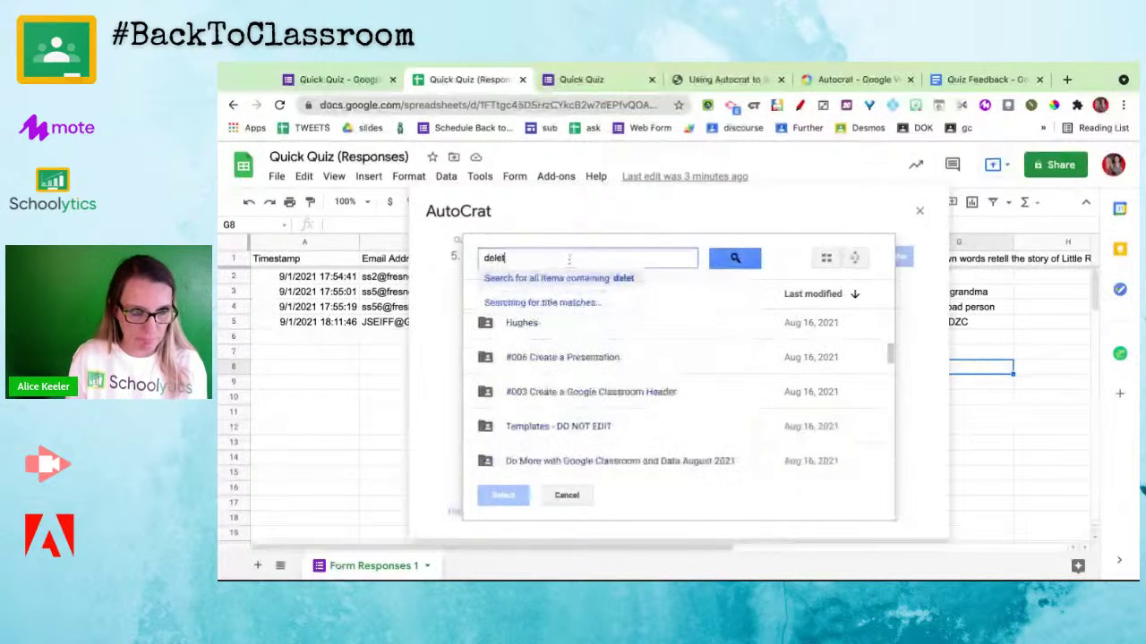
pyautogui.write('e')
pyautogui.press('Return')
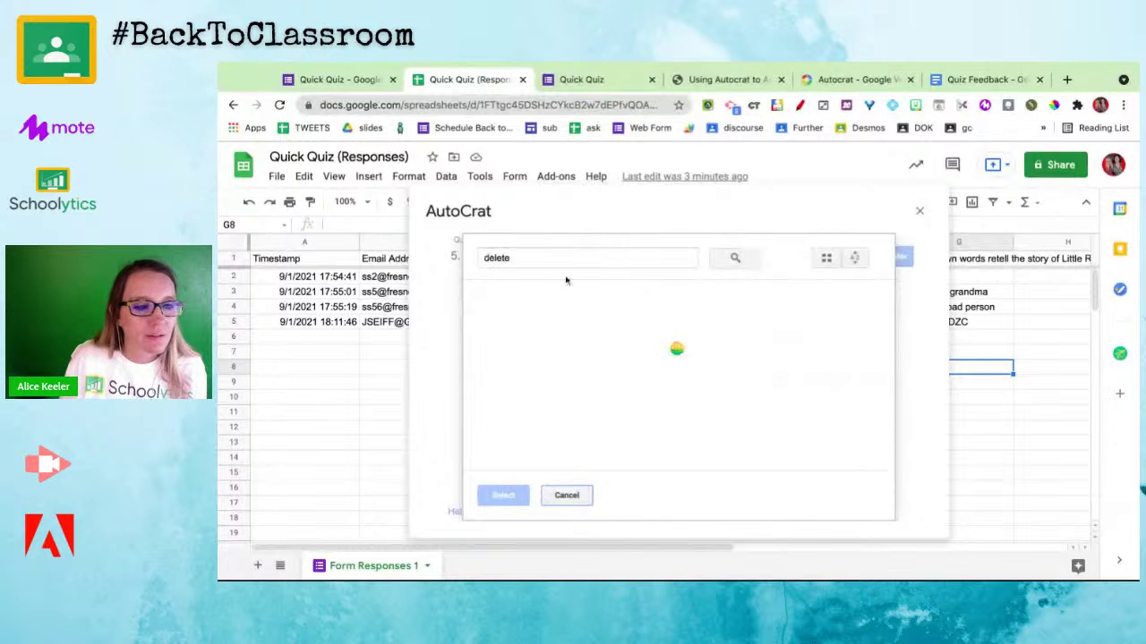
pyautogui.click(526, 329)
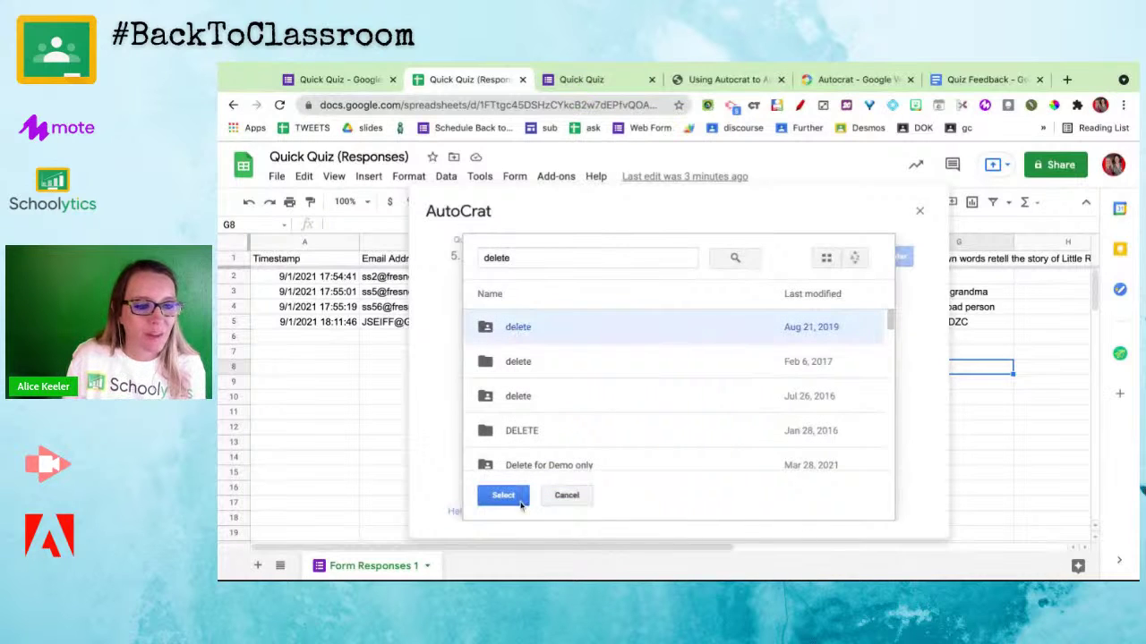
pyautogui.click(503, 496)
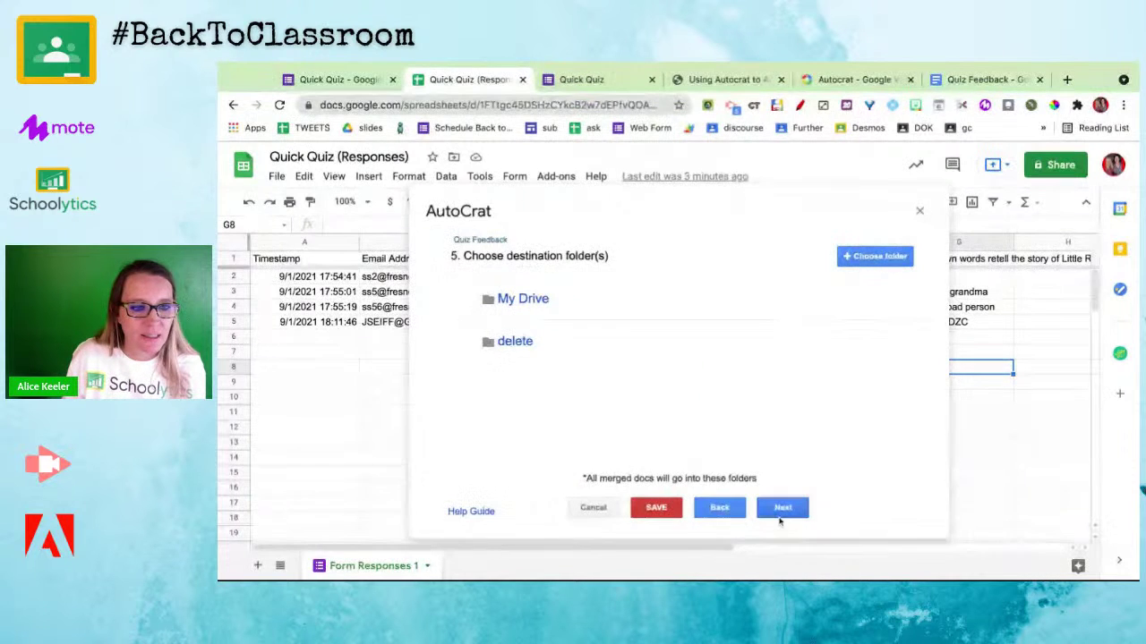
# Continue to the share and email settings, skipping the dynamic folder reference and the merge condition.
pyautogui.click(778, 507)
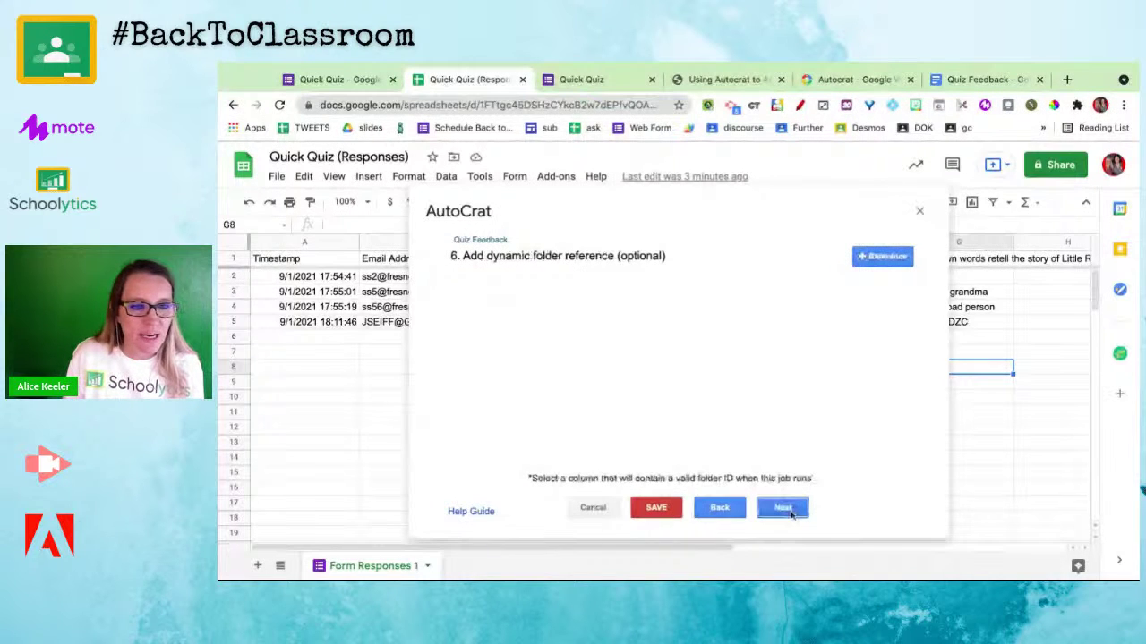
pyautogui.click(791, 512)
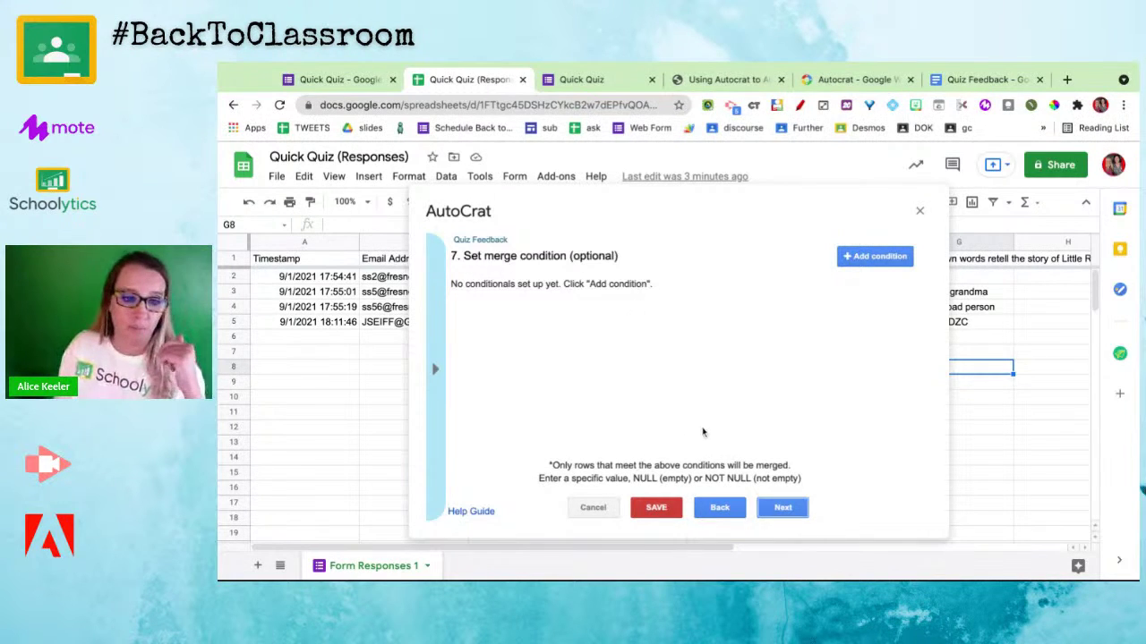
pyautogui.click(783, 508)
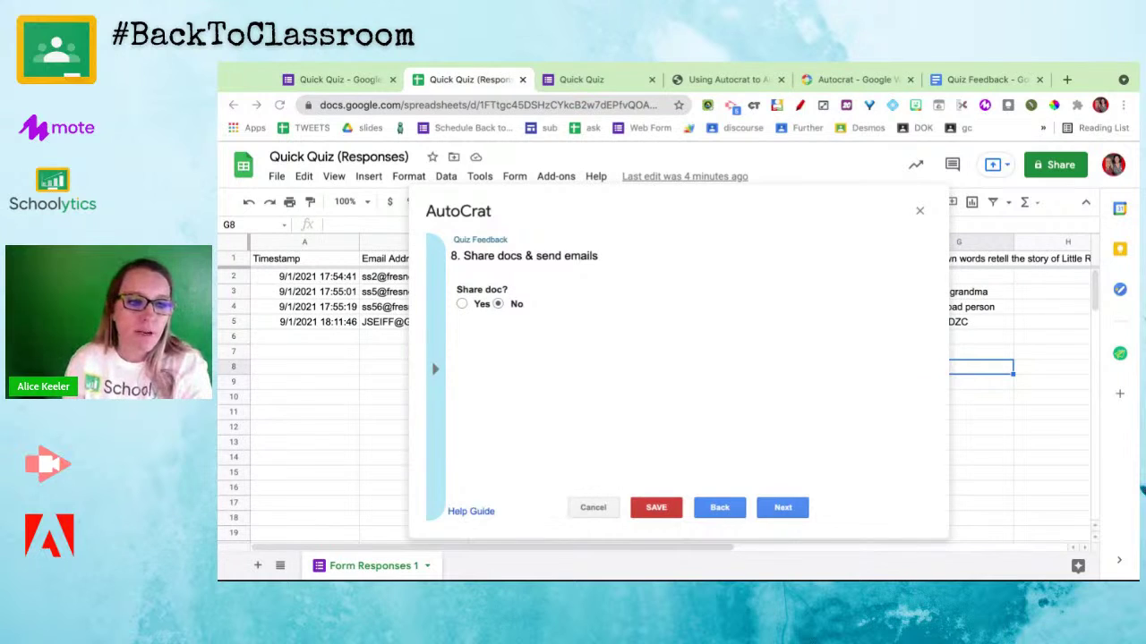
# Turn on doc sharing as an editable doc and disallow collaborators to re-share.
pyautogui.click(462, 303)
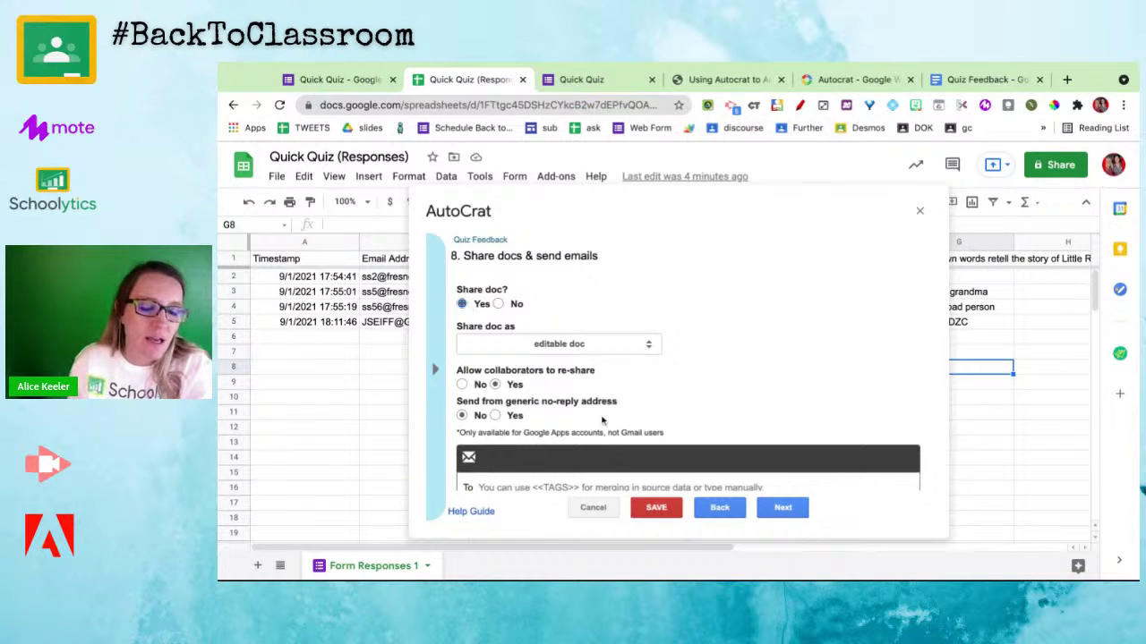
pyautogui.click(636, 348)
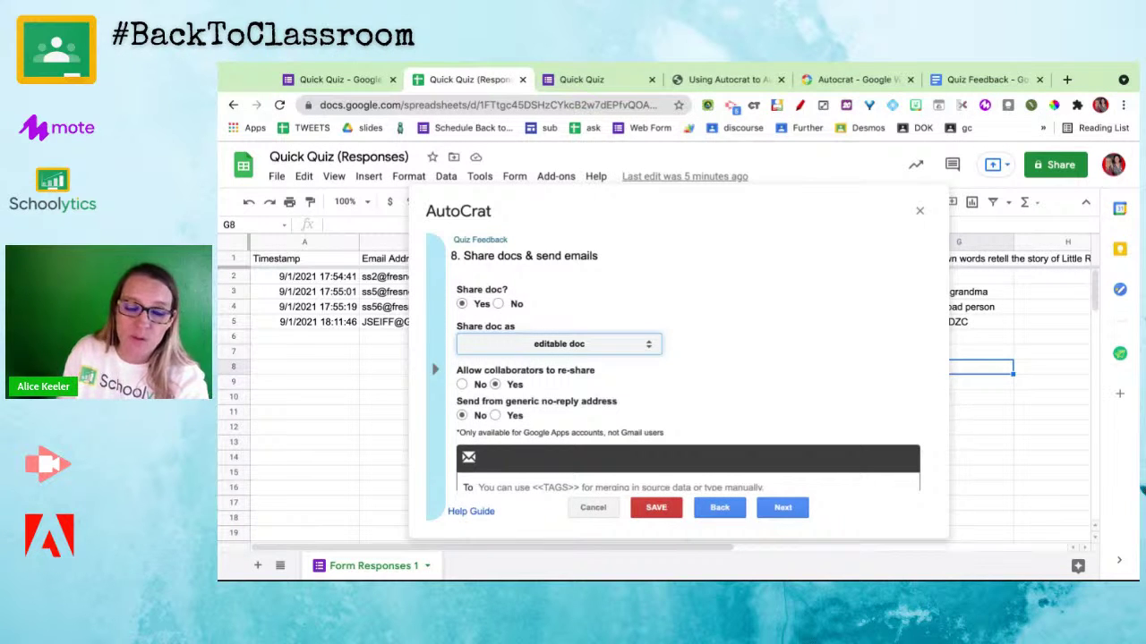
pyautogui.scroll(-1, 550, 403)
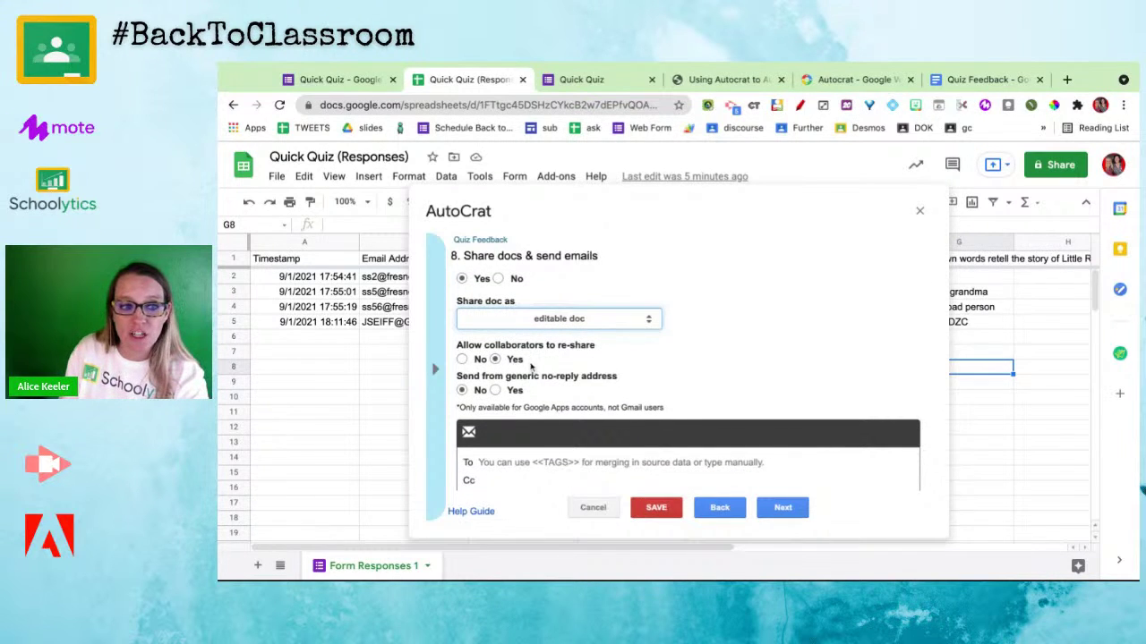
pyautogui.click(463, 359)
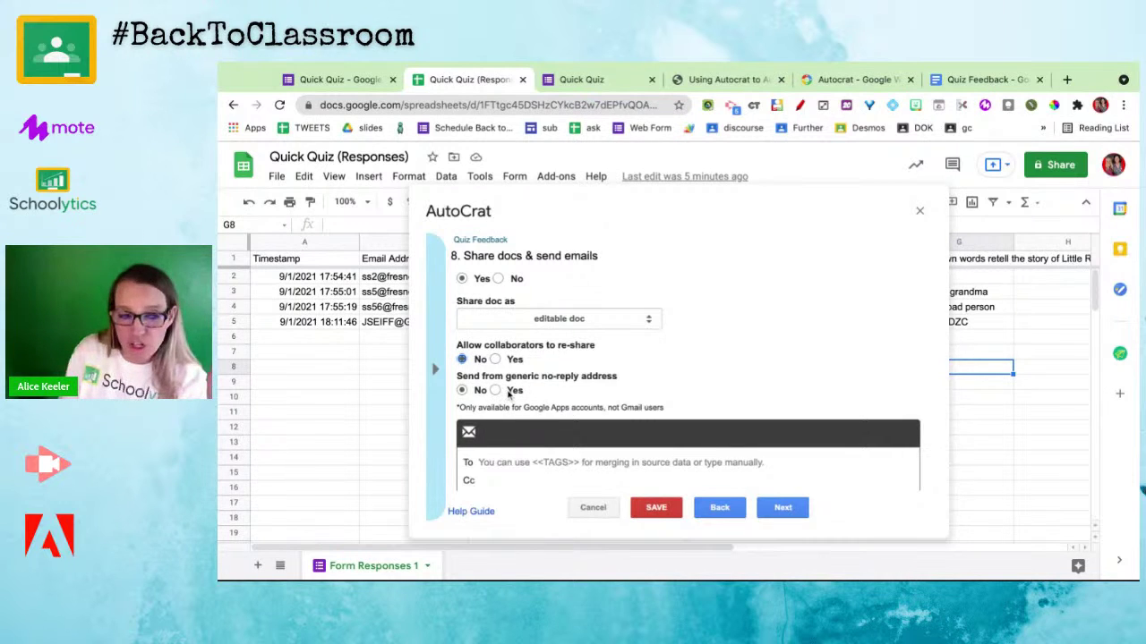
# Address the merge email to the <<Email Address>> tag in the To field of the share settings.
pyautogui.scroll(-3, 508, 395)
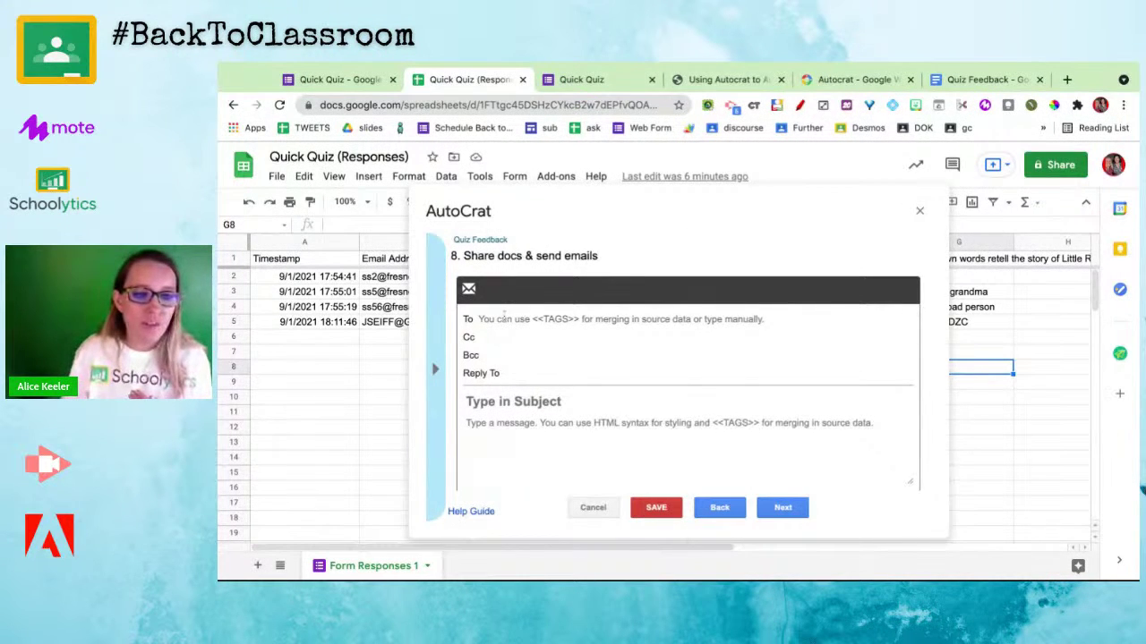
pyautogui.click(436, 368)
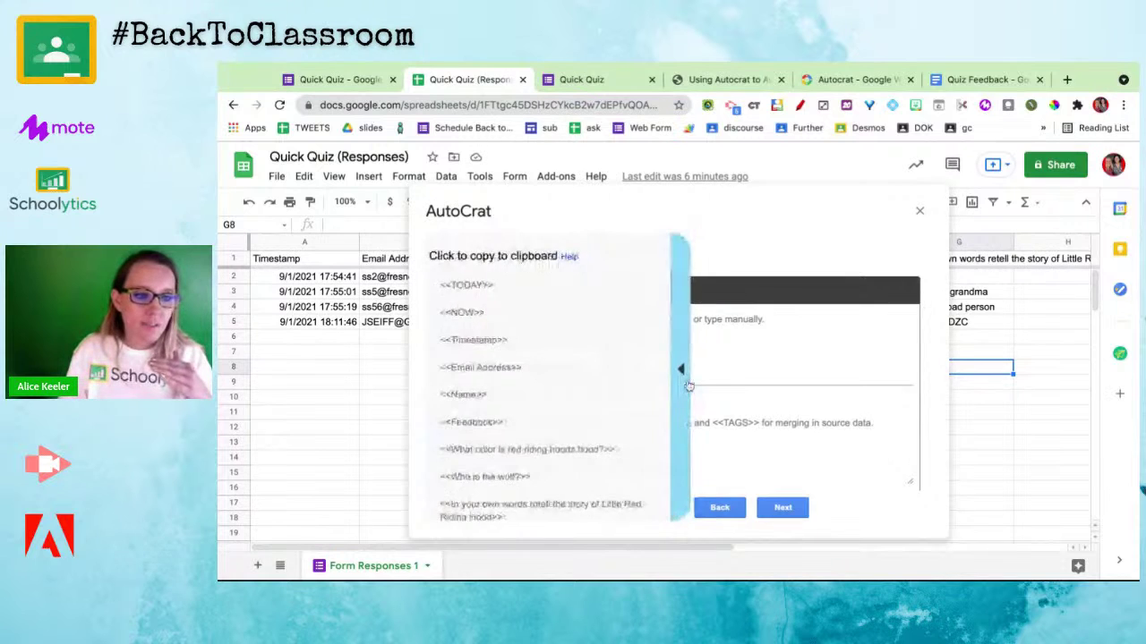
pyautogui.click(688, 387)
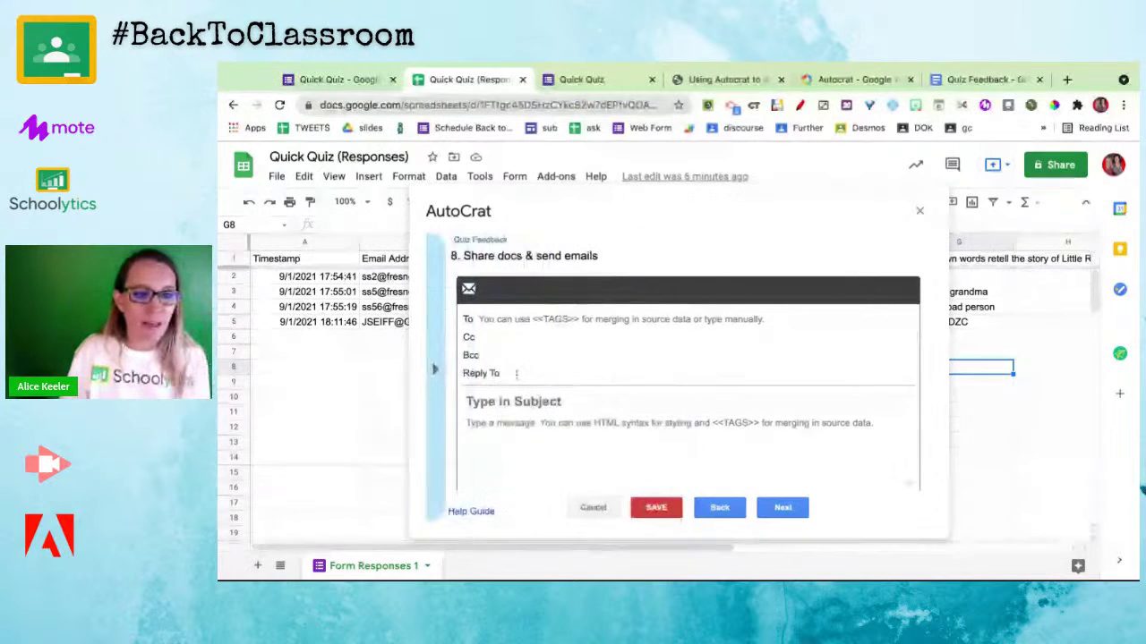
pyautogui.moveTo(436, 374)
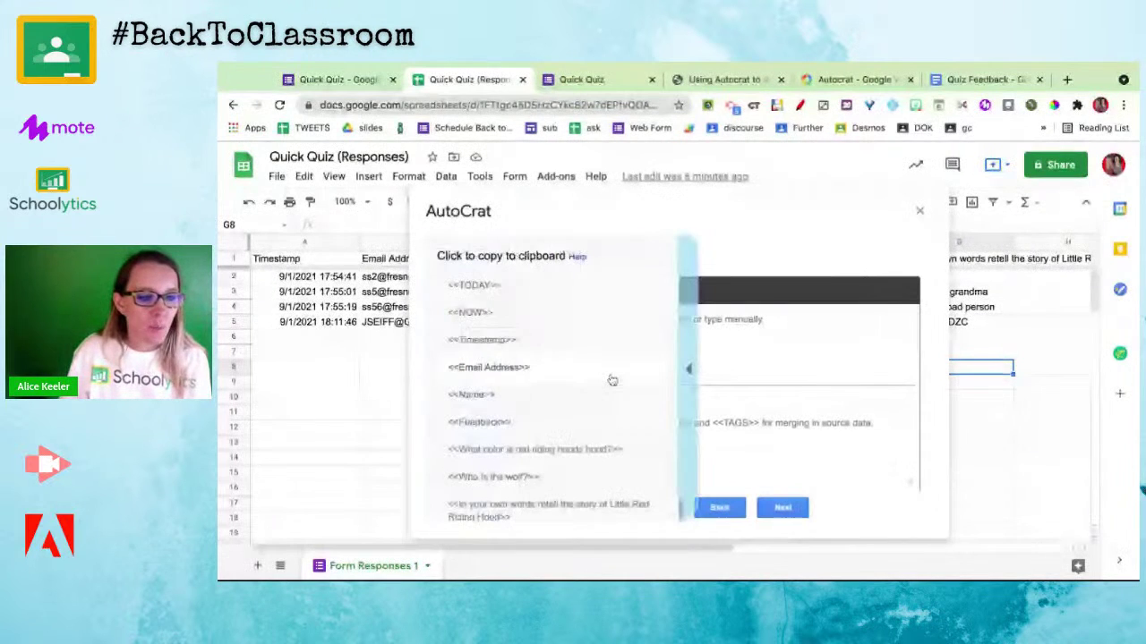
pyautogui.click(555, 380)
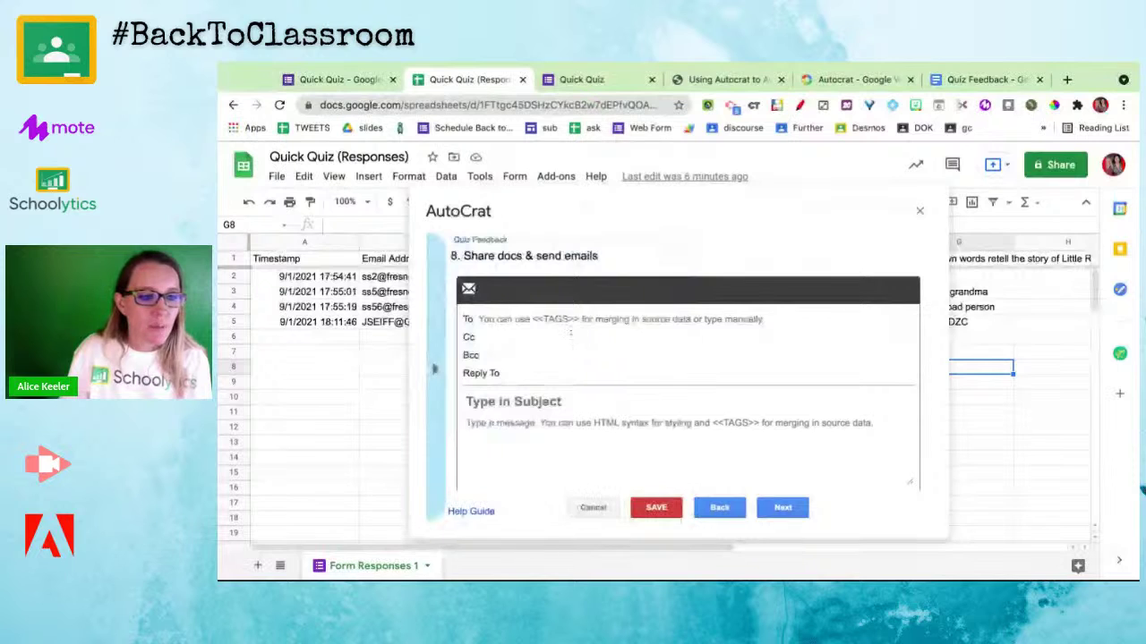
pyautogui.click(573, 319)
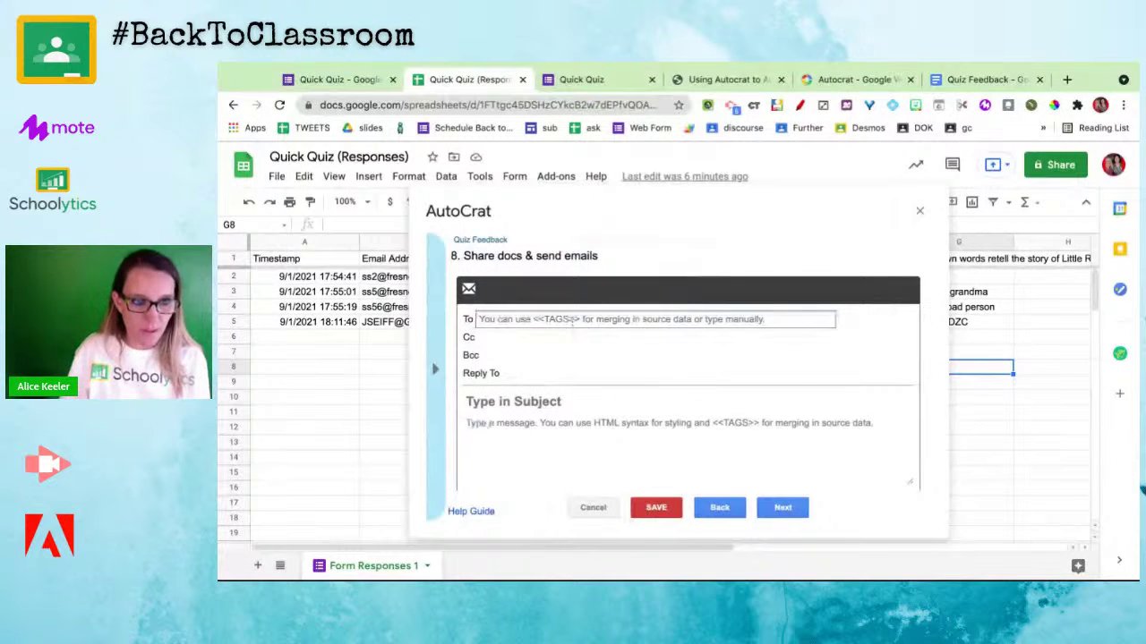
pyautogui.write('<<Email Address>>')
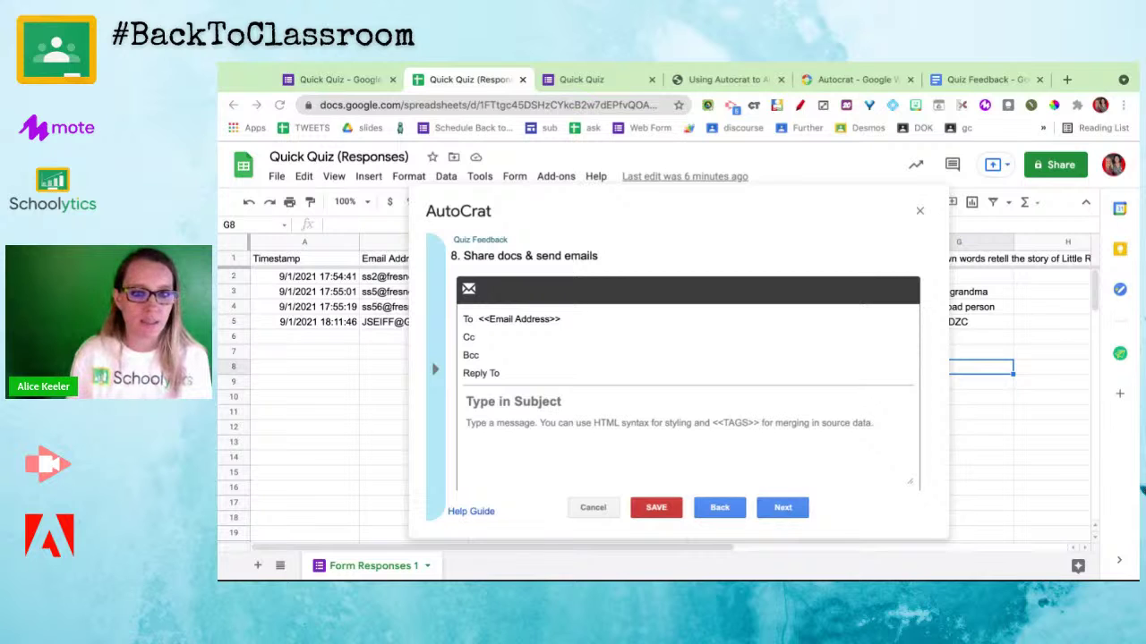
pyautogui.click(589, 331)
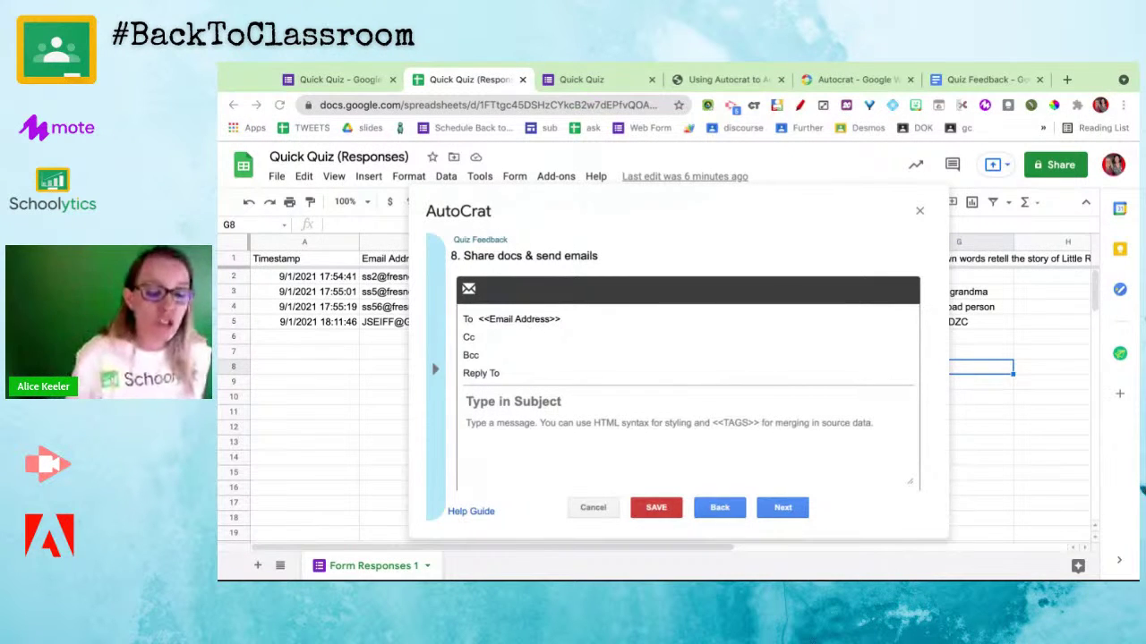
pyautogui.click(542, 320)
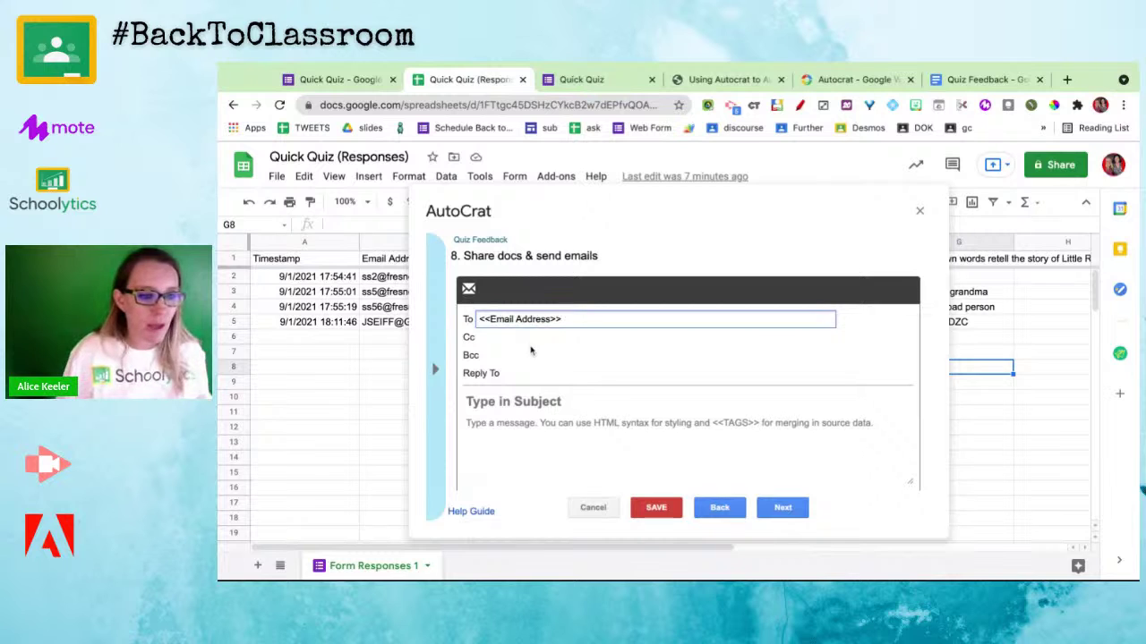
# Set the email subject to "<<Name>> Here is your feedback", using the copied name tag.
pyautogui.click(530, 378)
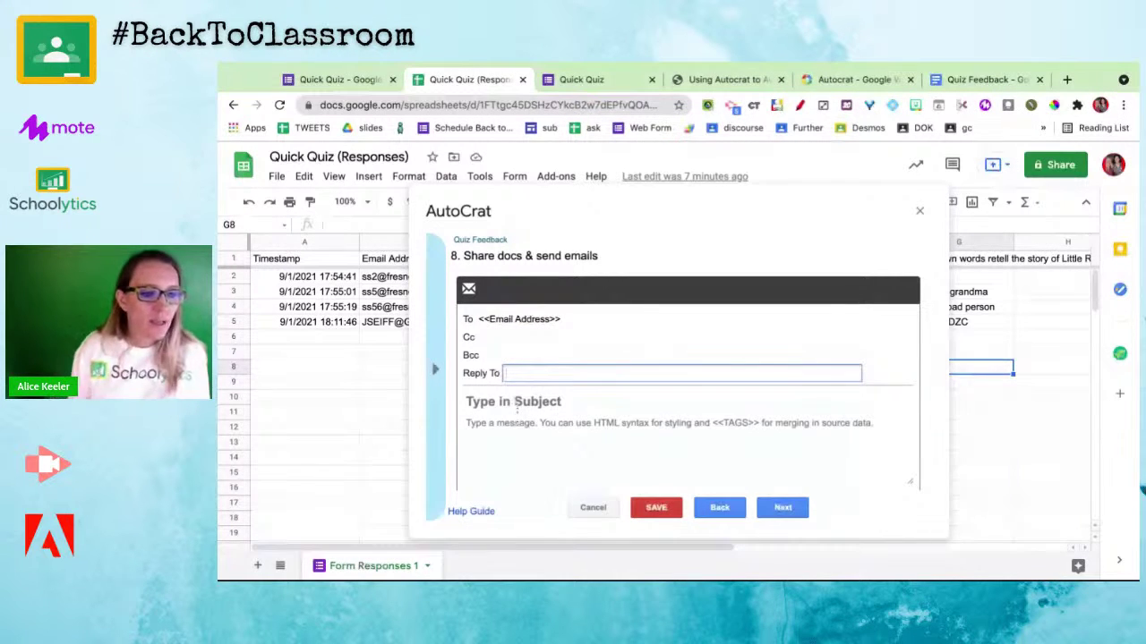
pyautogui.click(516, 404)
pyautogui.write('H')
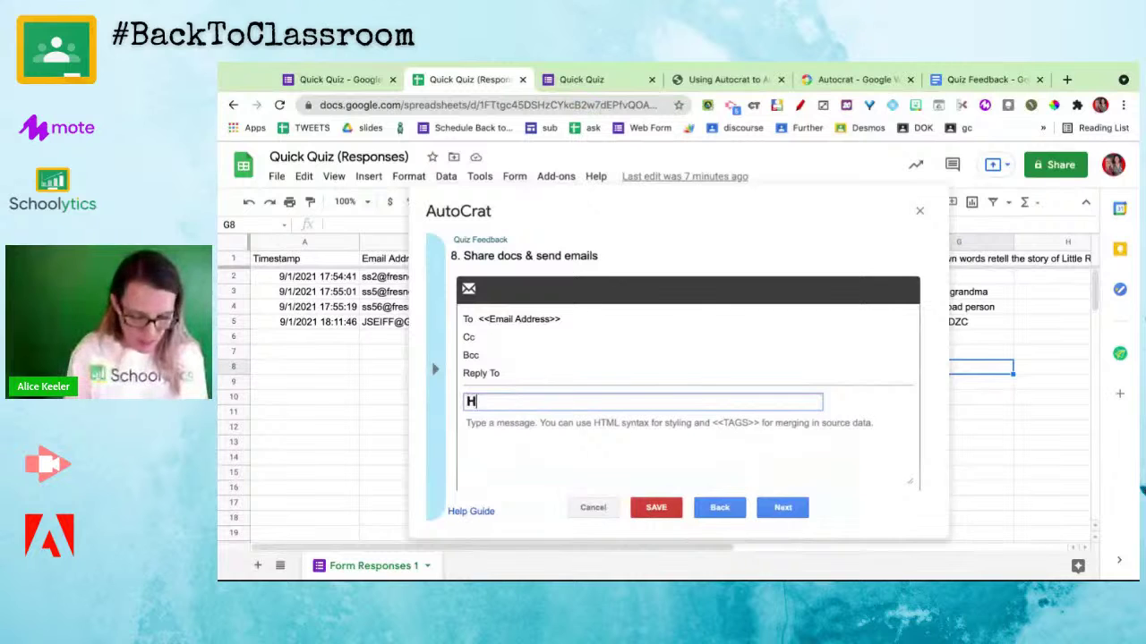
pyautogui.write('ere is your')
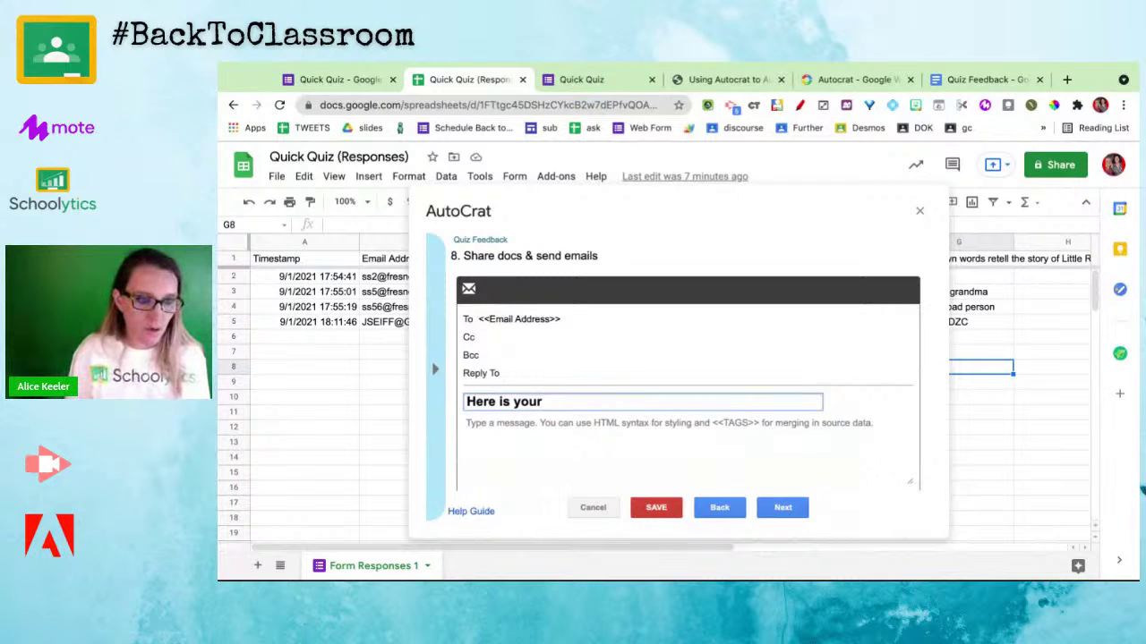
pyautogui.write(' feedback')
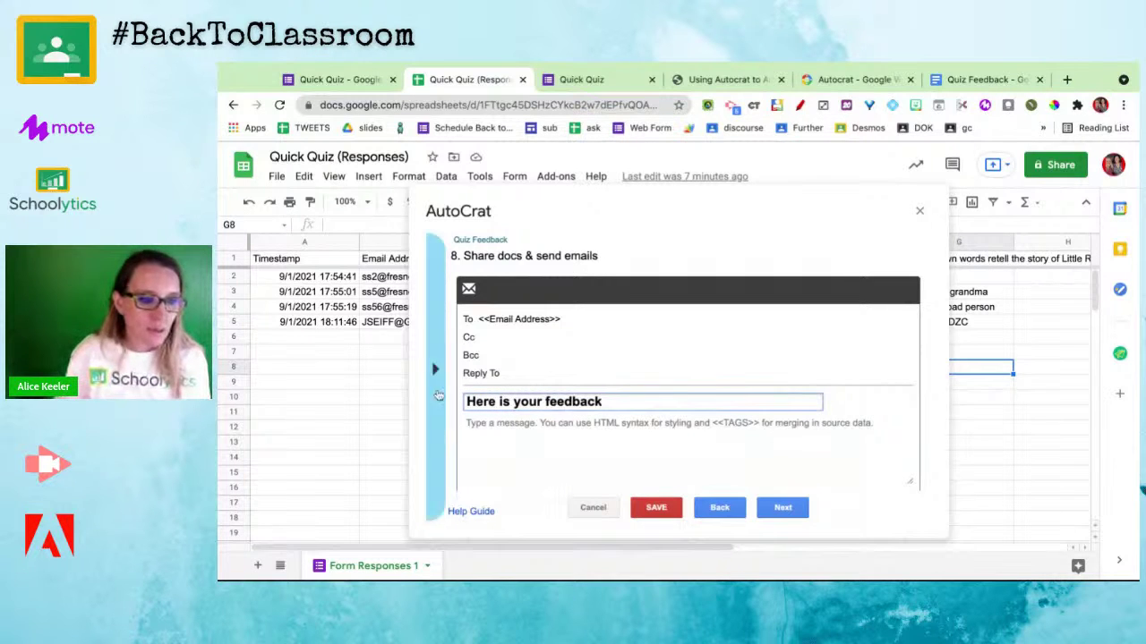
pyautogui.click(431, 376)
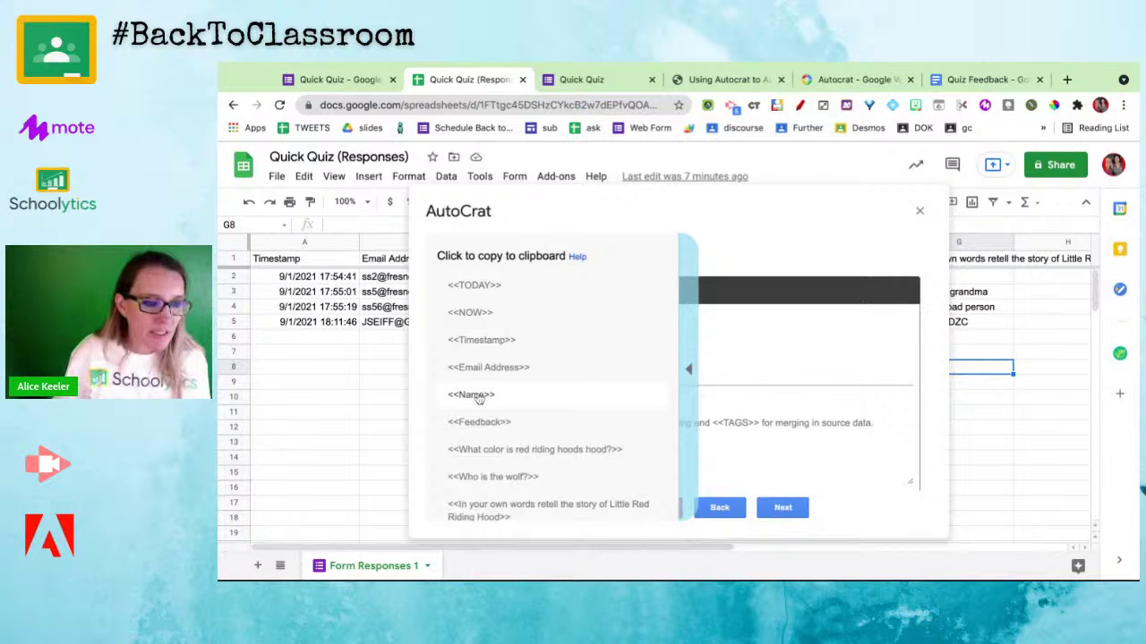
pyautogui.click(478, 397)
pyautogui.click(466, 402)
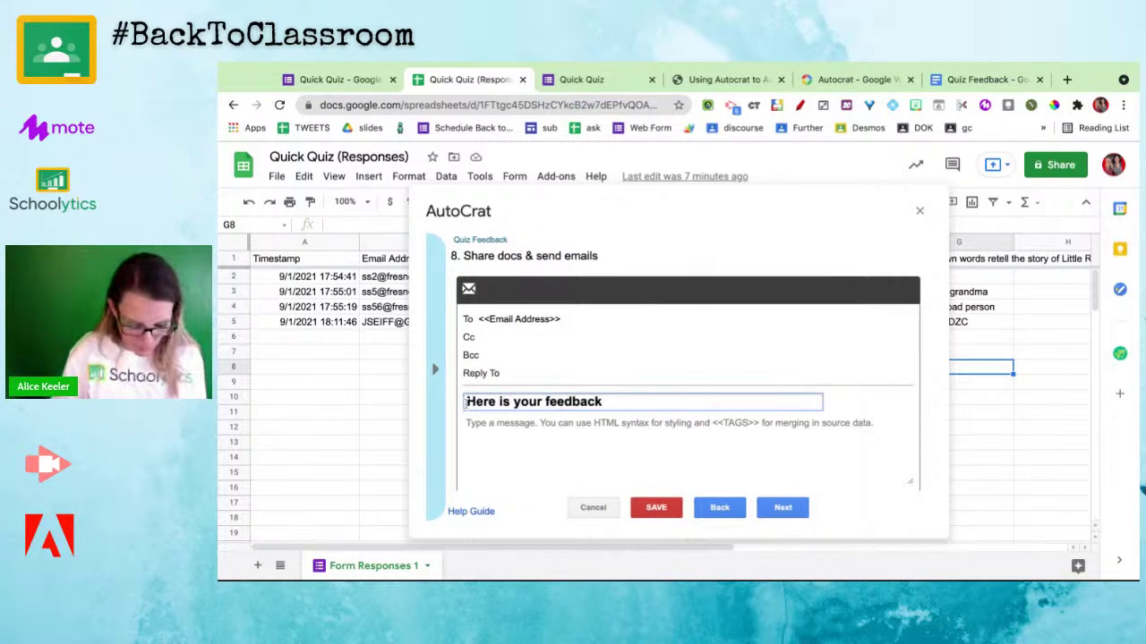
pyautogui.write('<<Name>>')
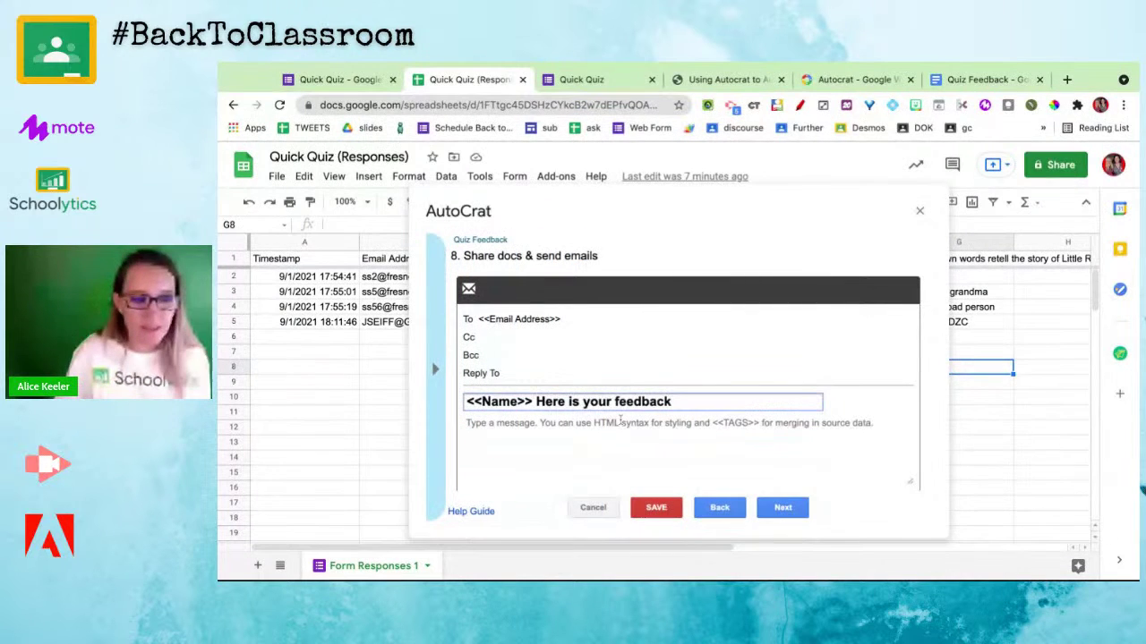
# Begin the email message with "Hello <<Name>>, I have given you feedback in the Google Doc.".
pyautogui.click(602, 452)
pyautogui.write('Hello')
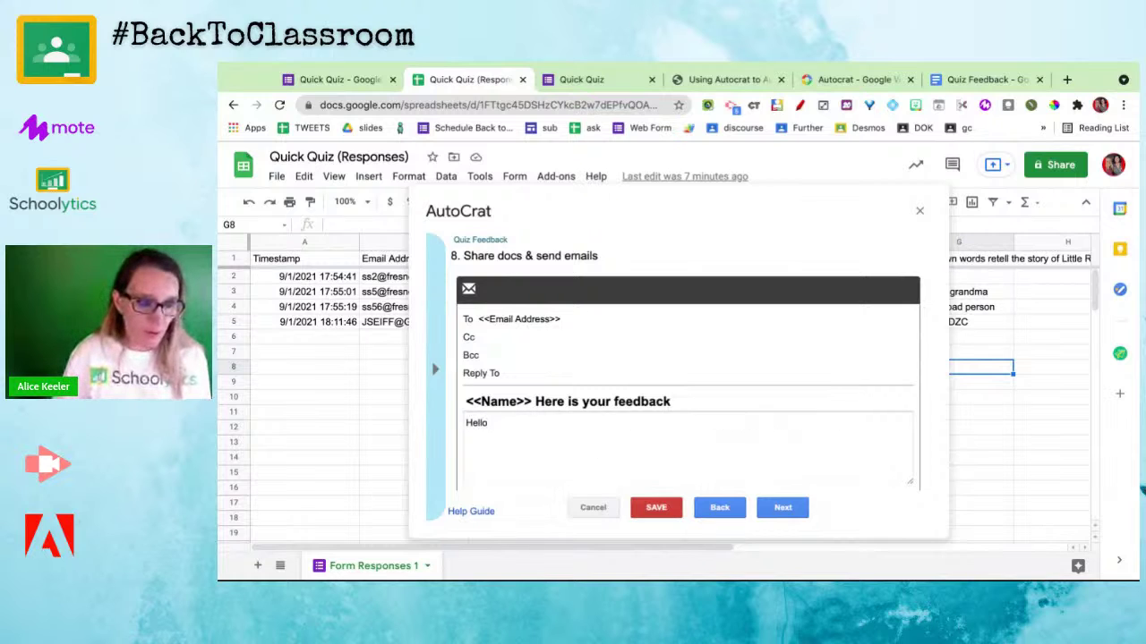
pyautogui.write('<<Name>>')
pyautogui.write(', ')
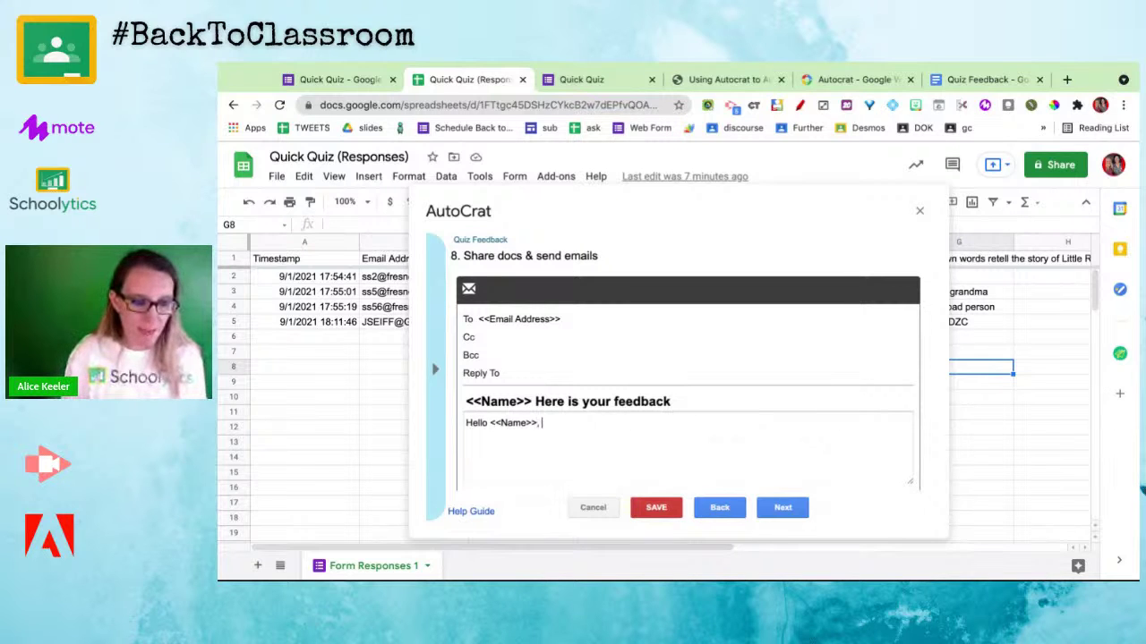
pyautogui.write('I have given you feed')
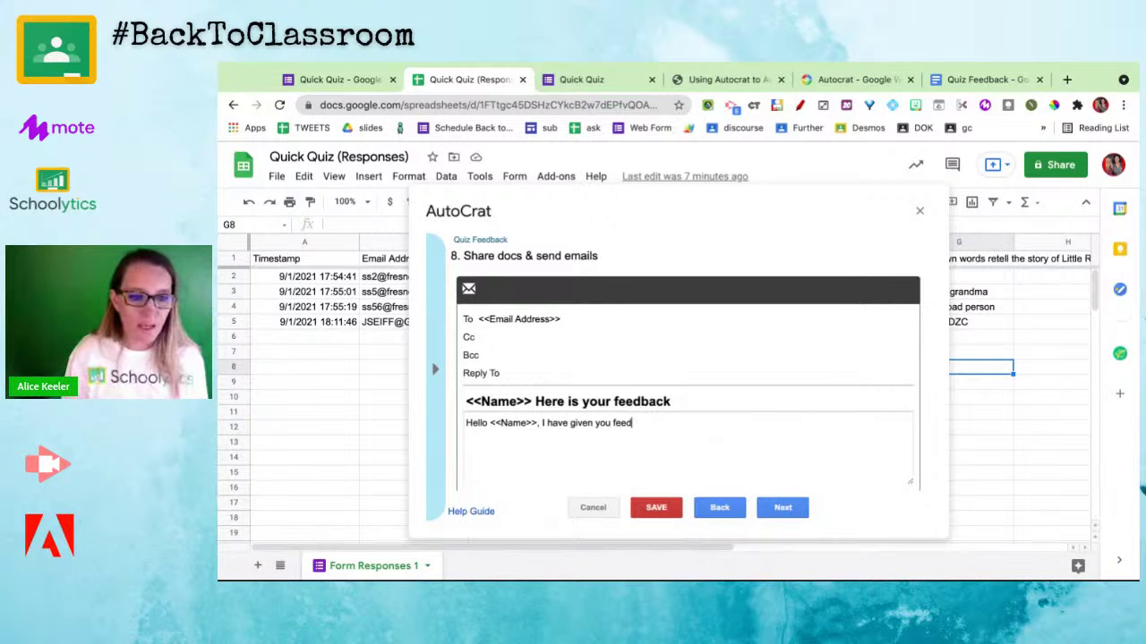
pyautogui.write('back in the Google Doc.')
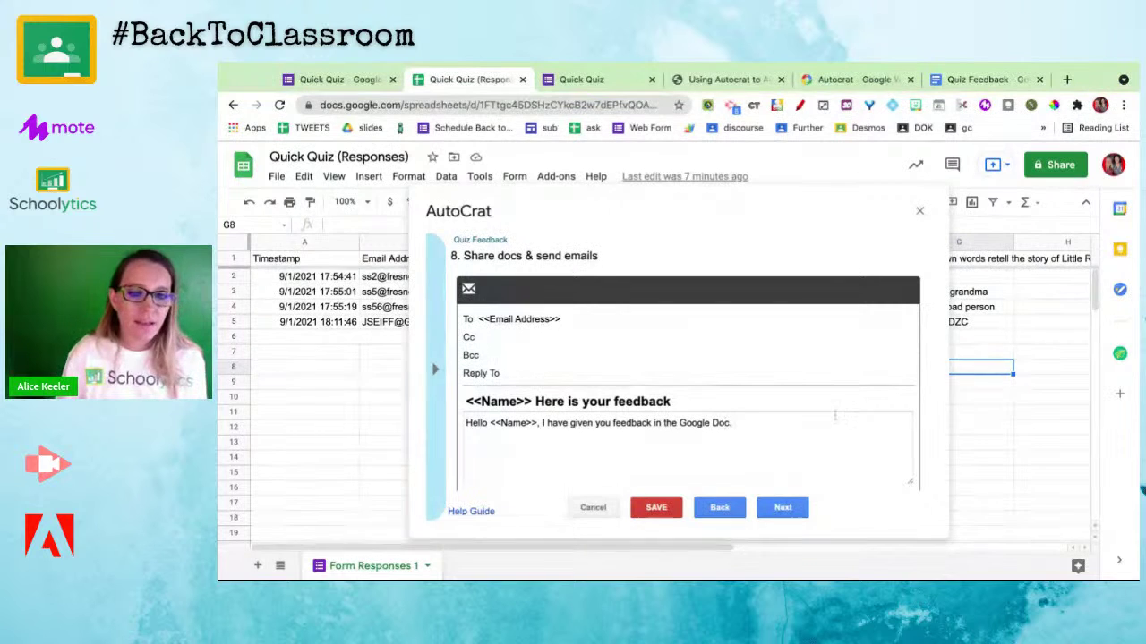
pyautogui.click(989, 414)
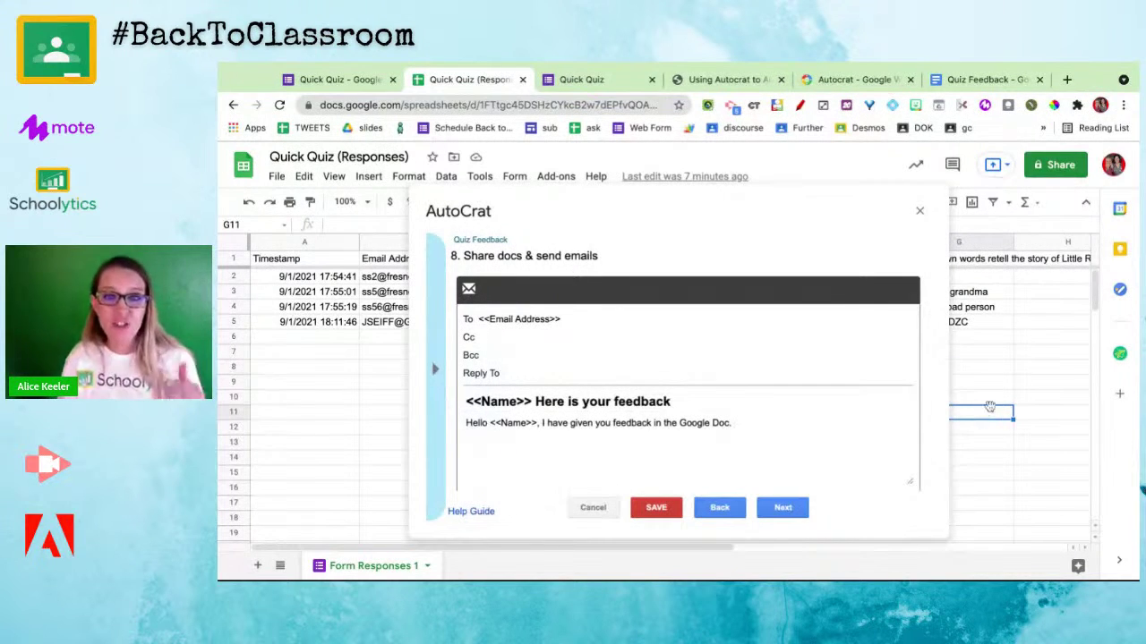
# Add a new paragraph "Here is your feedback" to the message, with the <<Feedback>> tag on the line below.
pyautogui.click(755, 418)
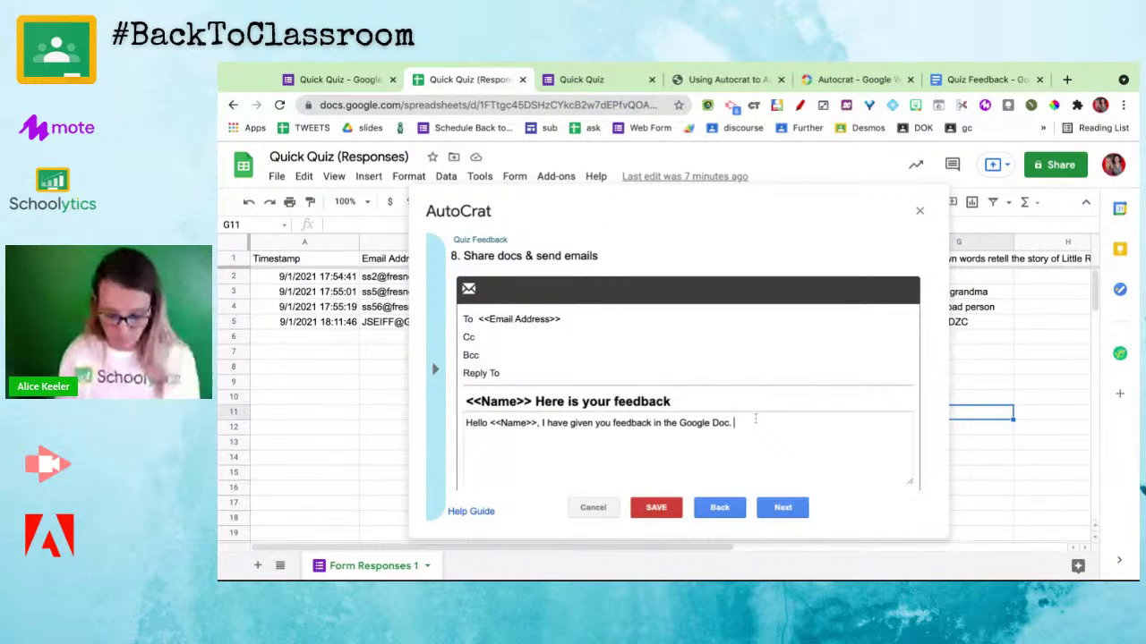
pyautogui.press('Return')
pyautogui.write('Here is')
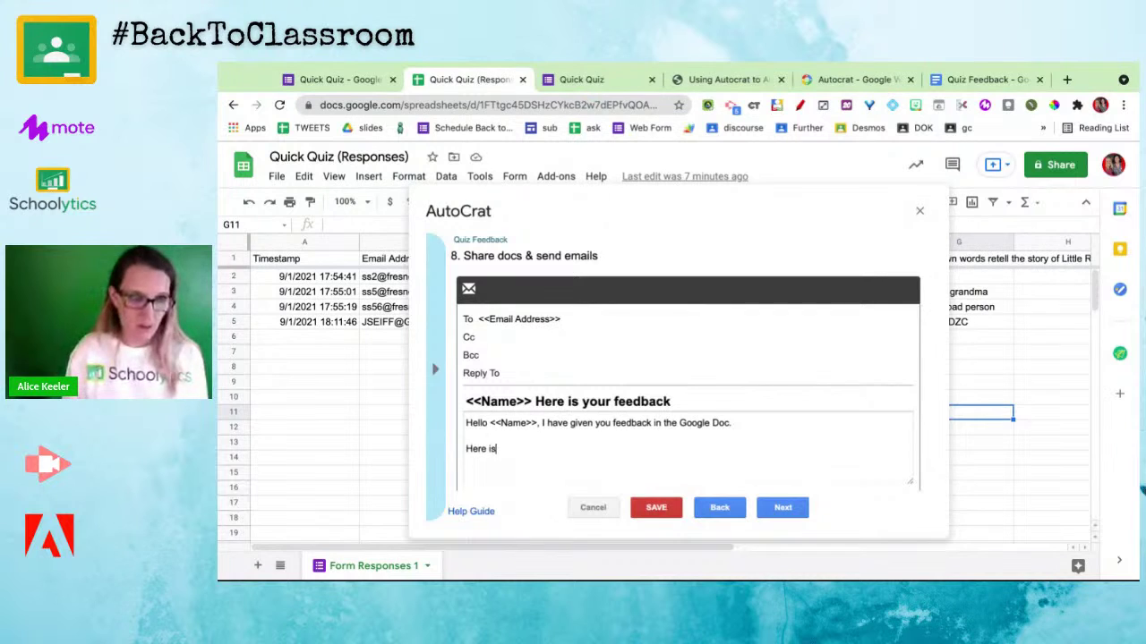
pyautogui.write(' your feedback')
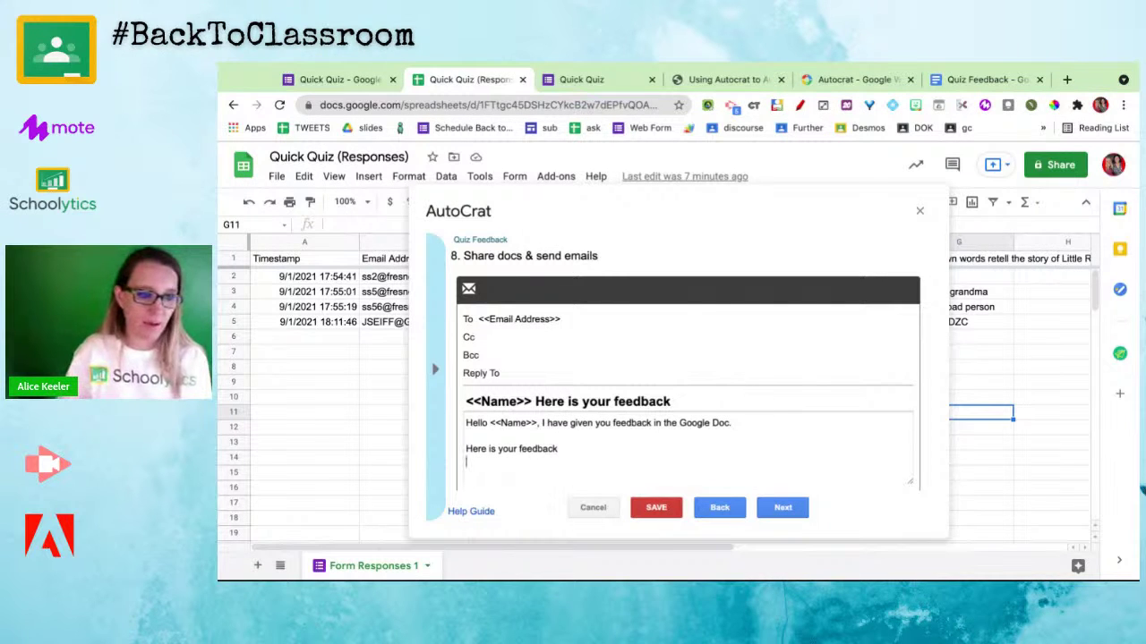
pyautogui.click(437, 371)
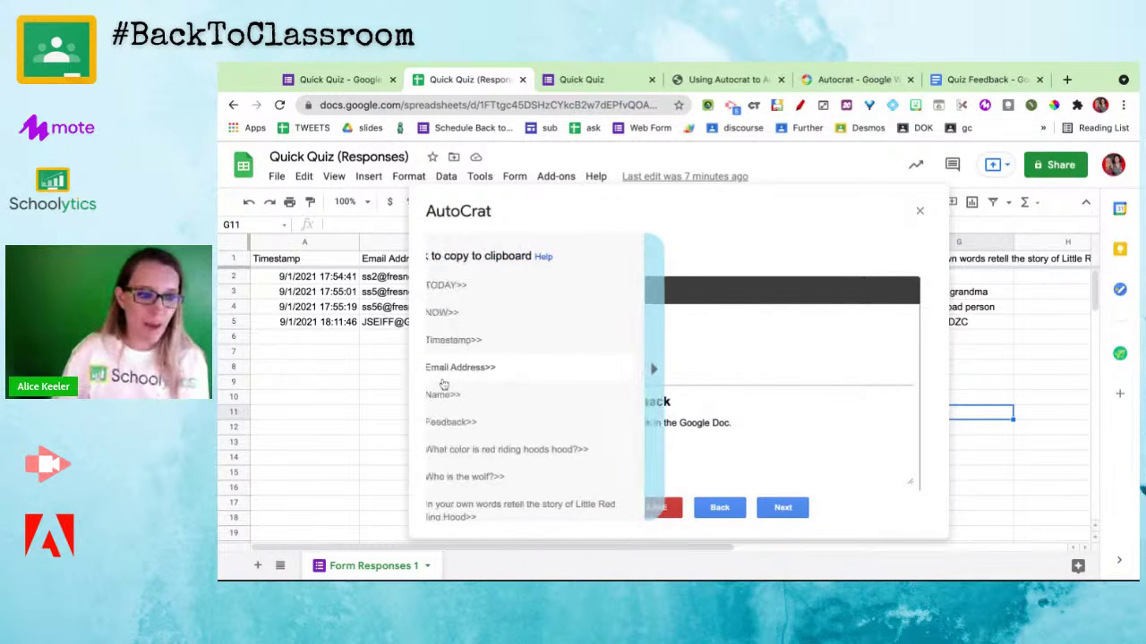
pyautogui.click(498, 427)
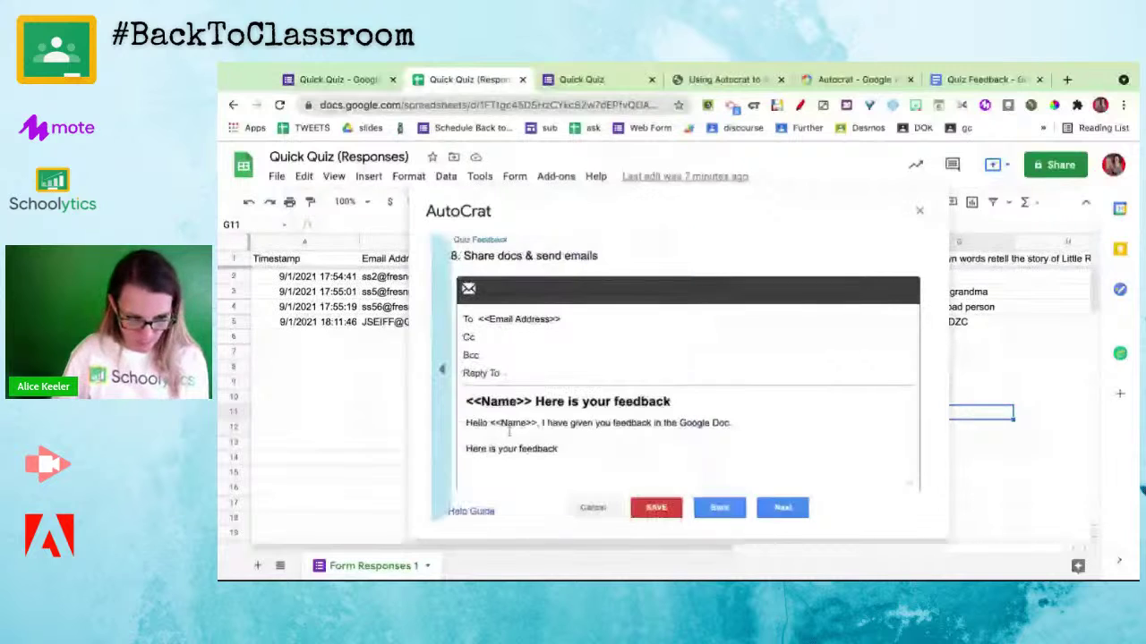
pyautogui.press('Return')
pyautogui.write('<<Feedback>>')
# End the email message with a separate paragraph reading "Please open the Google Doc and update your answers.".
pyautogui.press('Return')
pyautogui.press('Return')
pyautogui.write('Please ')
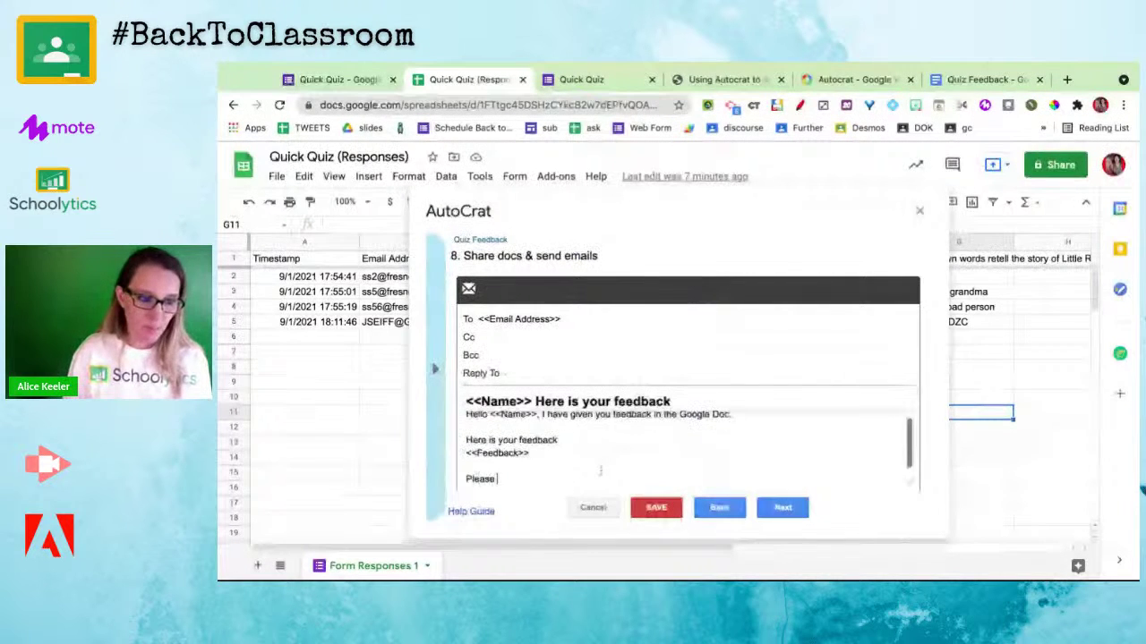
pyautogui.write('open the Google Doc')
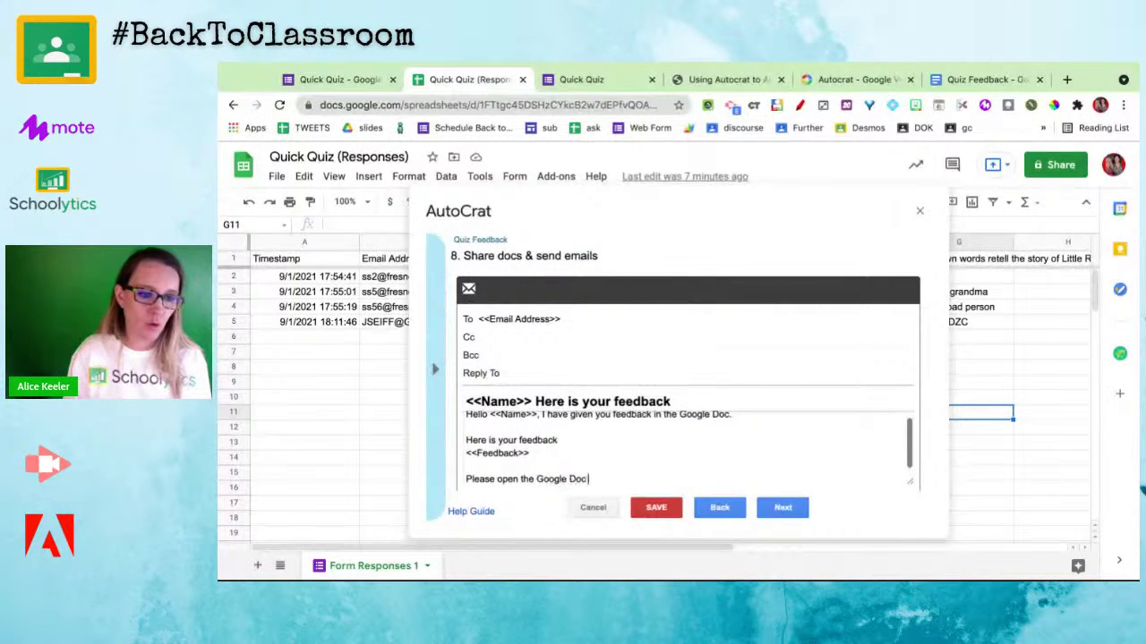
pyautogui.write(' and update your answers.')
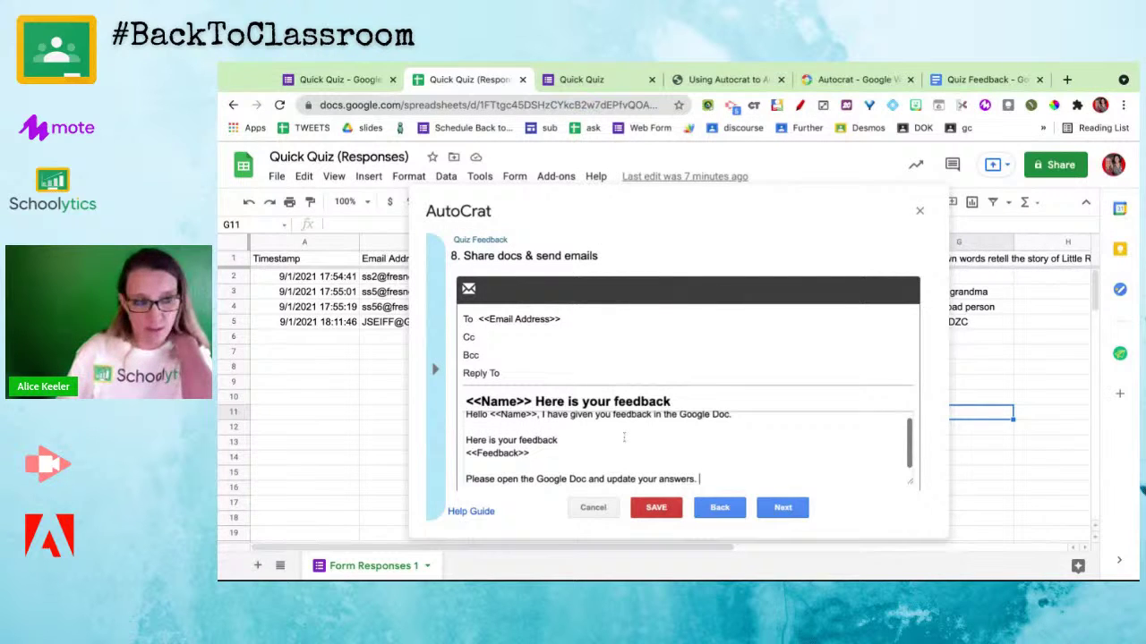
# Continue to the job triggers, leave both the form and time triggers off, and save the merge job.
pyautogui.scroll(1, 624, 436)
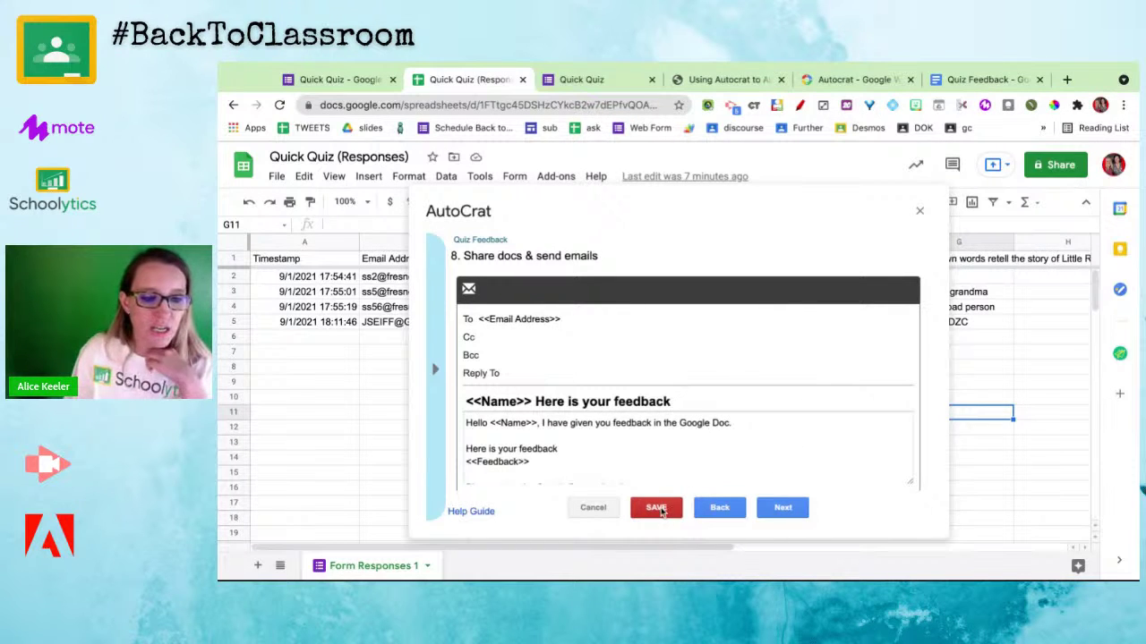
pyautogui.click(791, 507)
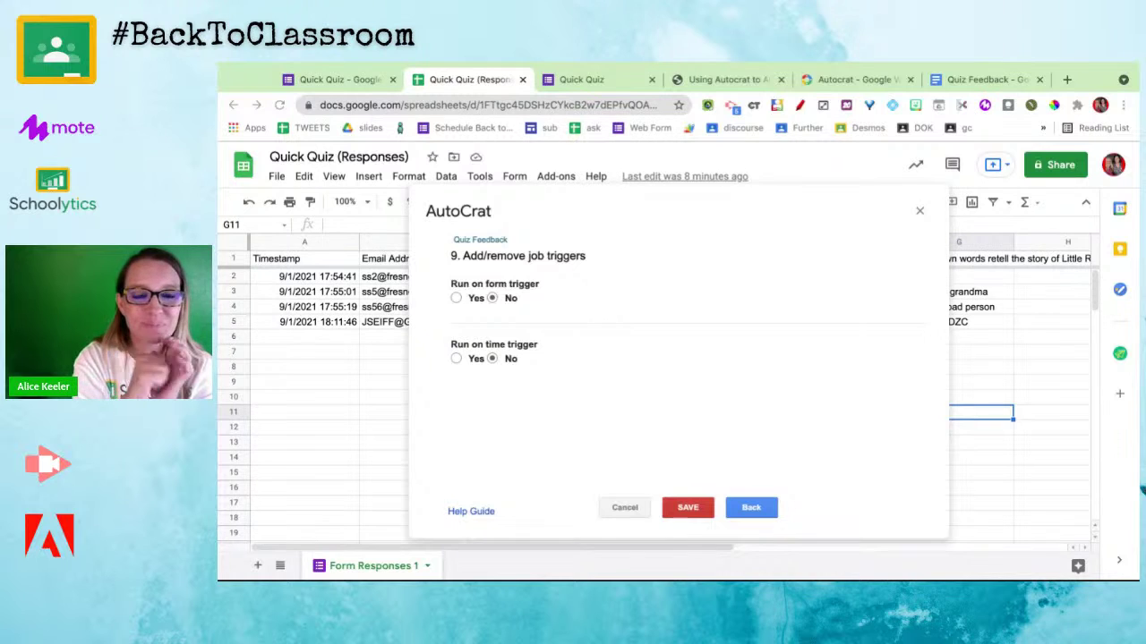
pyautogui.click(689, 508)
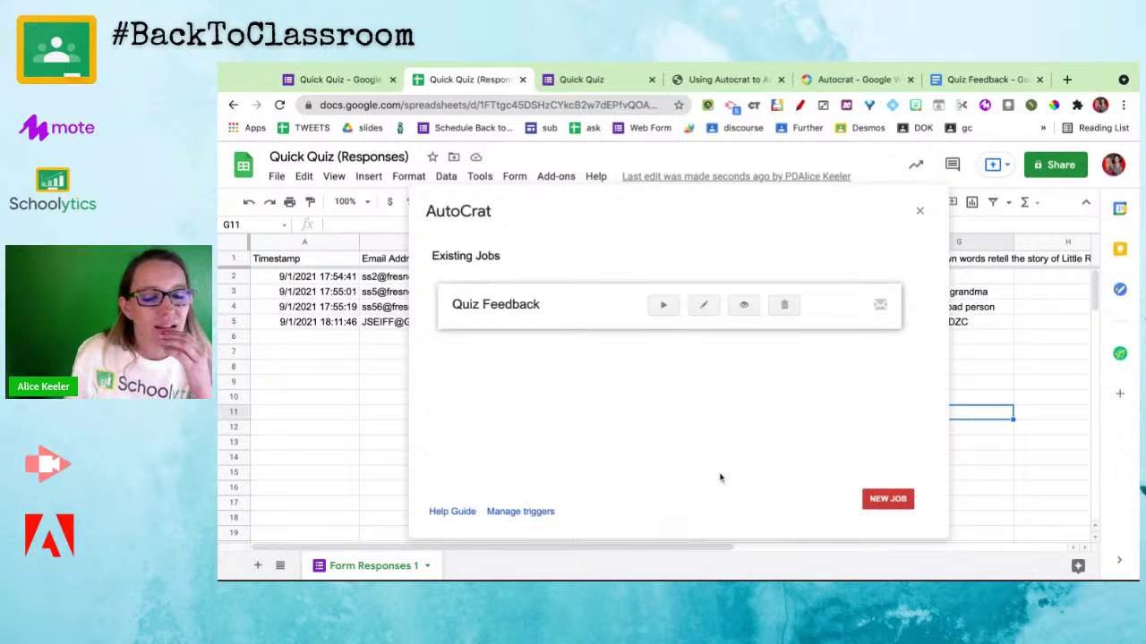
# Run the Quiz Feedback job, then close Autocrat and view the merge result columns in the response sheet.
pyautogui.click(661, 307)
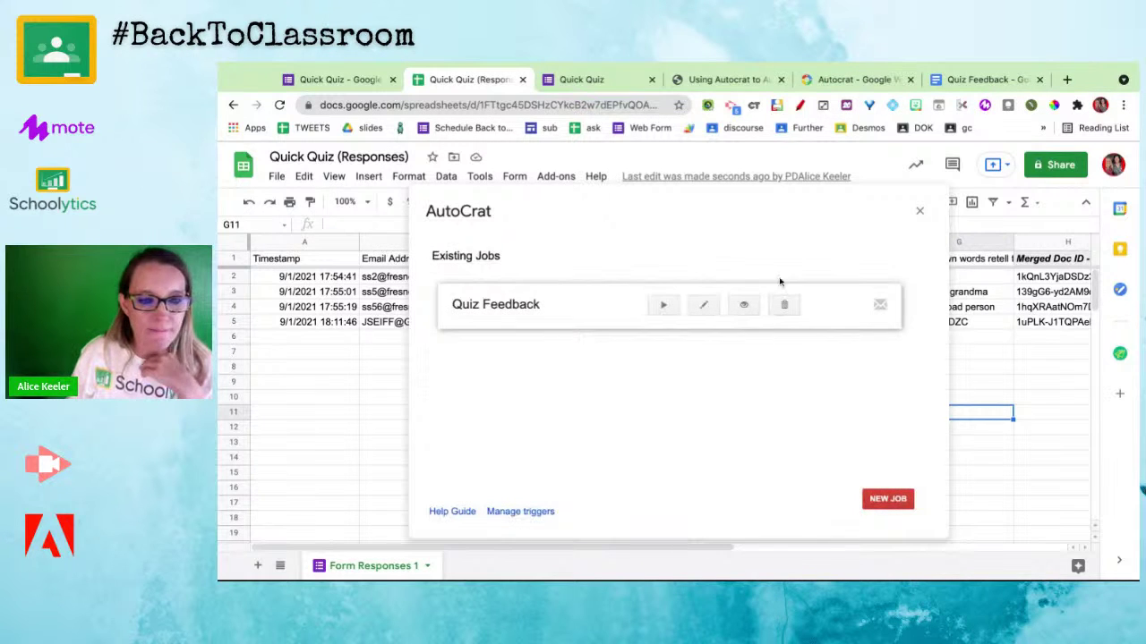
pyautogui.click(919, 213)
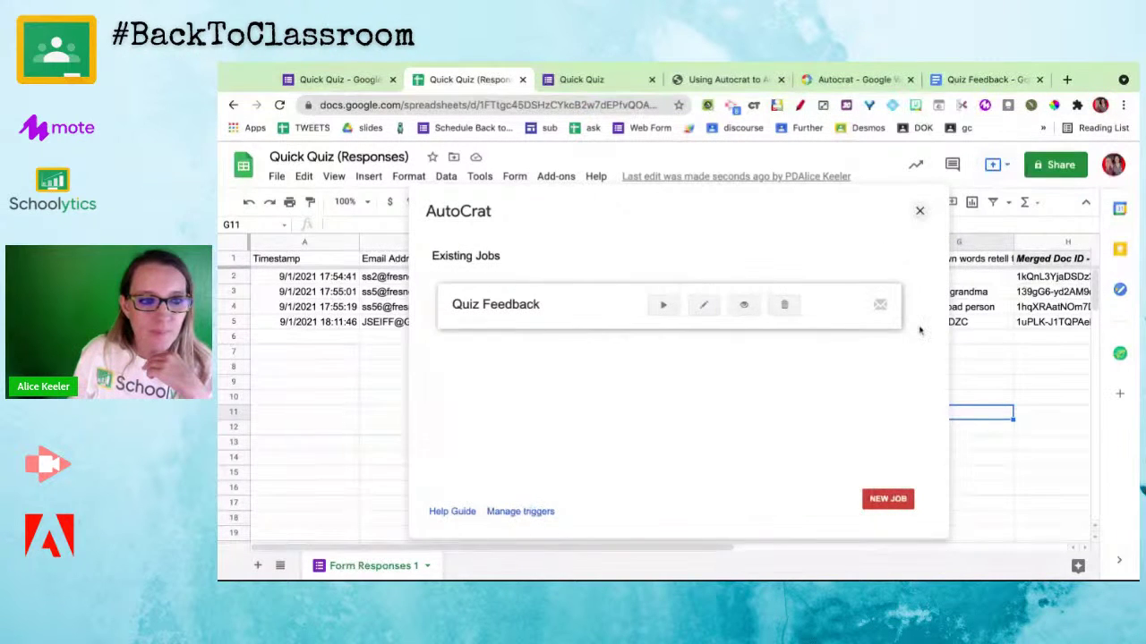
pyautogui.hscroll(5, 917, 331)
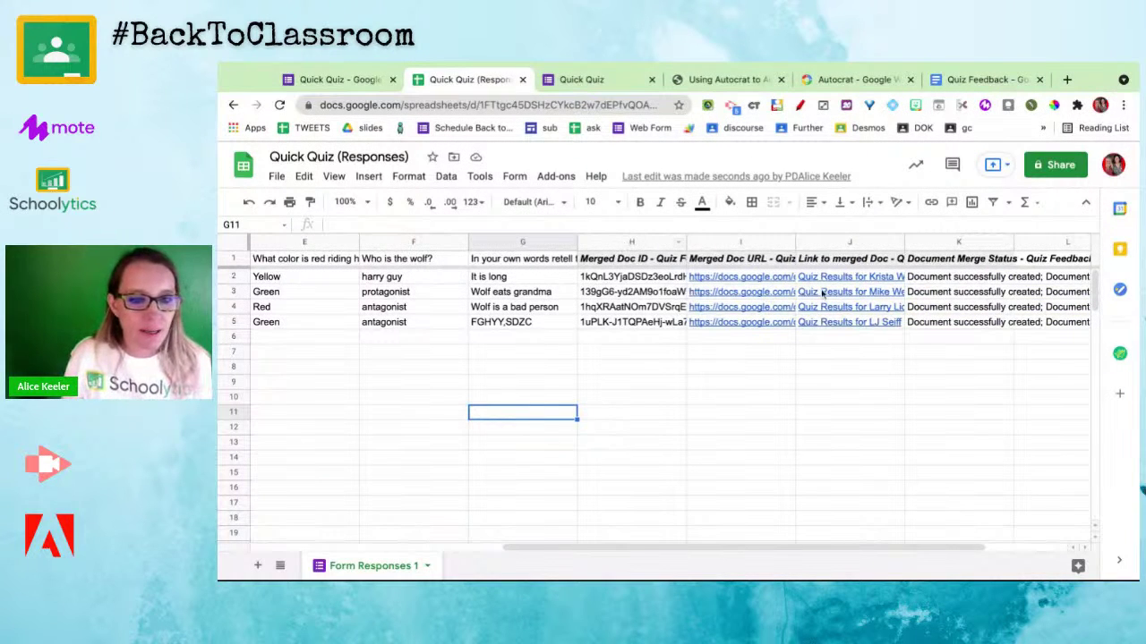
# Open the merged quiz results document linked in row 5, review its greeting and the answers to questions 1 and 2, and close it.
pyautogui.moveTo(880, 293)
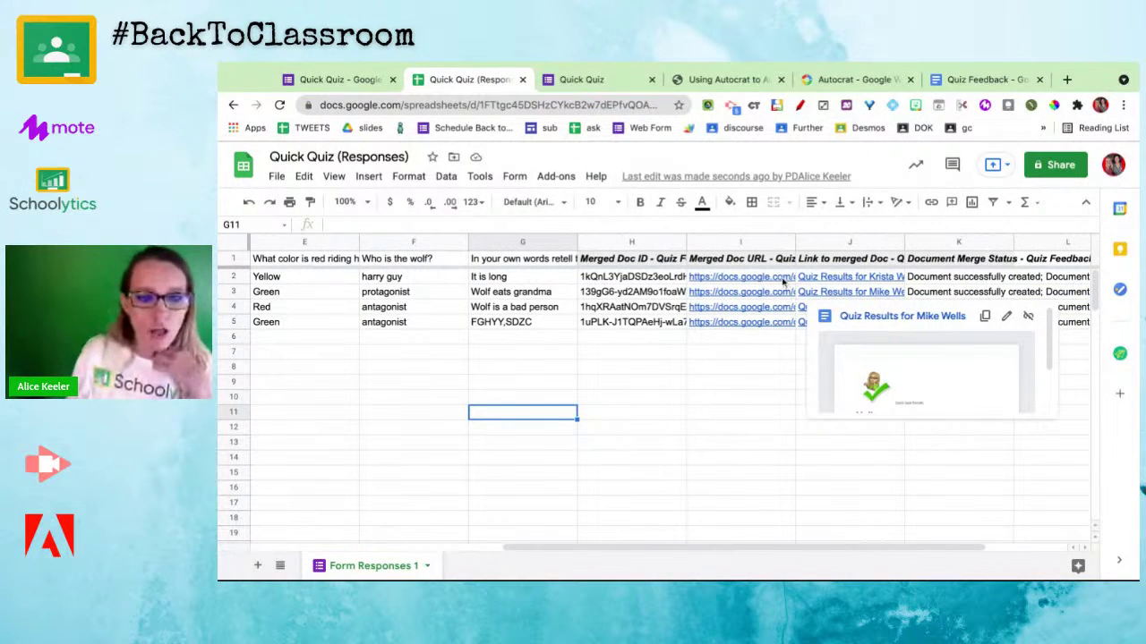
pyautogui.click(752, 325)
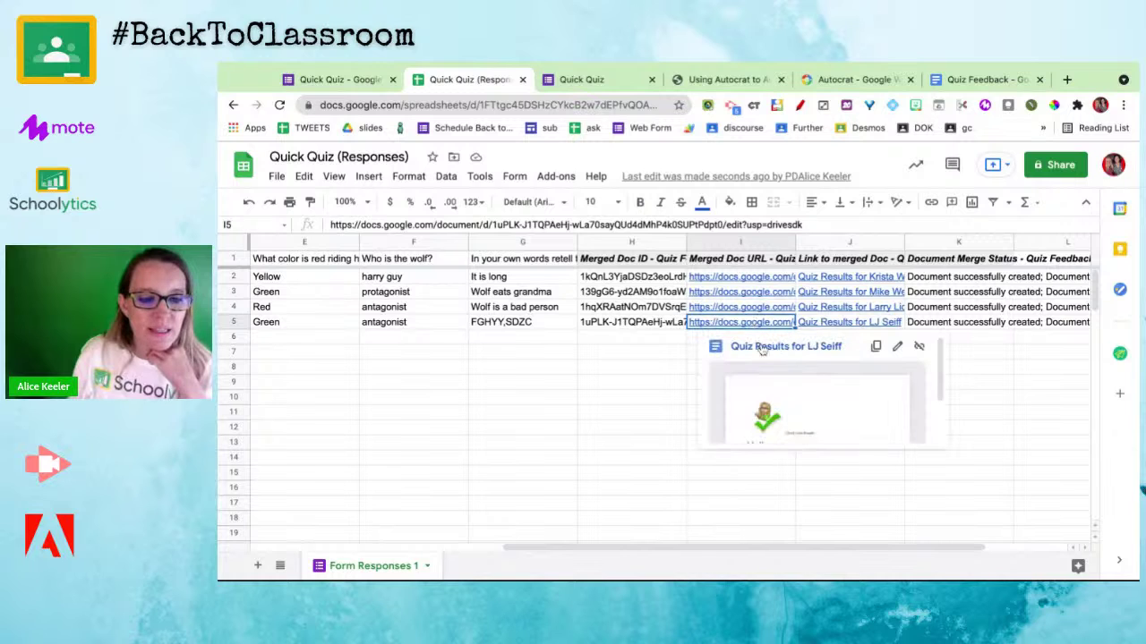
pyautogui.click(763, 350)
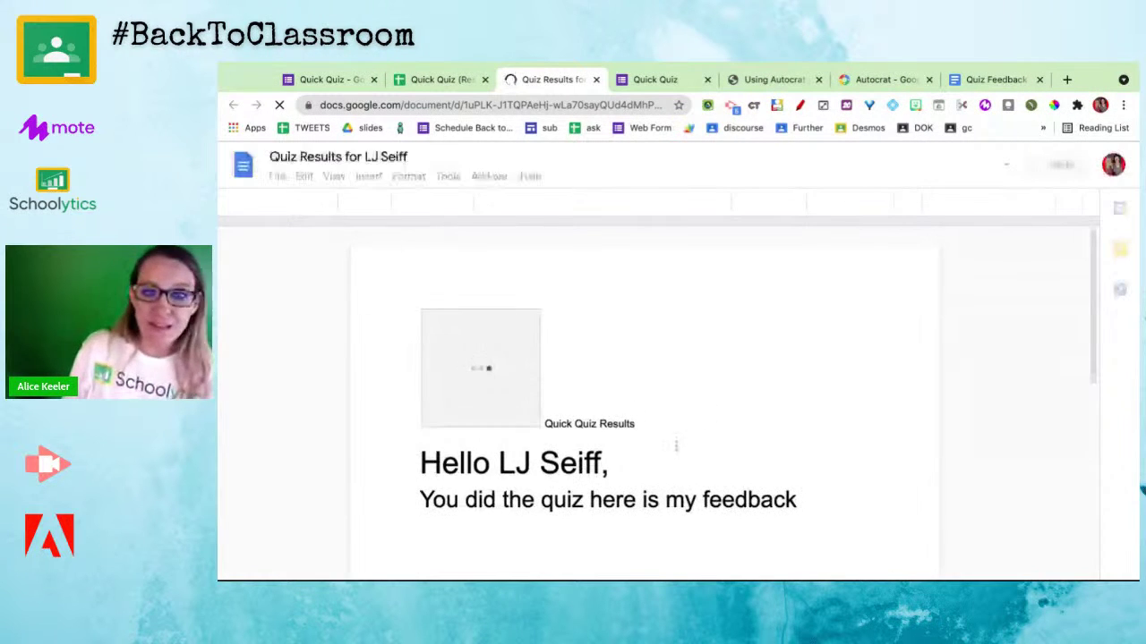
pyautogui.scroll(-1, 665, 457)
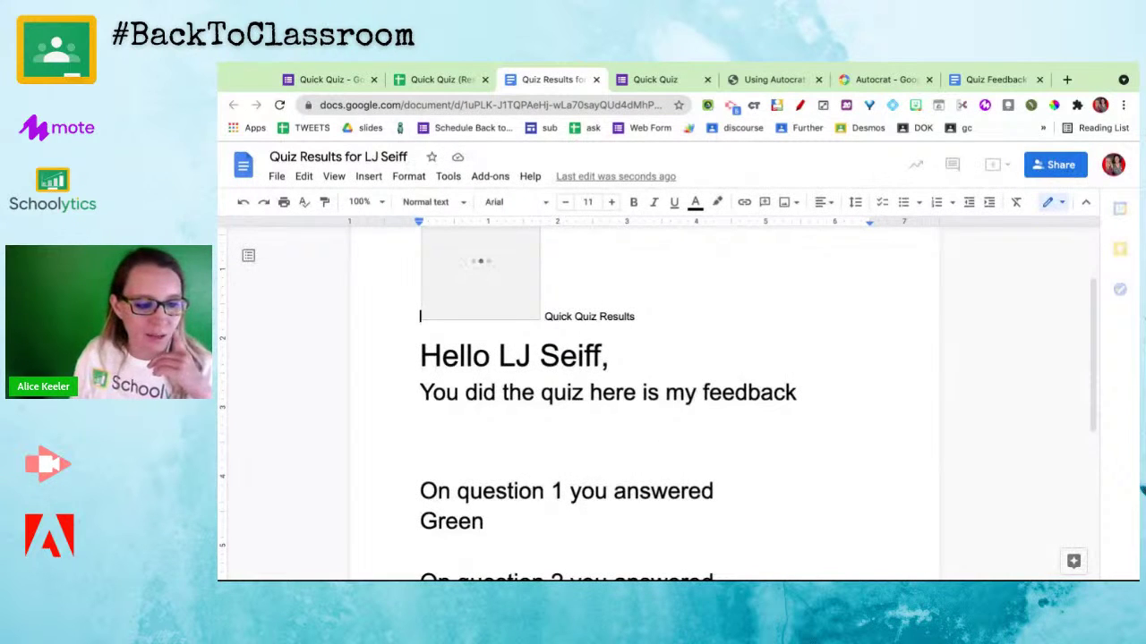
pyautogui.scroll(-1, 645, 403)
pyautogui.scroll(-1, 651, 394)
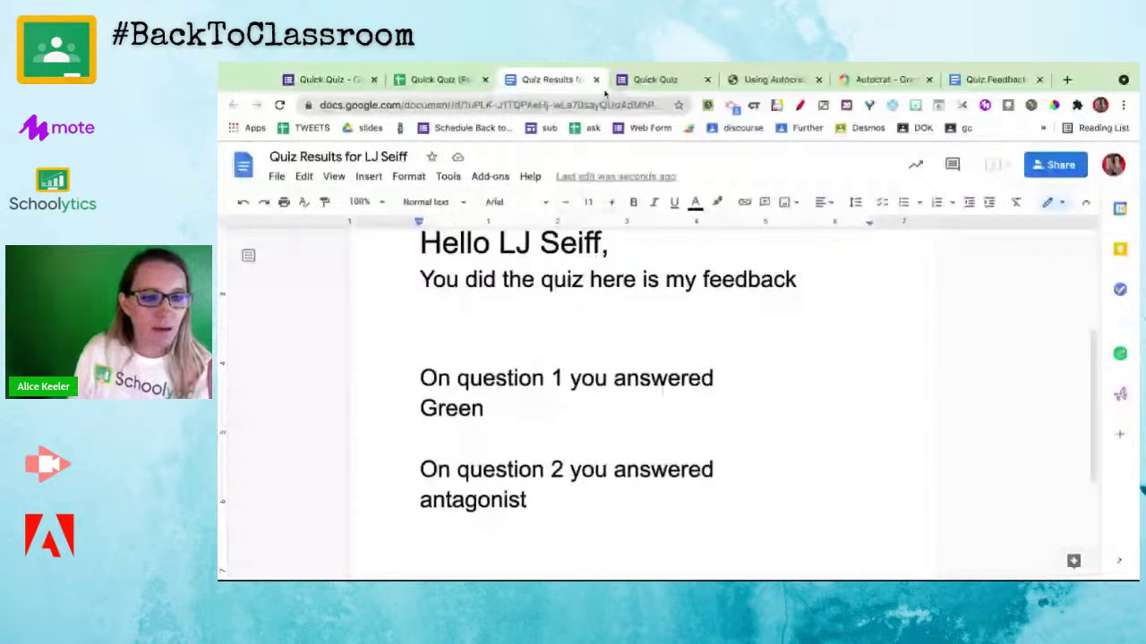
pyautogui.click(595, 80)
# Open the merged quiz results document linked in row 4 and check the student's name, the feedback sentence and the answers to both questions.
pyautogui.click(784, 333)
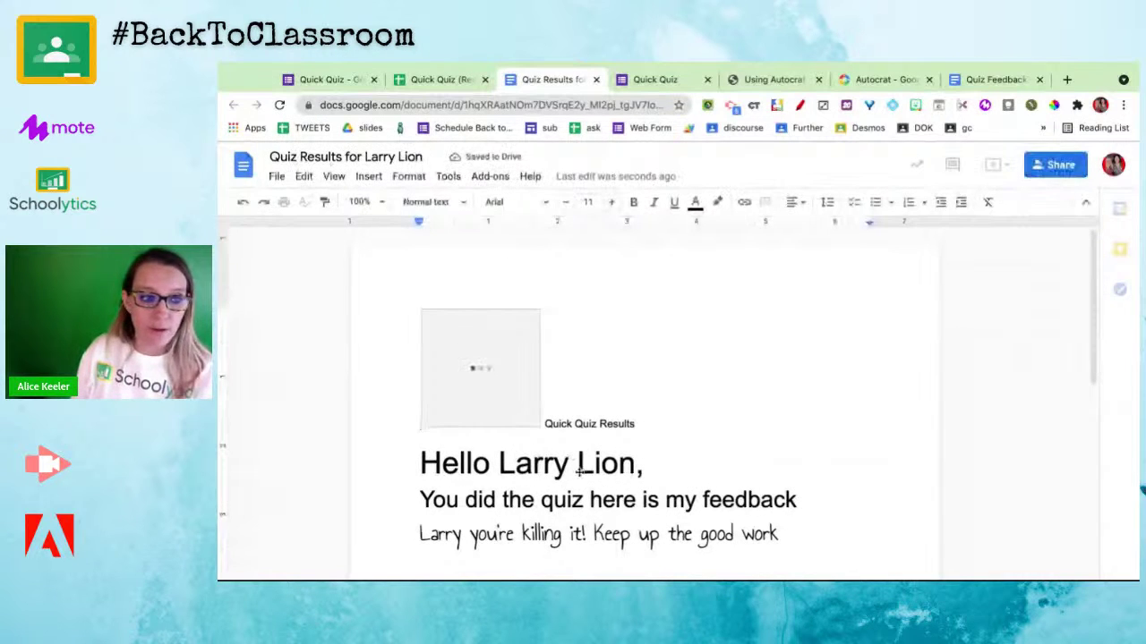
pyautogui.moveTo(465, 455); pyautogui.dragTo(617, 455)
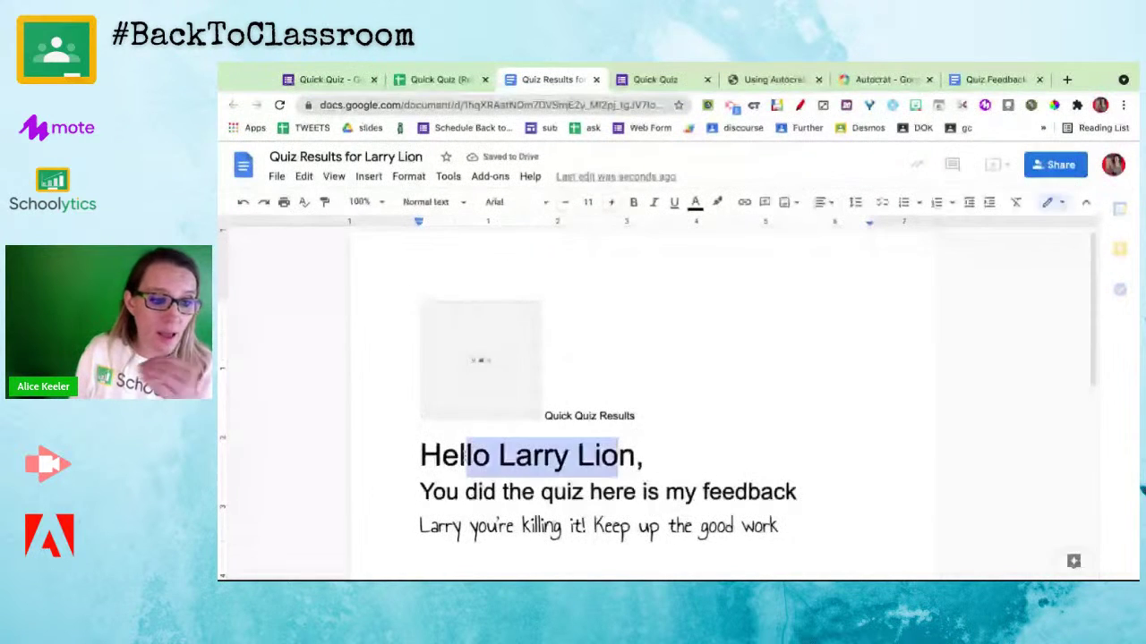
pyautogui.scroll(-1, 617, 421)
pyautogui.moveTo(531, 456); pyautogui.dragTo(708, 457)
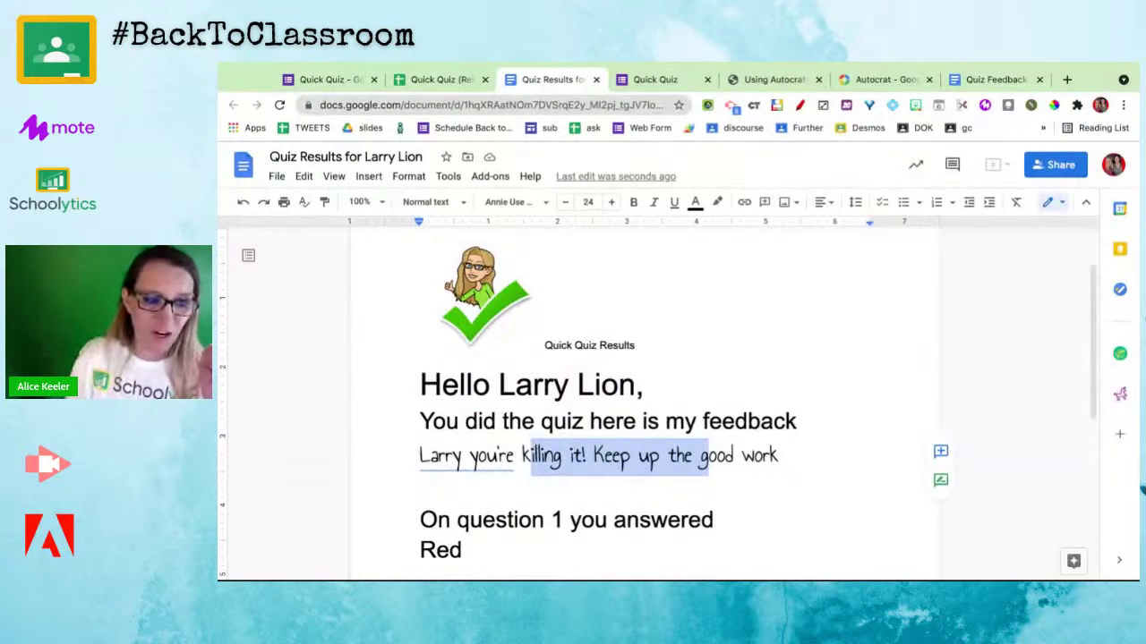
pyautogui.scroll(-1, 644, 402)
pyautogui.scroll(-1, 627, 384)
pyautogui.moveTo(421, 382); pyautogui.dragTo(503, 384)
pyautogui.doubleClick(558, 474)
pyautogui.click(558, 473)
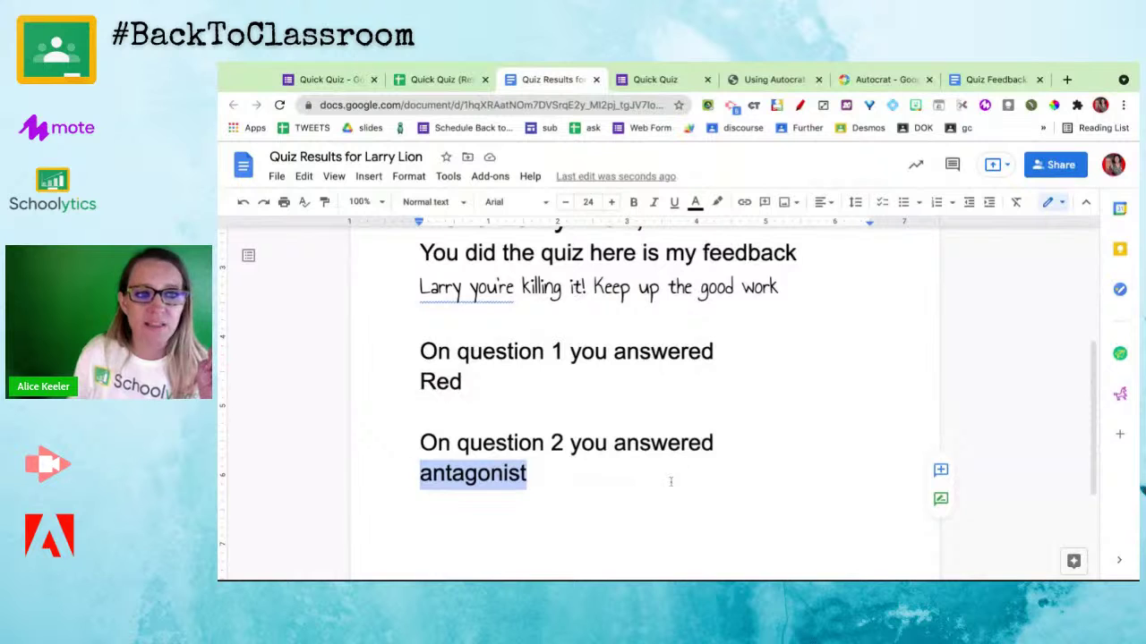
pyautogui.scroll(2, 670, 482)
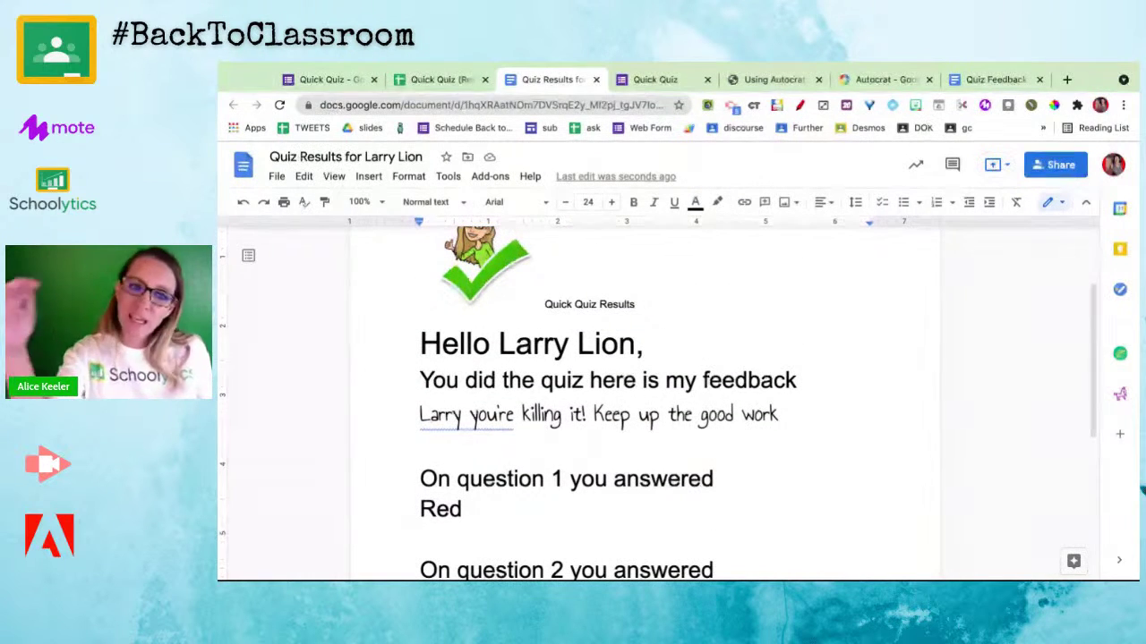